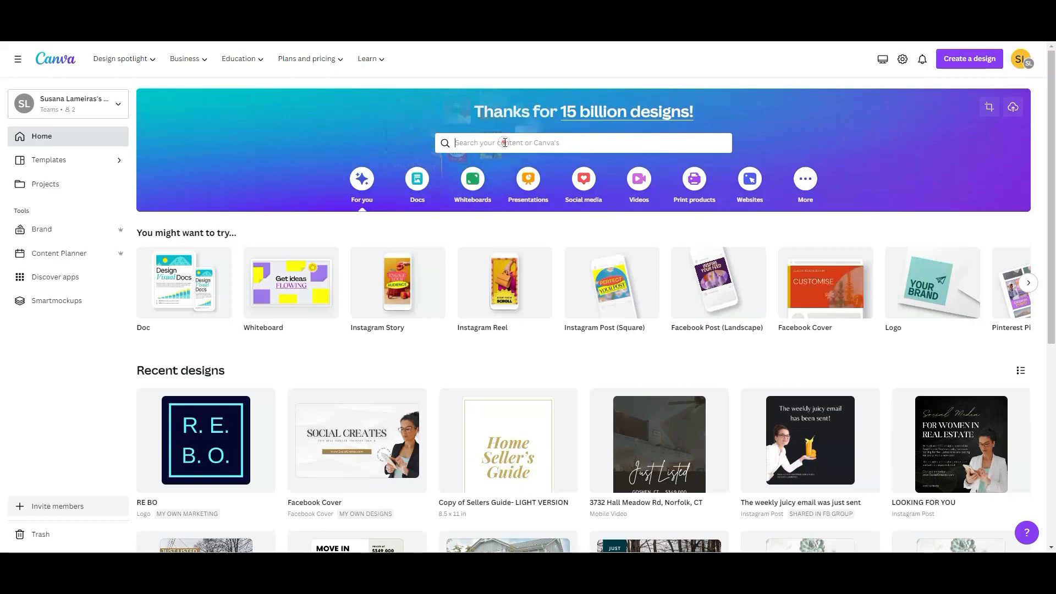
Search for "reel", open the Instagram Reel templates and create a blank Instagram Reel.
text(reel)
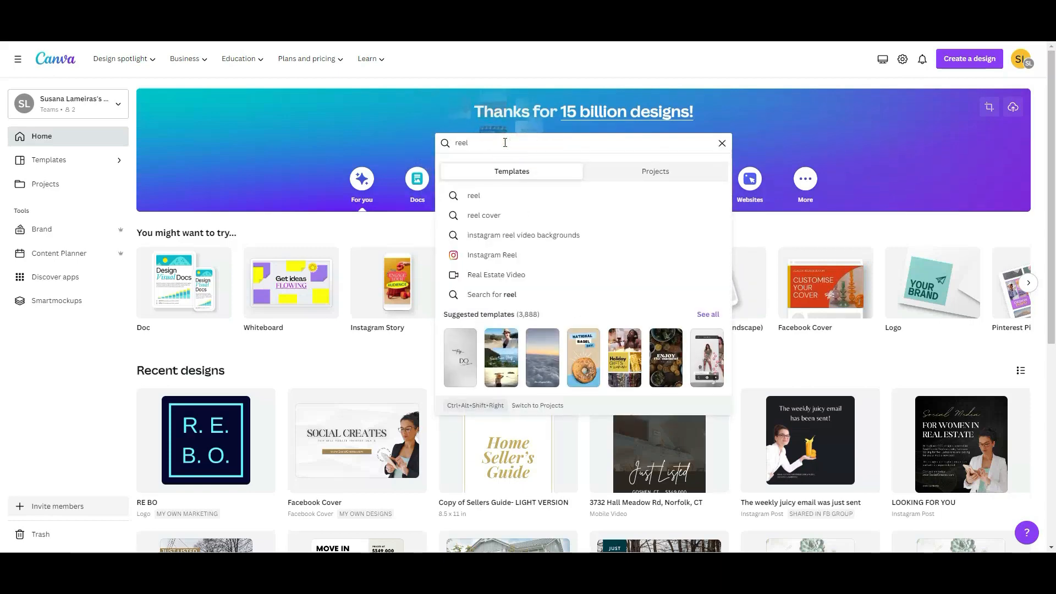
click(498, 257)
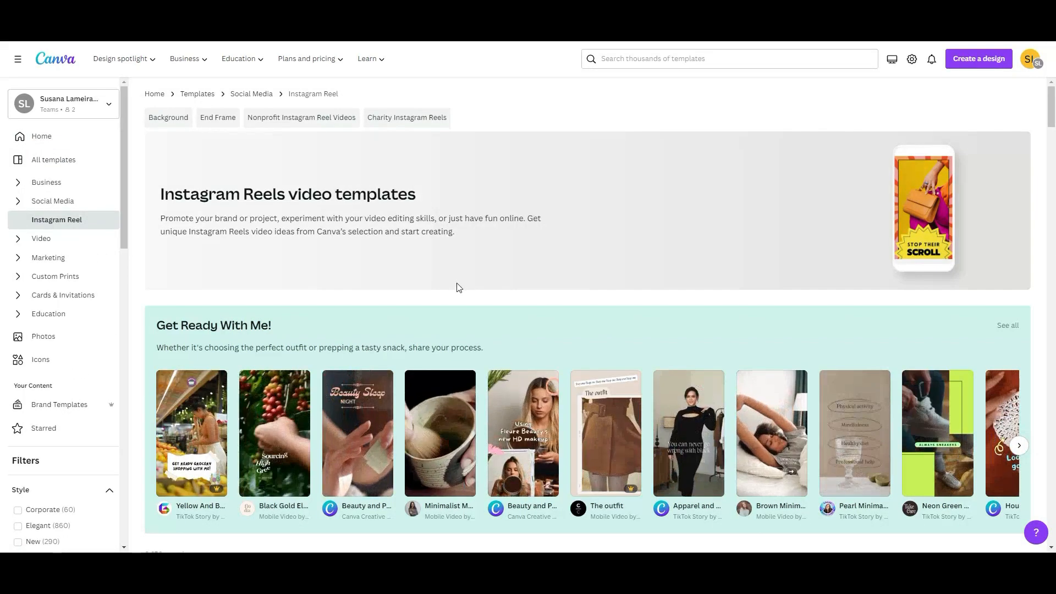
scroll(459, 287, down, 6)
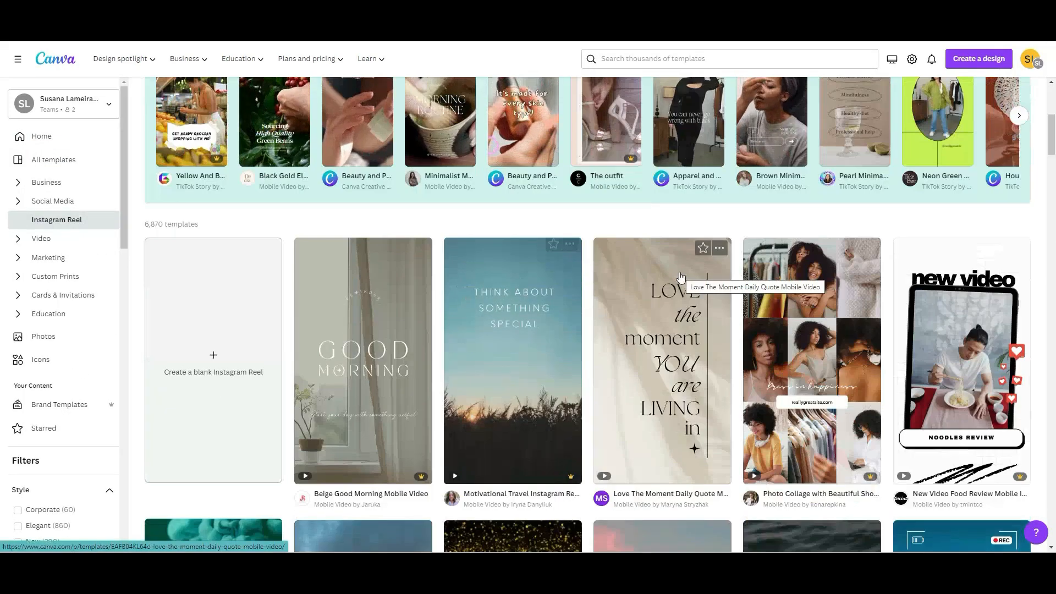
scroll(654, 286, down, 9)
scroll(667, 269, down, 5)
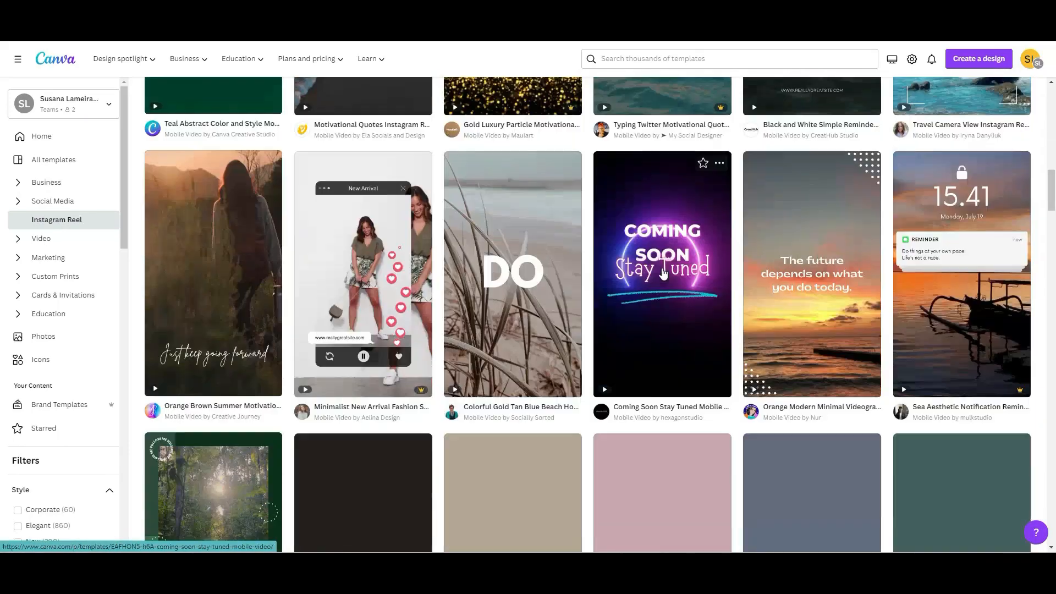
scroll(683, 304, up, 10)
scroll(684, 304, up, 5)
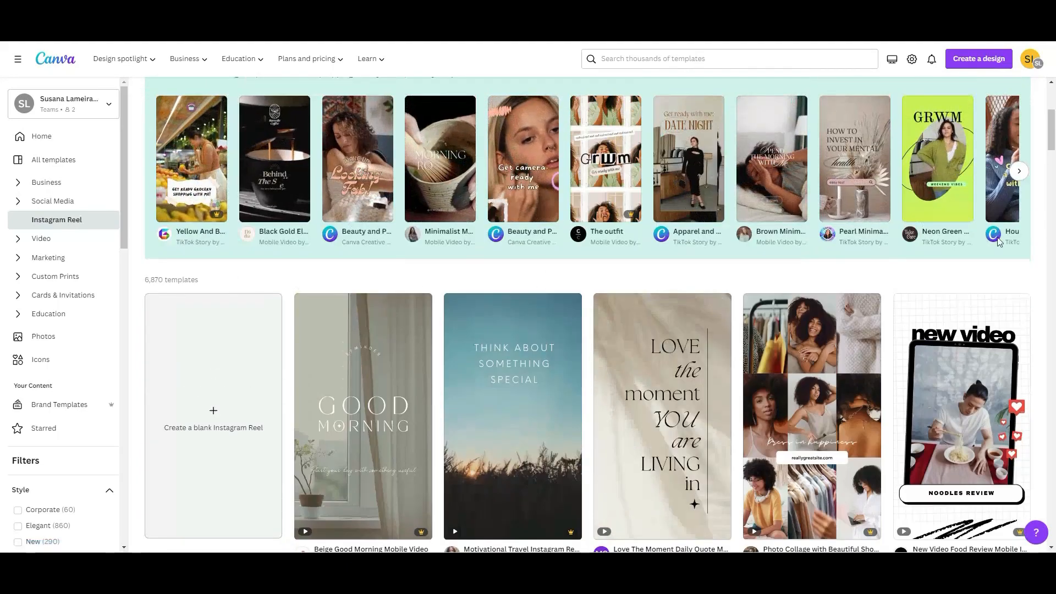
drag(1051, 129, 1052, 145)
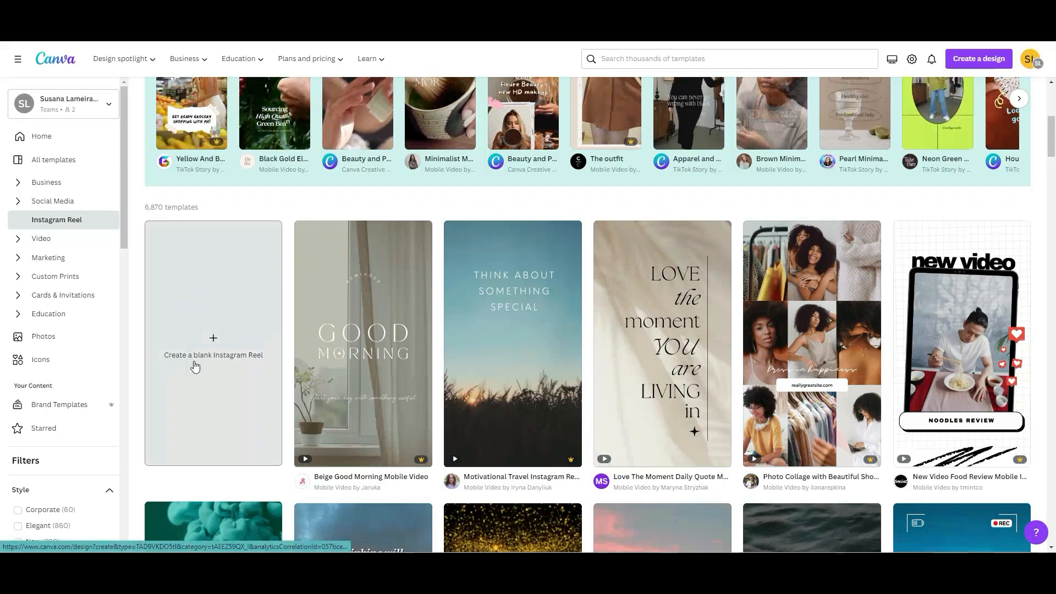
click(210, 344)
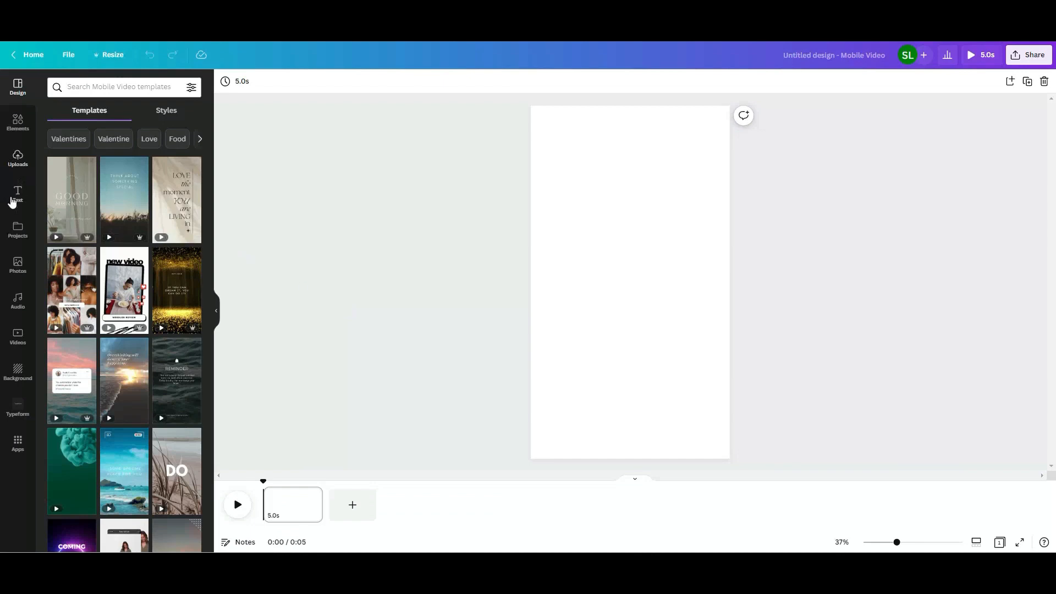
Add a single-cell grid that fills the whole blank page.
click(19, 126)
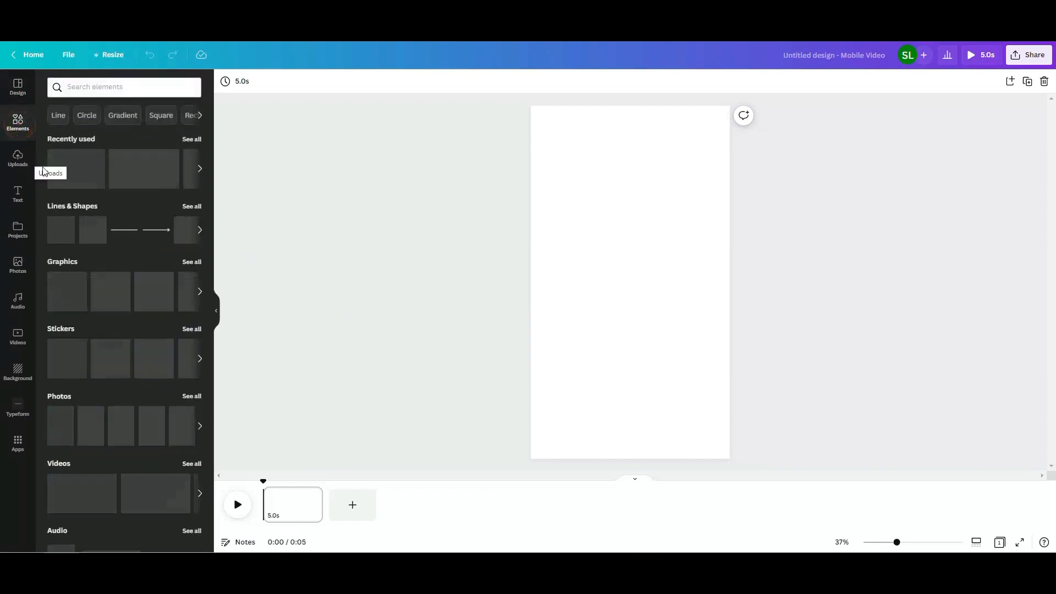
scroll(201, 242, down, 8)
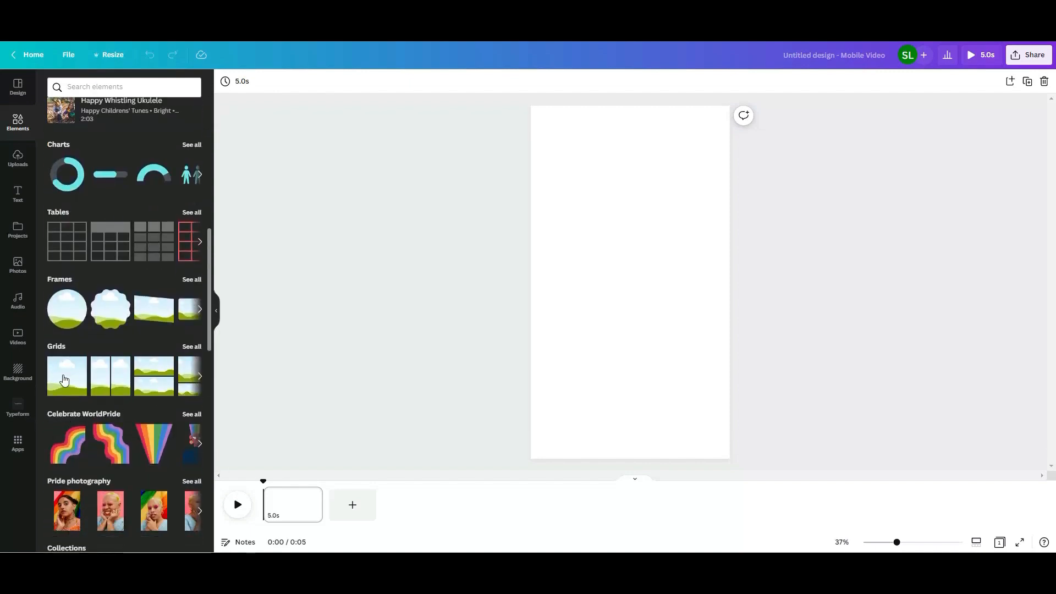
click(64, 381)
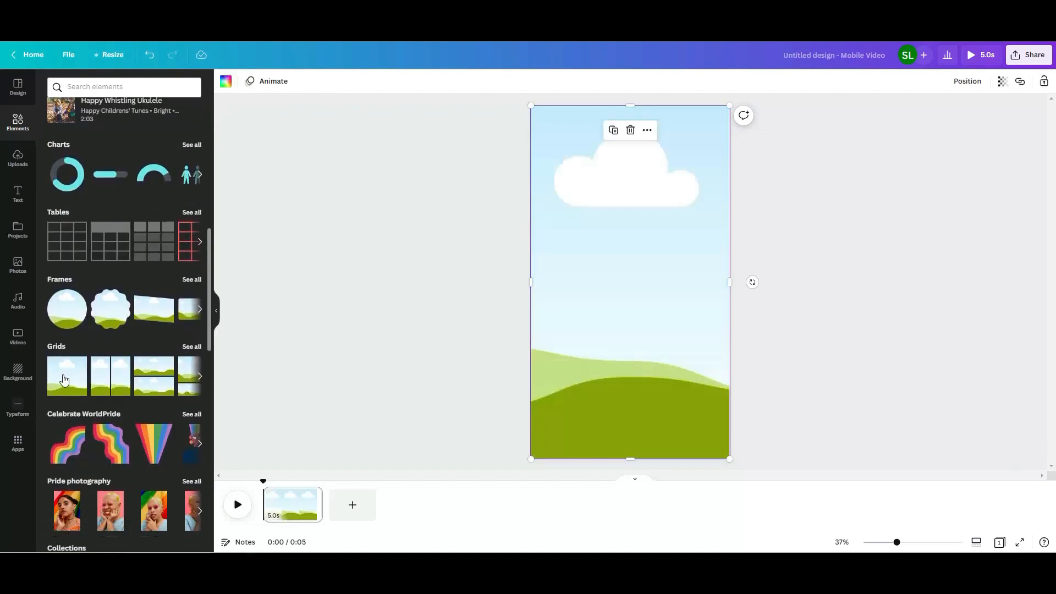
click(254, 372)
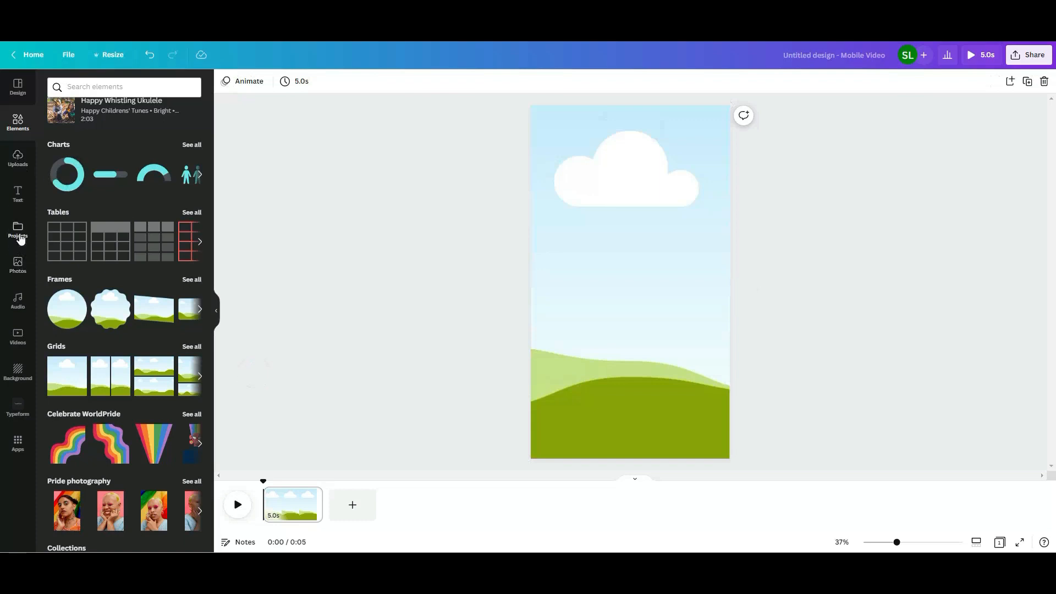
Search the photo library for "livingroom" and place the beige sofa photo with the door into the page's grid.
click(17, 265)
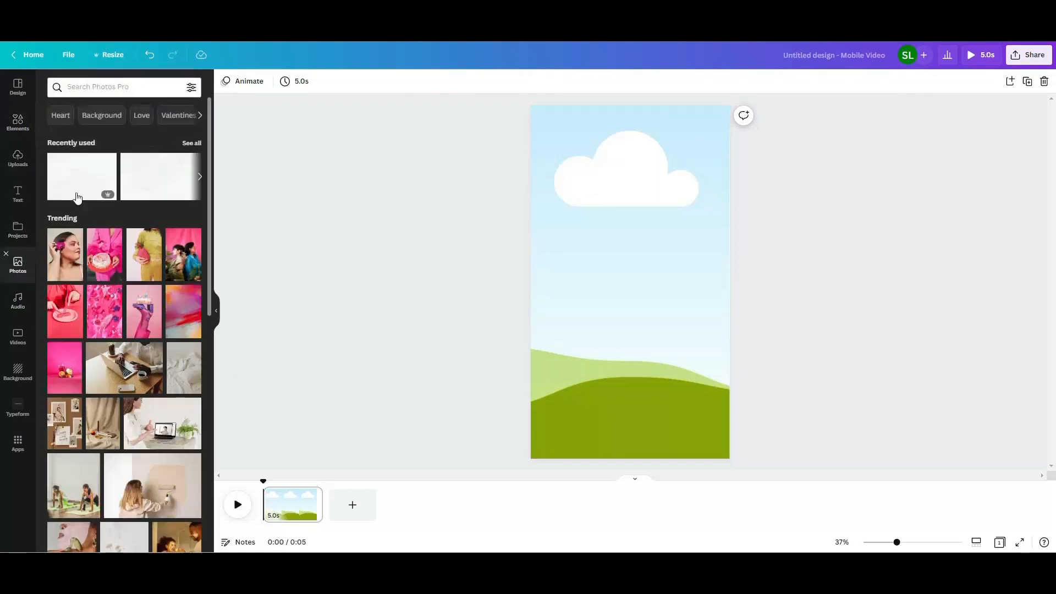
click(134, 88)
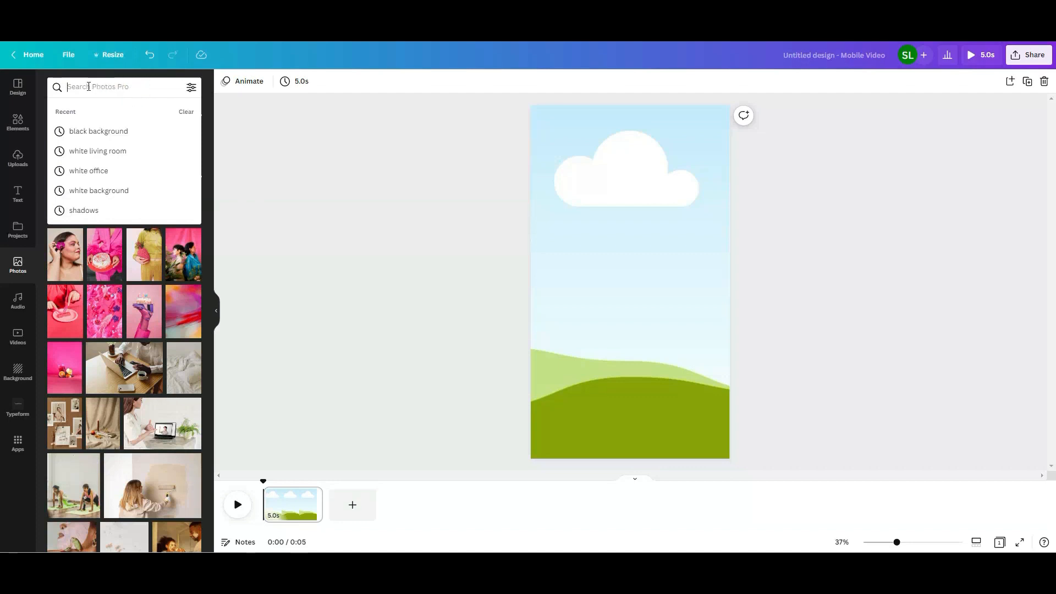
click(109, 88)
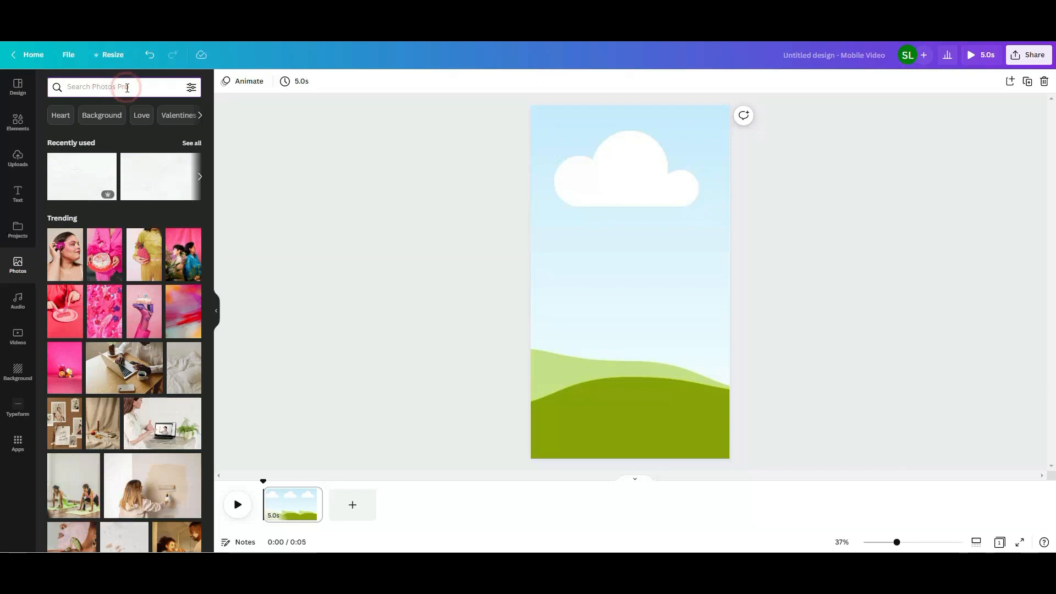
text(livingroom)
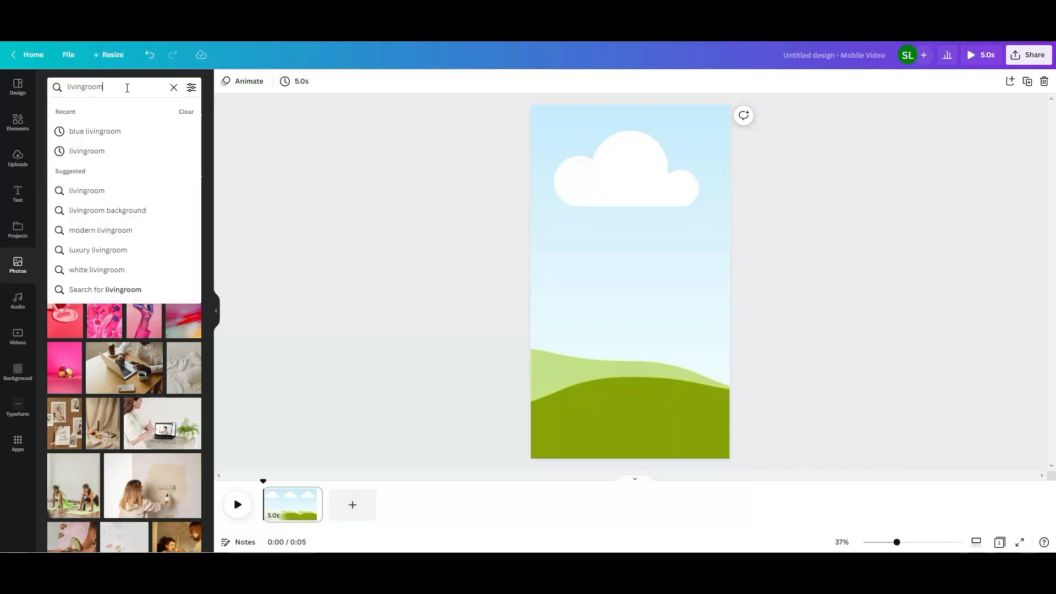
click(87, 147)
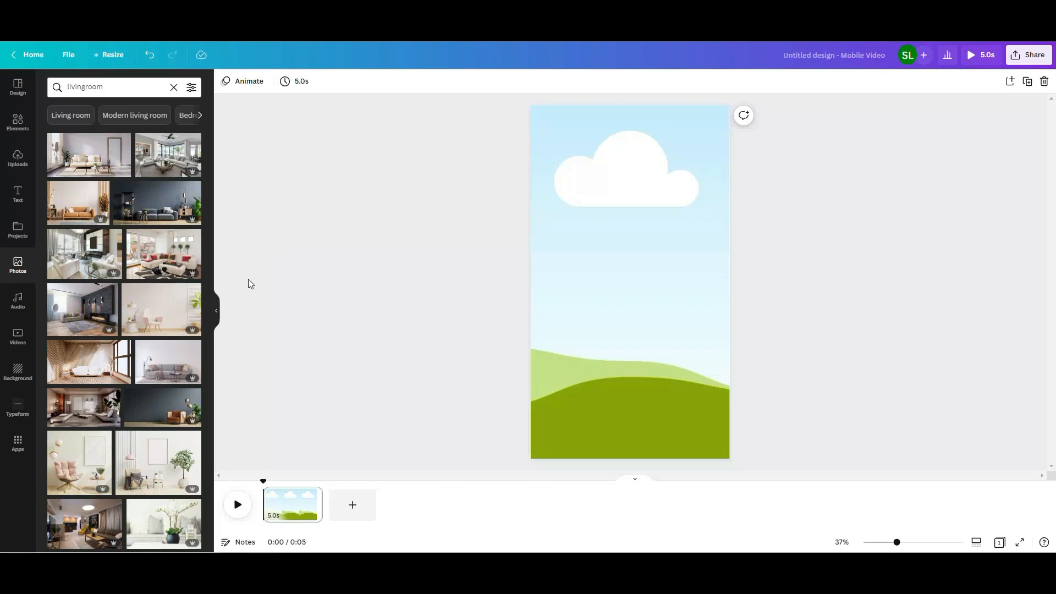
drag(87, 156, 546, 264)
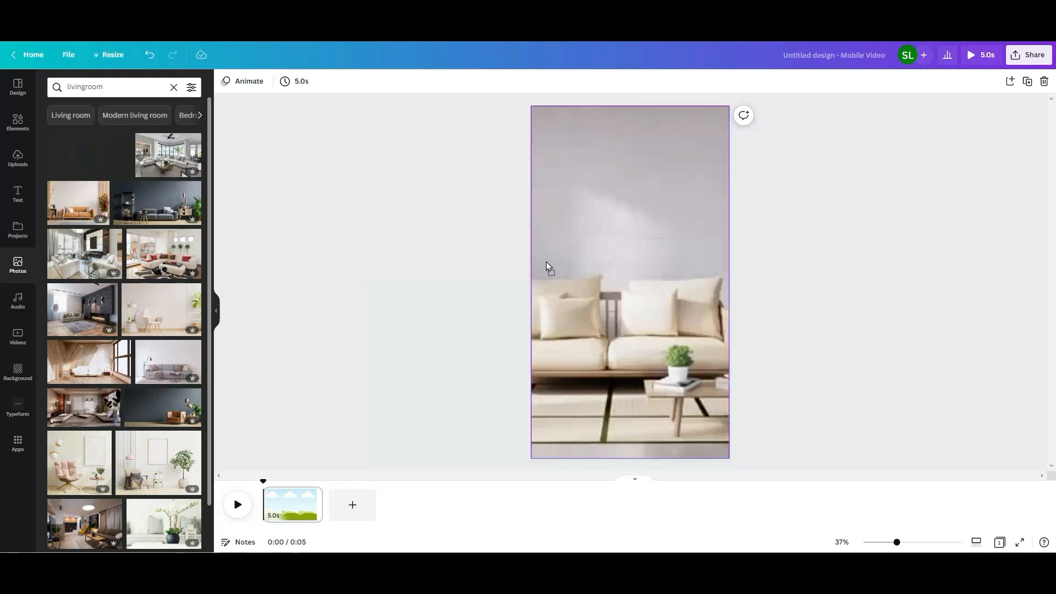
Reposition the living room photo inside its grid so the potted plant and the sofa's plant-side end are in frame.
click(556, 273)
double_click(585, 307)
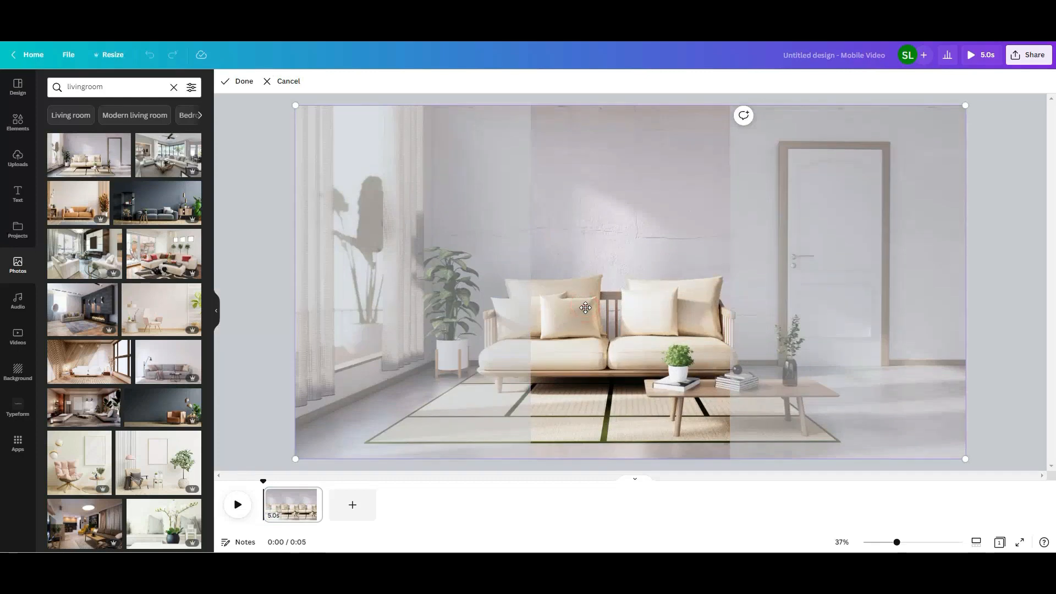
drag(585, 307, 608, 306)
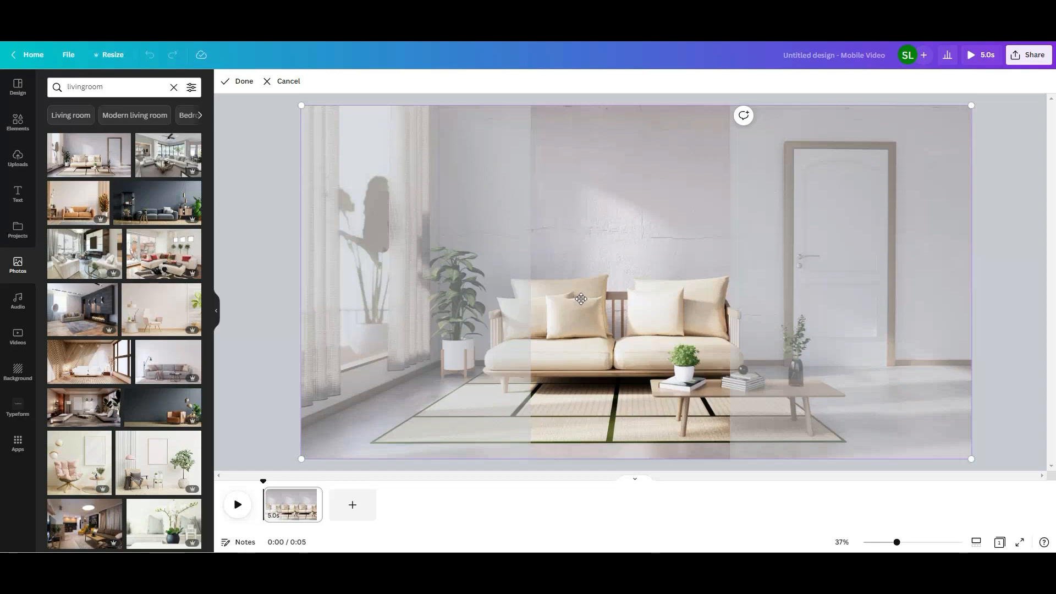
drag(581, 299, 668, 303)
click(235, 265)
click(297, 262)
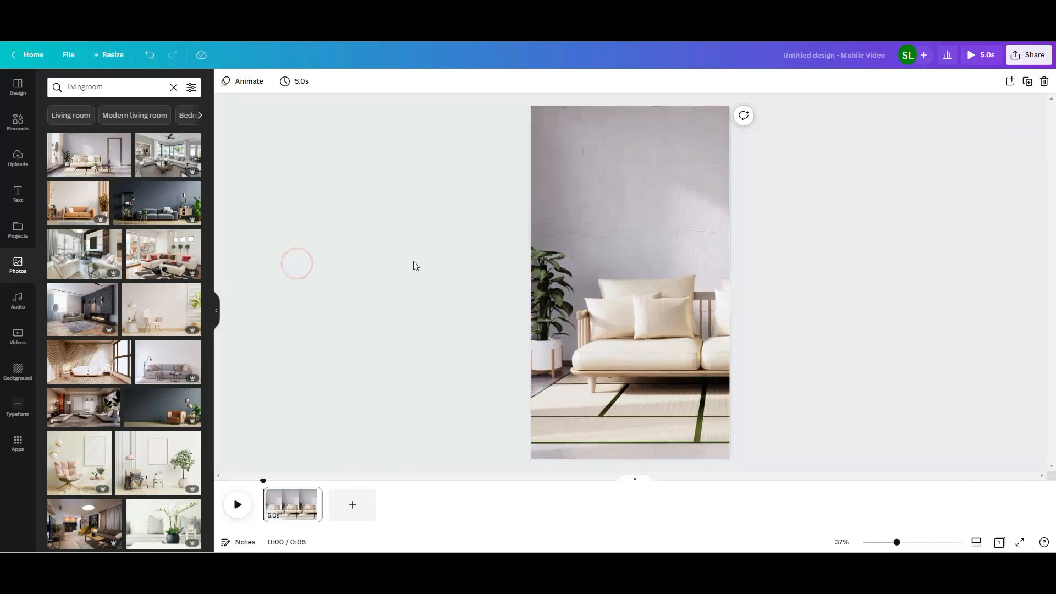
click(372, 304)
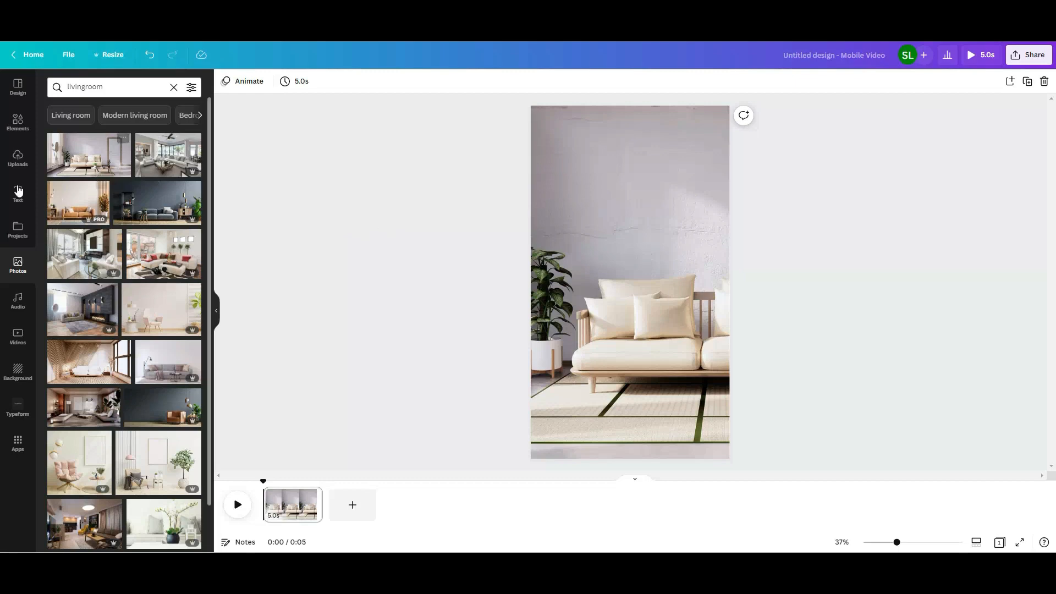
Add a square shape at the page's upper-left corner and stretch it to cover the whole page.
click(13, 130)
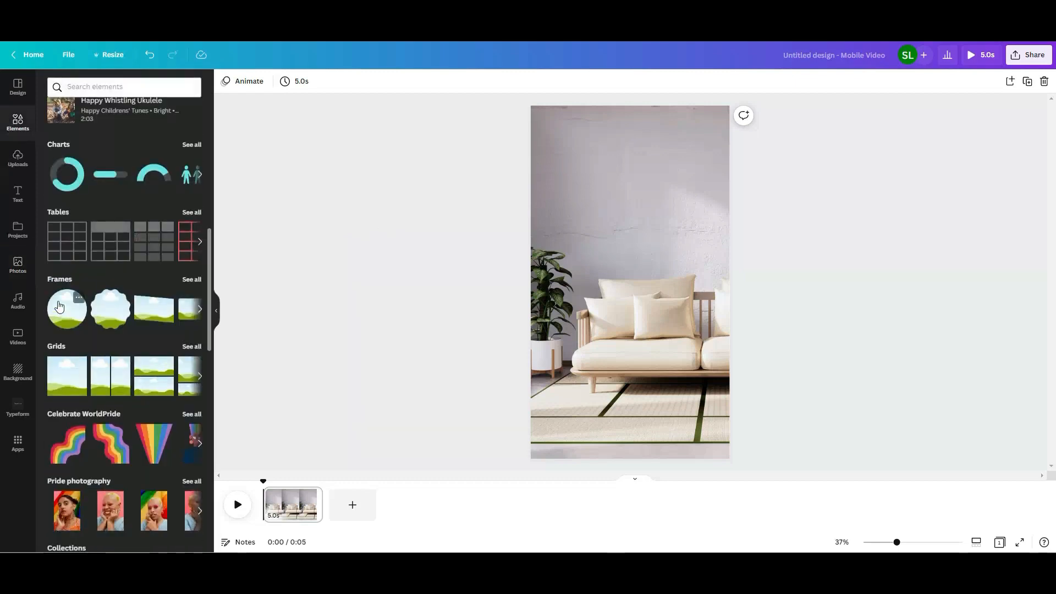
scroll(80, 246, up, 8)
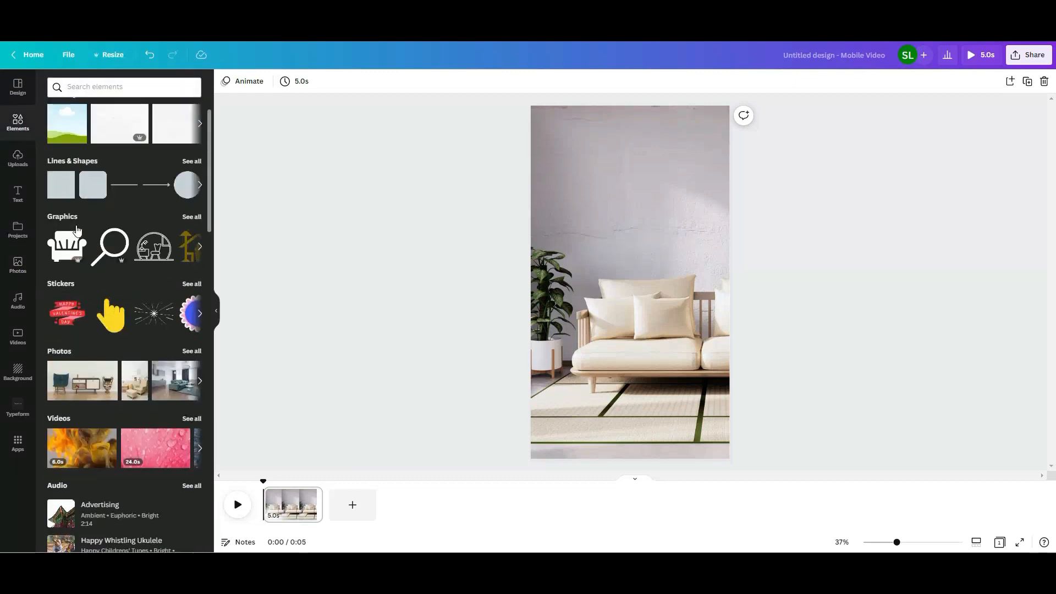
click(61, 231)
drag(634, 287, 560, 138)
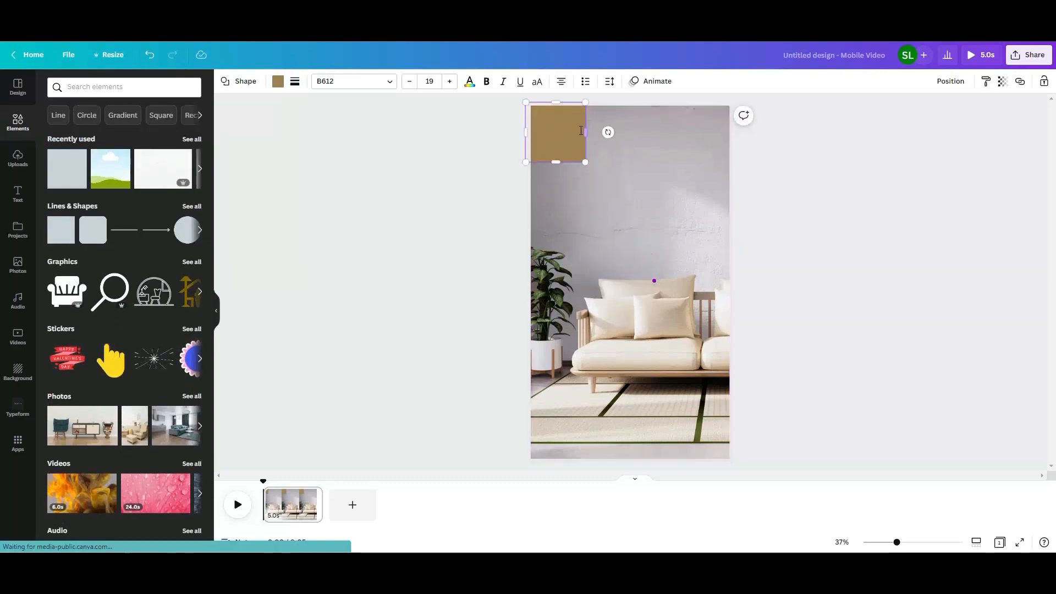
click(589, 131)
click(583, 132)
drag(585, 133, 735, 132)
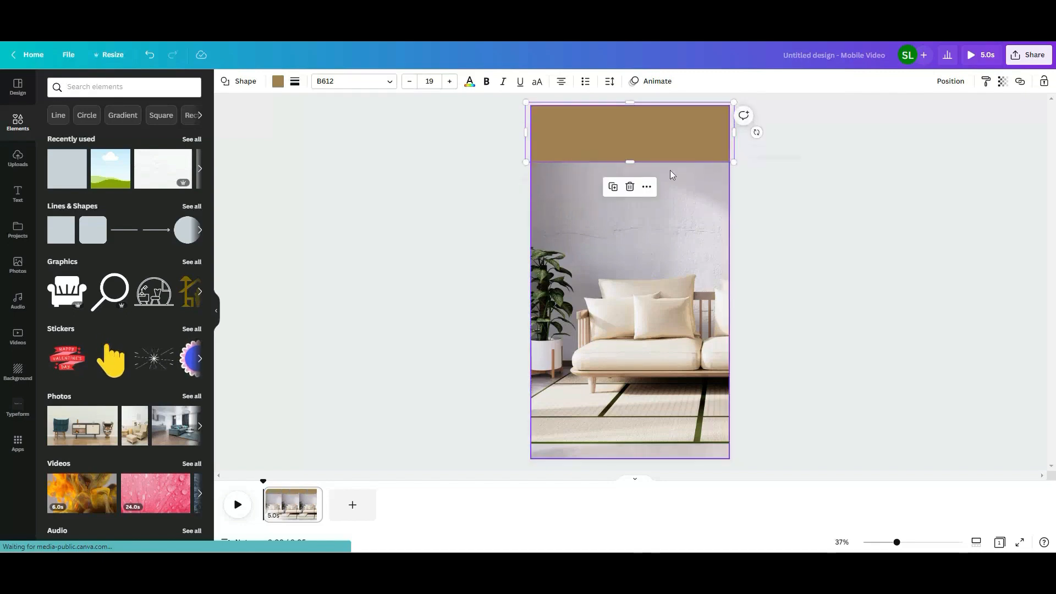
drag(633, 161, 625, 463)
click(316, 193)
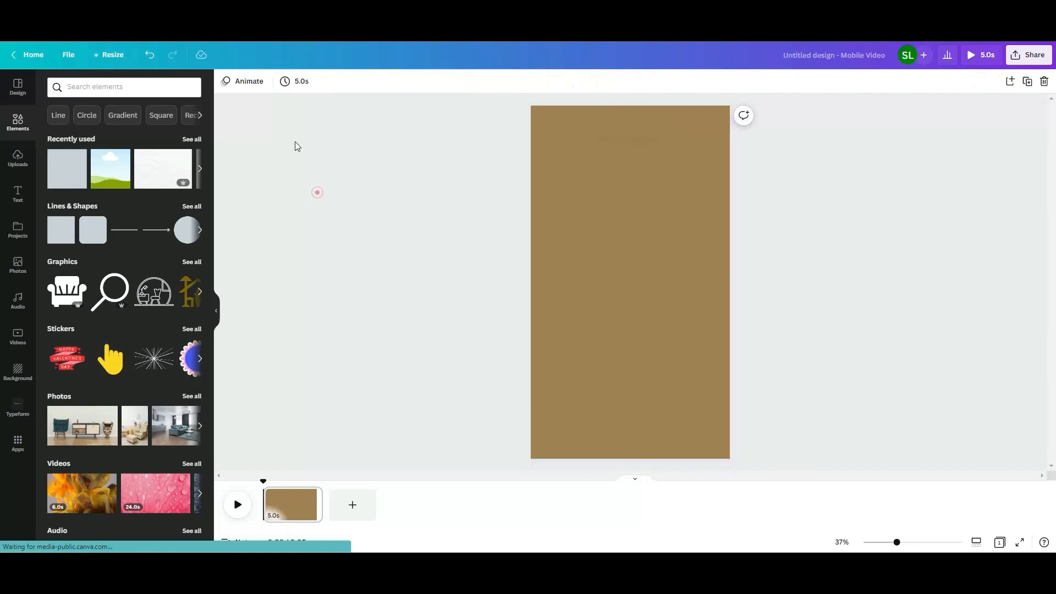
Recolour the full-page shape with the near-black swatch of the brand colour palette.
click(655, 256)
click(278, 82)
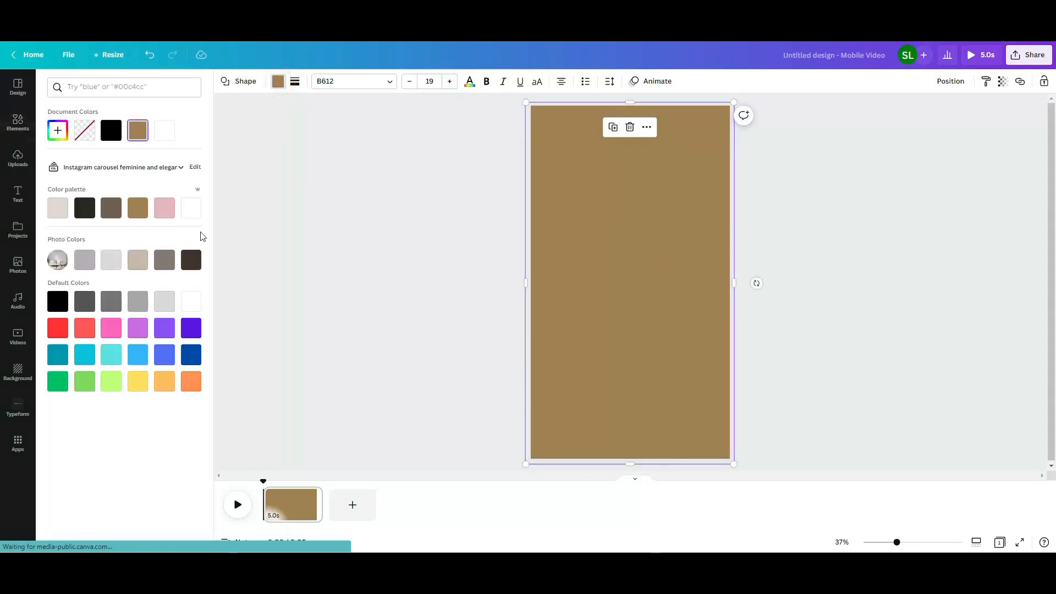
click(86, 212)
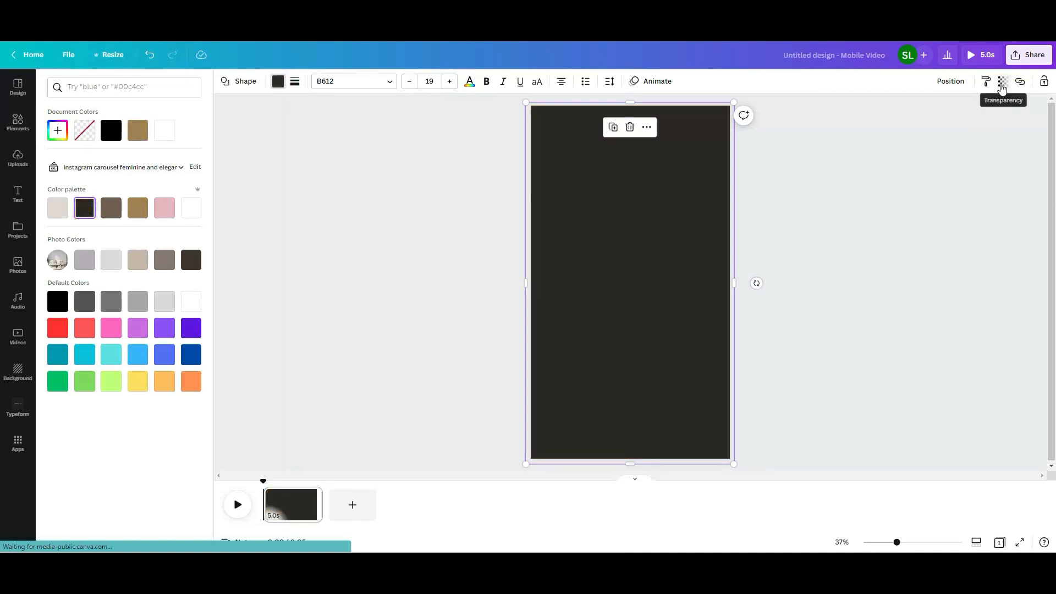
Lower the dark shape's opacity so it becomes a see-through overlay on the living room photo.
click(1002, 88)
drag(1000, 121, 965, 123)
click(945, 199)
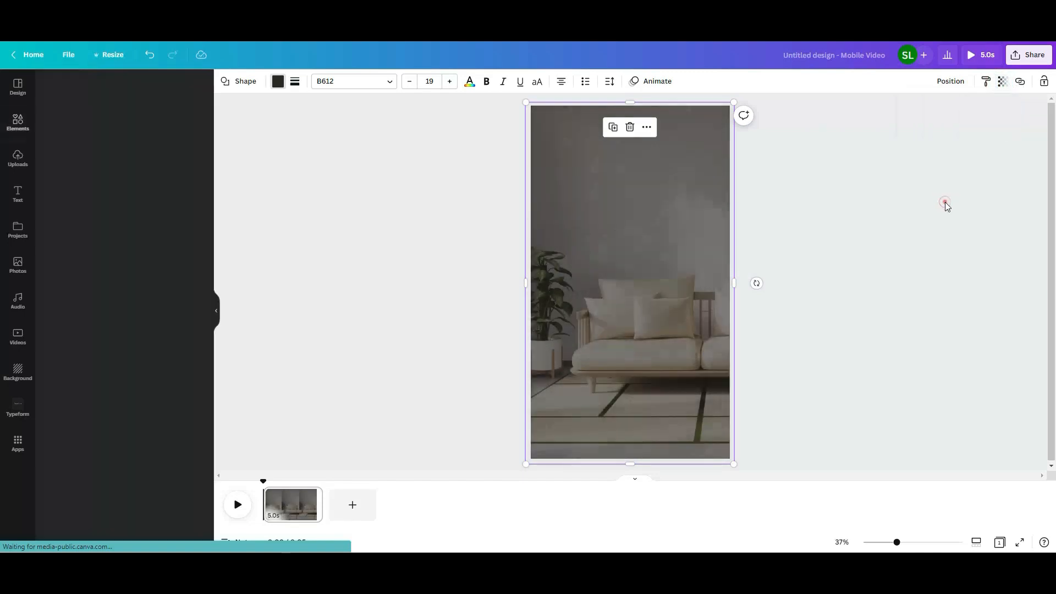
click(931, 211)
click(470, 246)
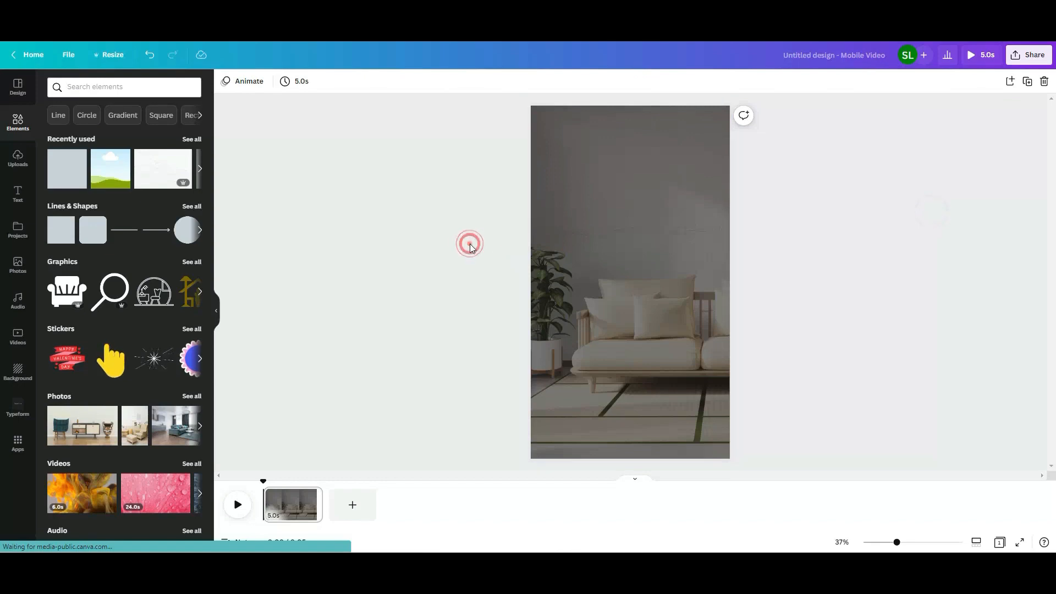
Shrink the dark overlay from its upper-left corner to about 995 by 1,840, exposing a strip of the photo.
click(612, 140)
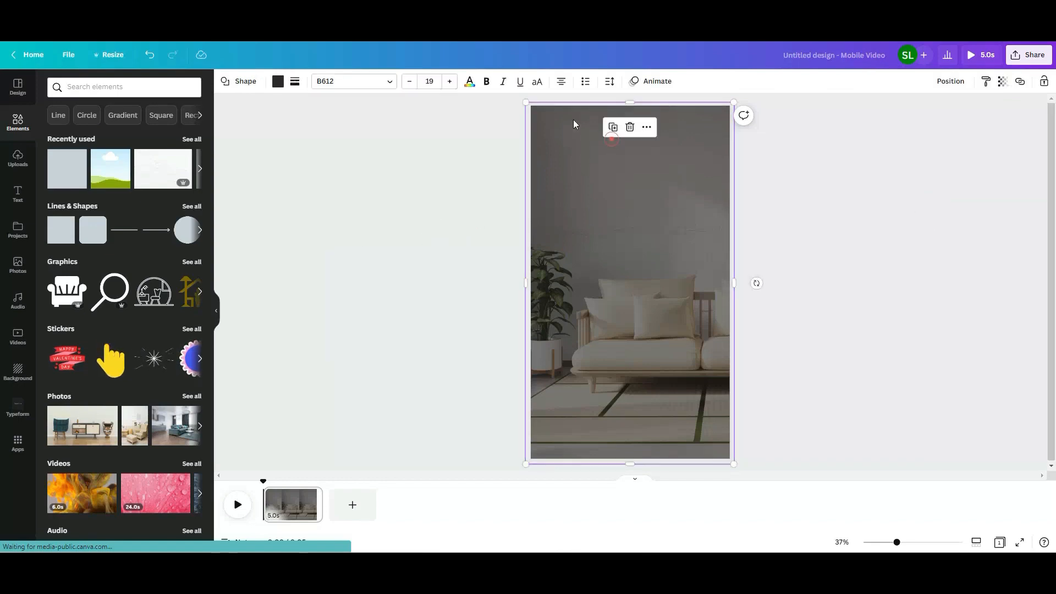
drag(527, 101, 555, 128)
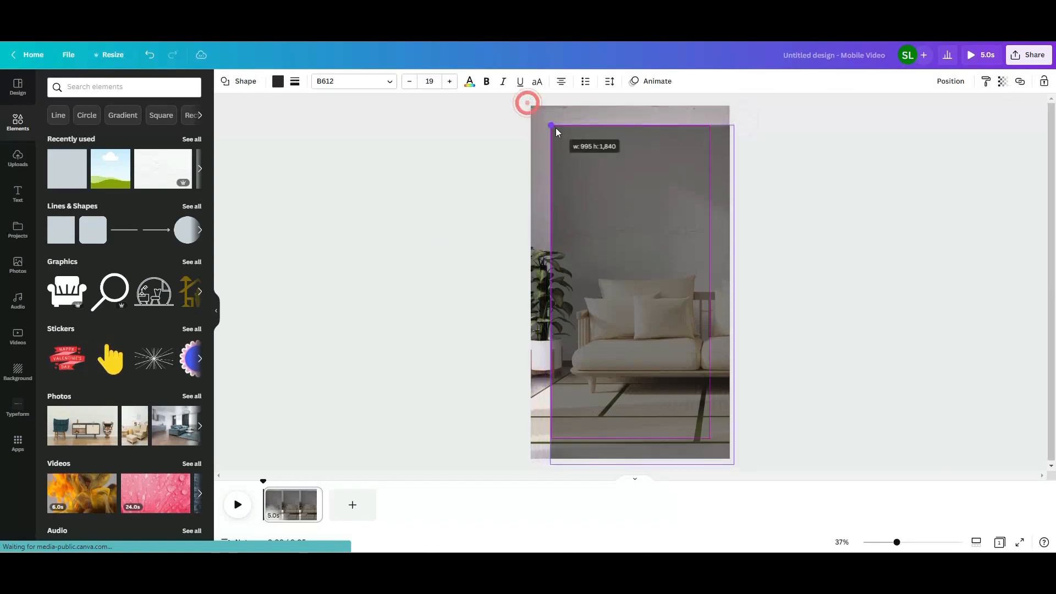
click(487, 158)
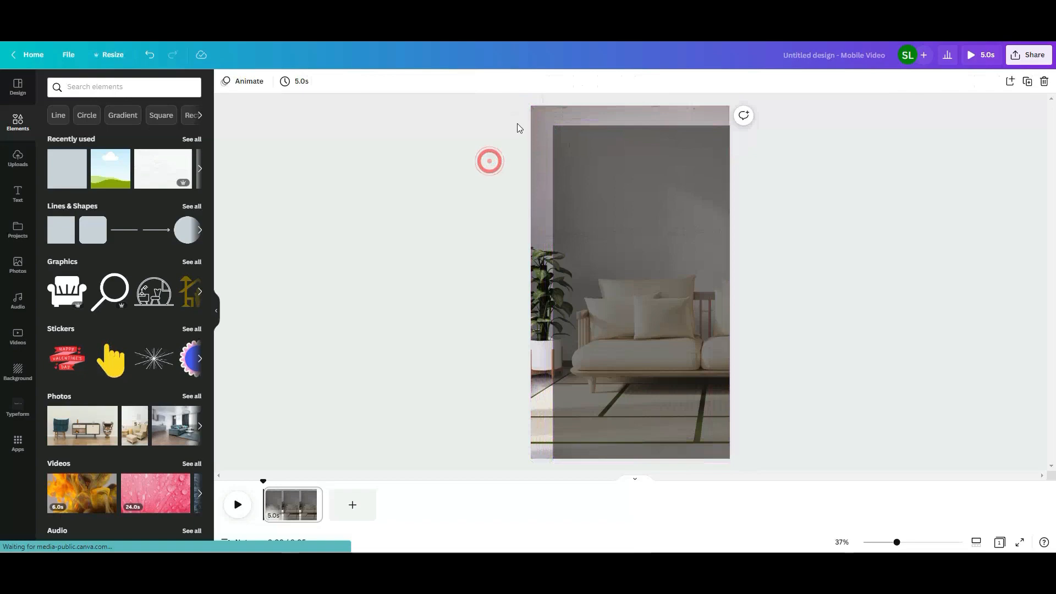
Apply the Pan photo animation, on enter only, to the living room background photo.
click(544, 118)
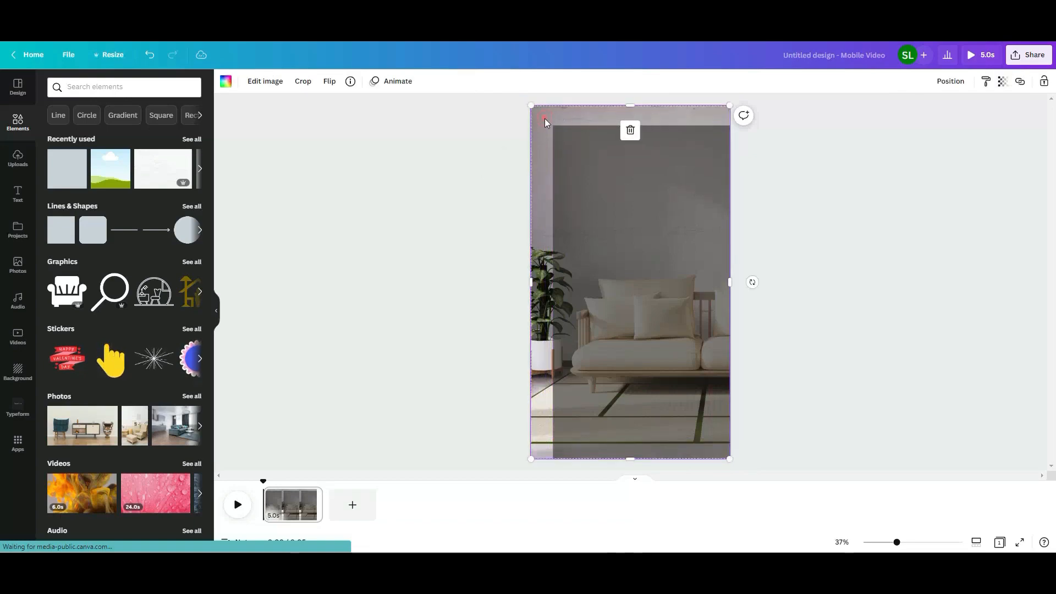
click(389, 81)
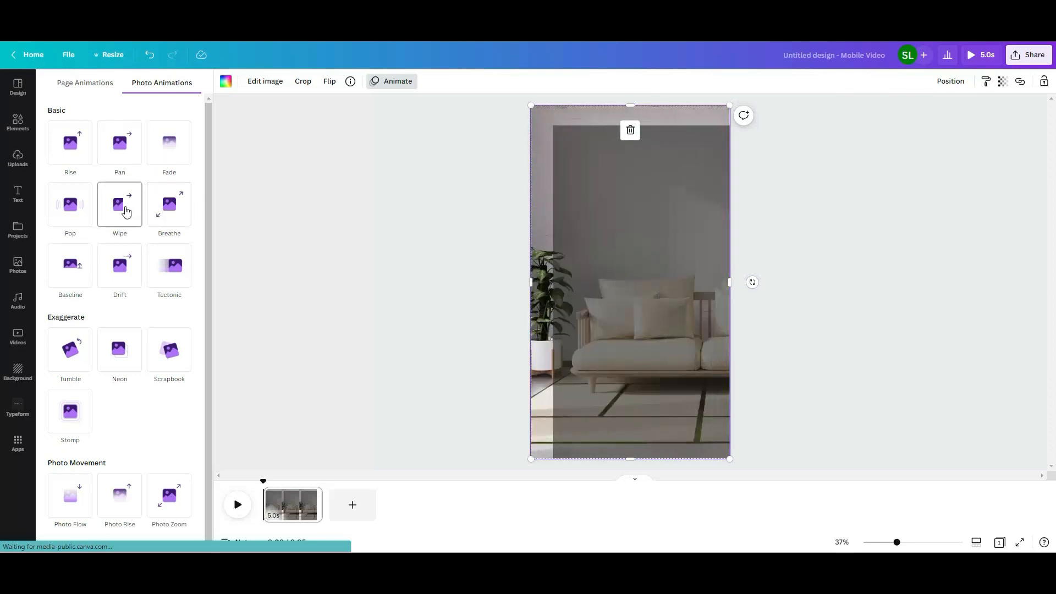
click(121, 148)
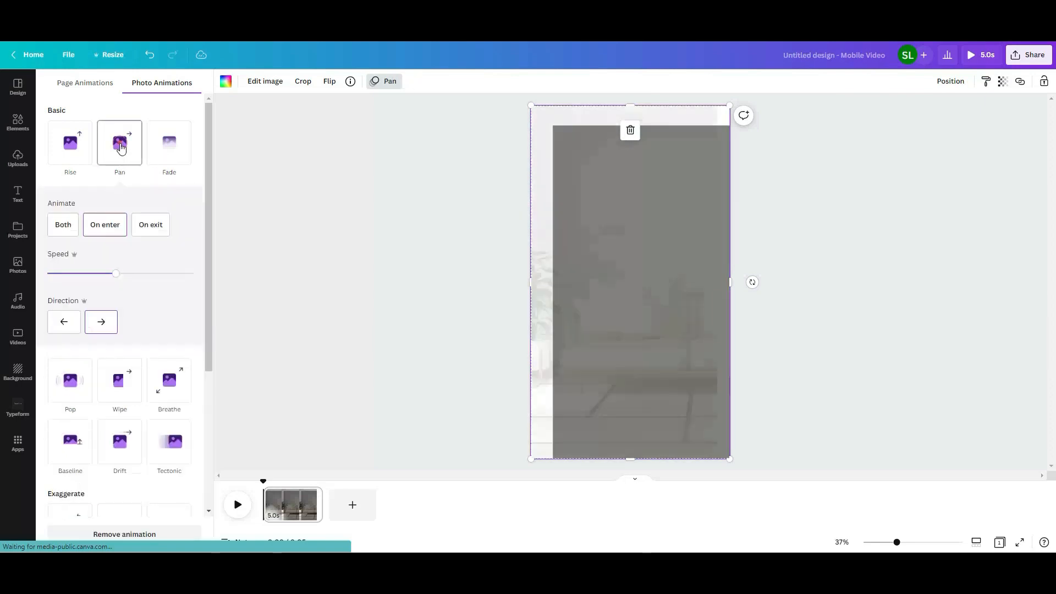
click(318, 220)
Stretch the dark overlay's upper-left corner back out to about 1,117 by 1,963 so it covers the whole page.
click(625, 222)
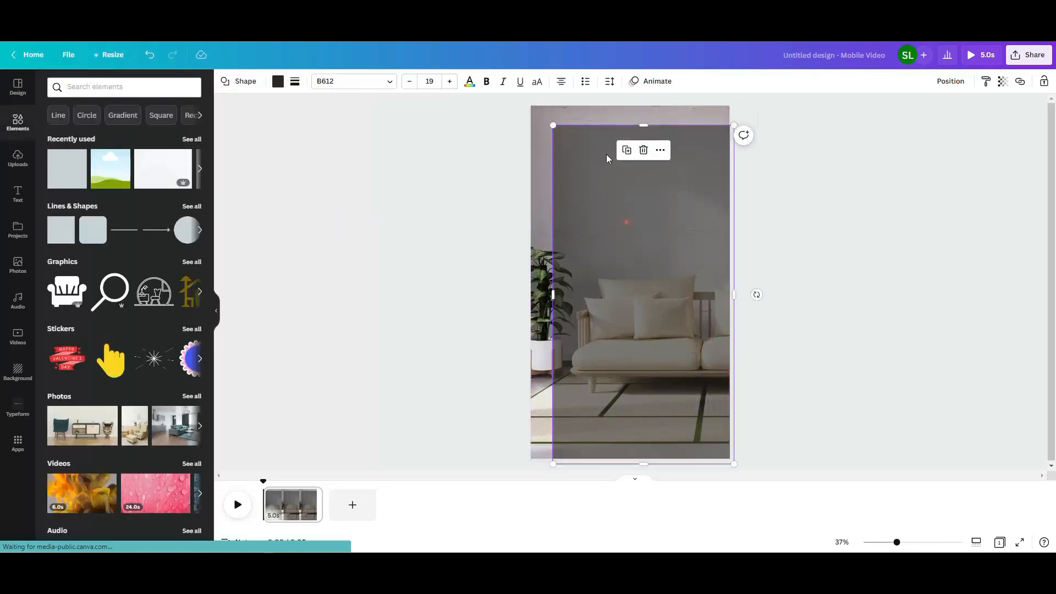
drag(554, 125, 529, 104)
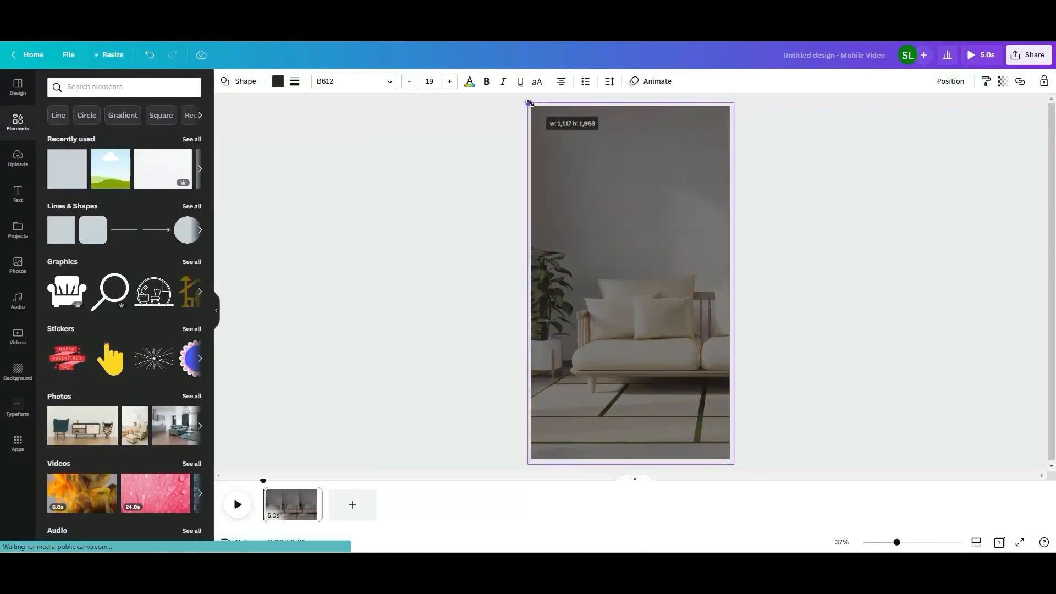
click(493, 165)
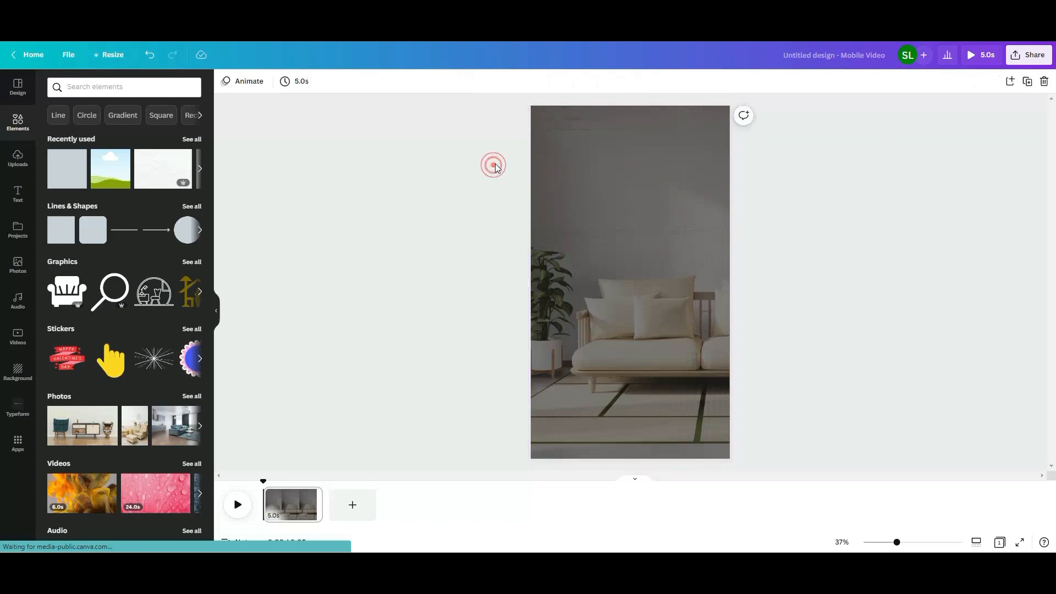
Play back the page to preview the background photo's animation, and pause it partway through.
click(236, 506)
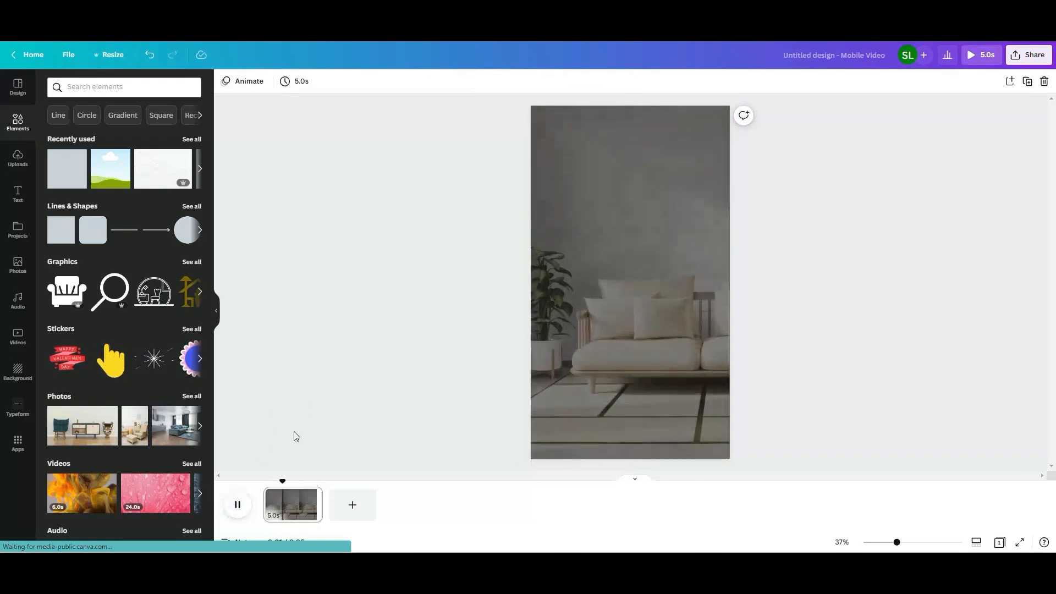
click(235, 505)
click(323, 336)
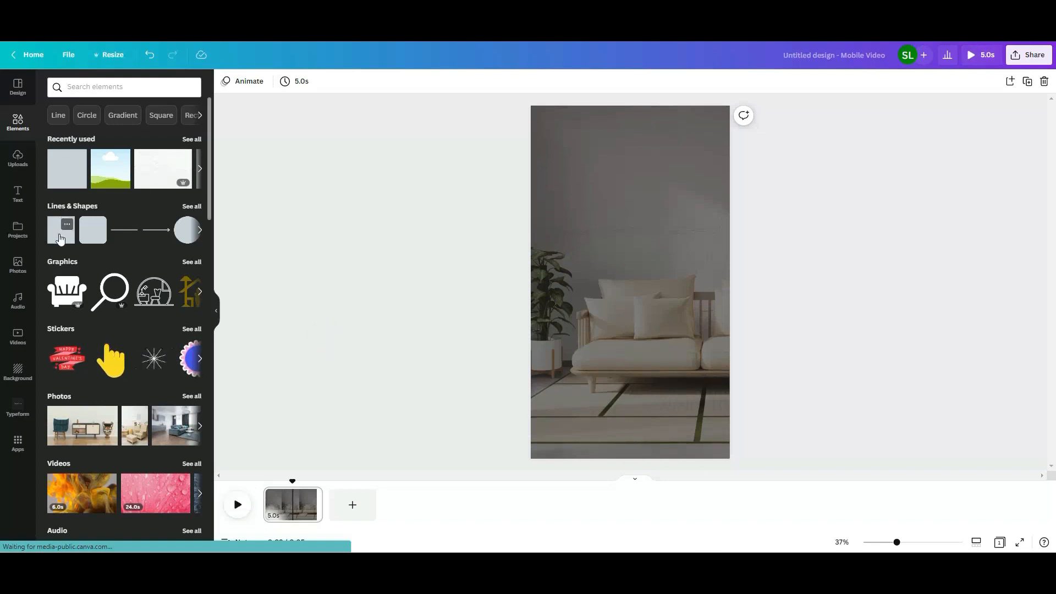
Add a dark square shape and stretch it into a thin horizontal band extending past both sides of the page.
click(61, 239)
drag(597, 282, 513, 284)
drag(655, 281, 738, 284)
drag(623, 312, 623, 283)
click(678, 267)
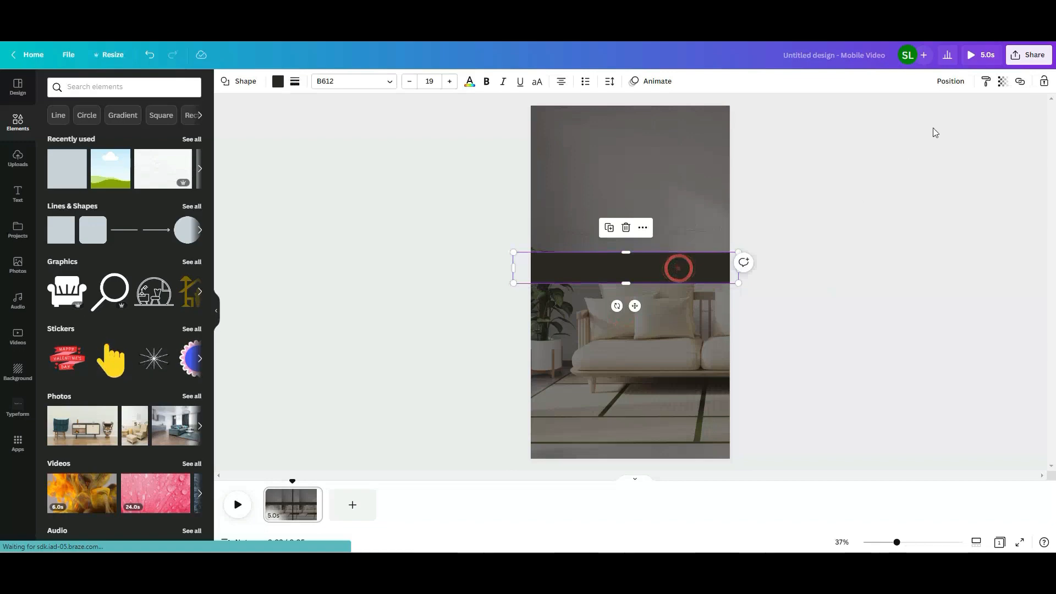
Align the dark band to the middle and center of the page.
click(955, 83)
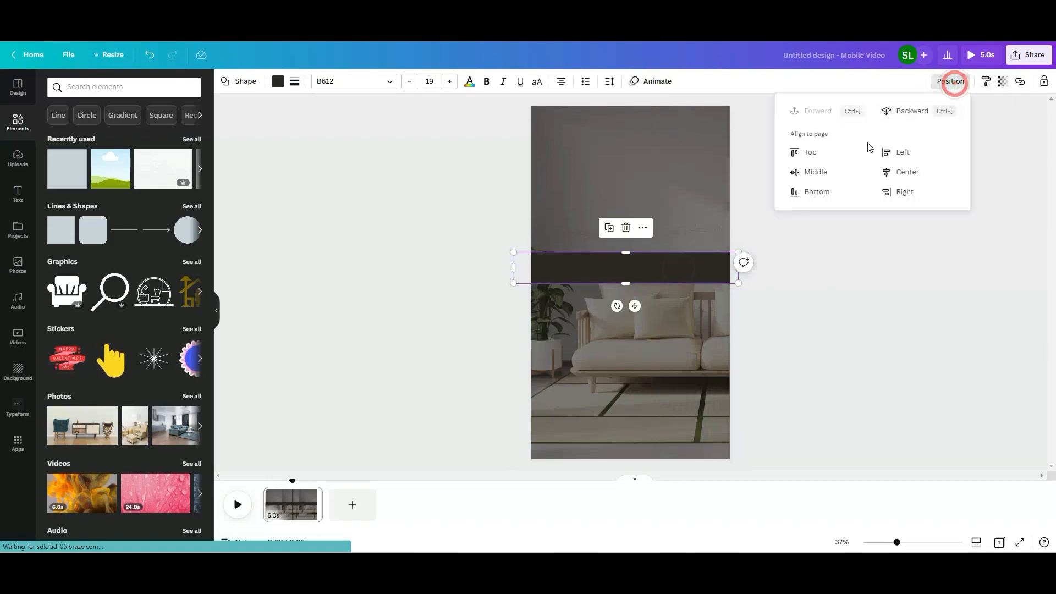
click(838, 170)
click(923, 172)
click(915, 258)
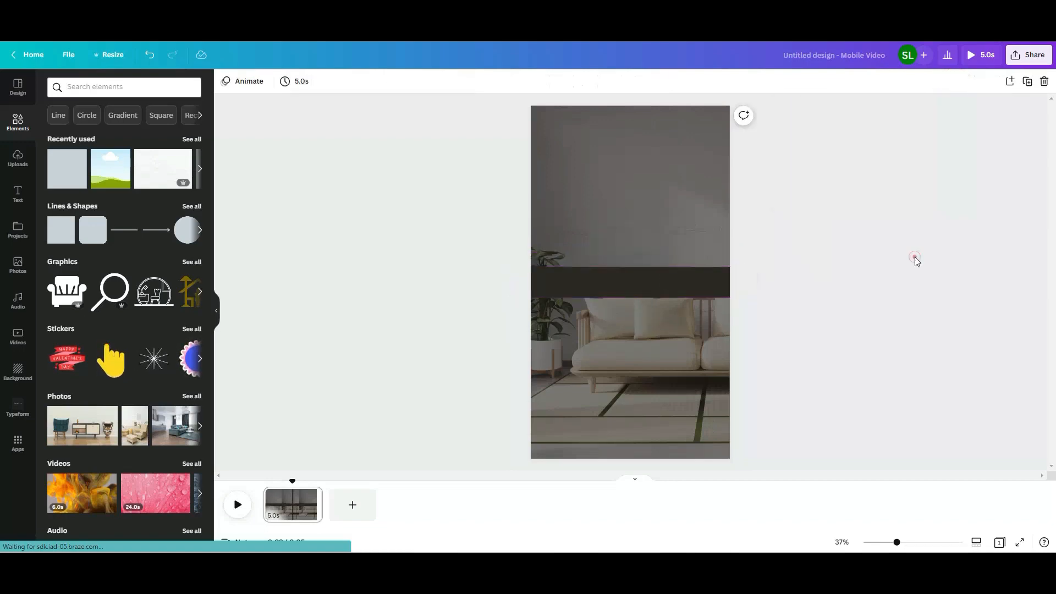
Add a heading that reads "Just Listed" over the dark band.
click(18, 196)
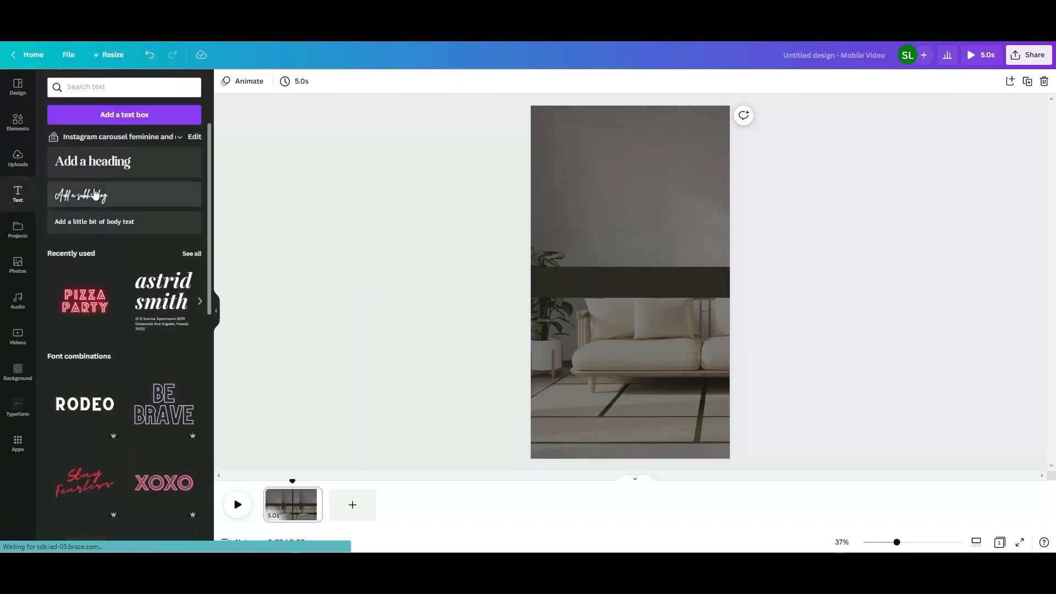
click(96, 174)
key(BackSpace)
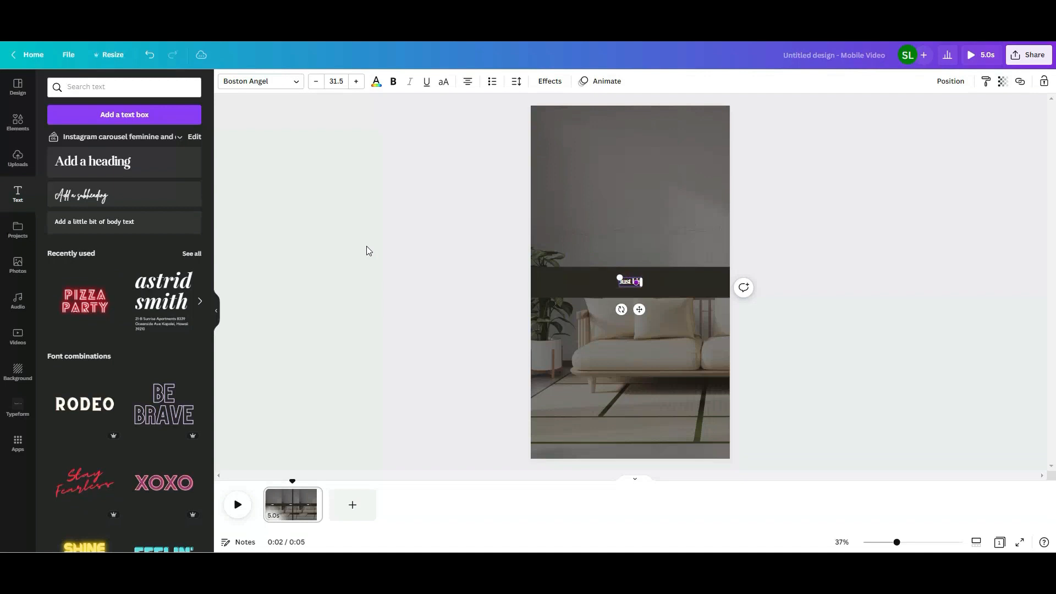
text(Just Listed)
click(455, 324)
Enlarge the "Just Listed" heading to font size 107 and center it horizontally on the page.
click(617, 278)
click(617, 277)
drag(616, 274, 564, 243)
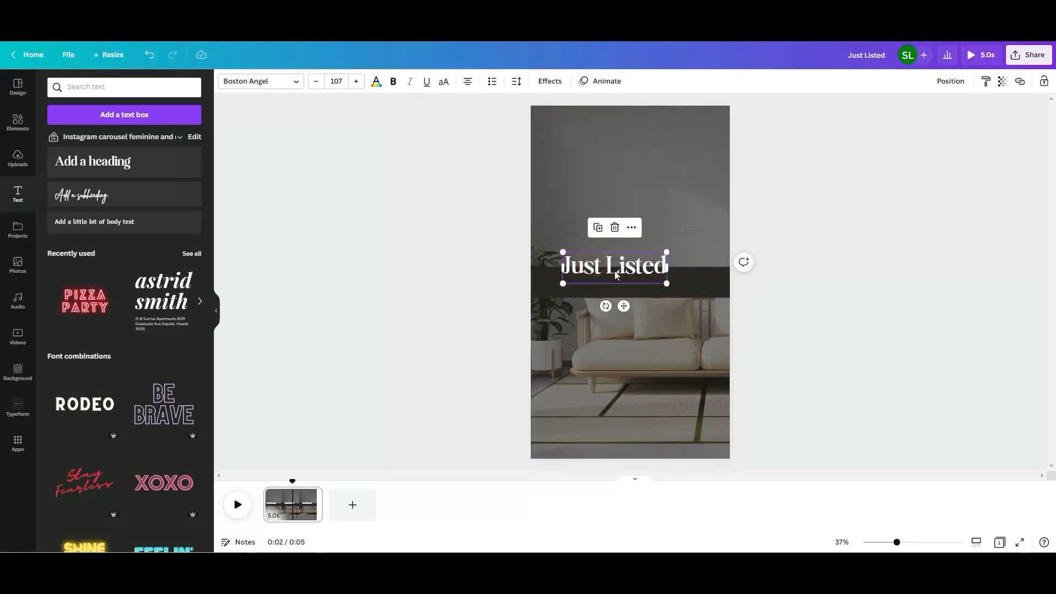
drag(615, 270, 618, 271)
click(953, 87)
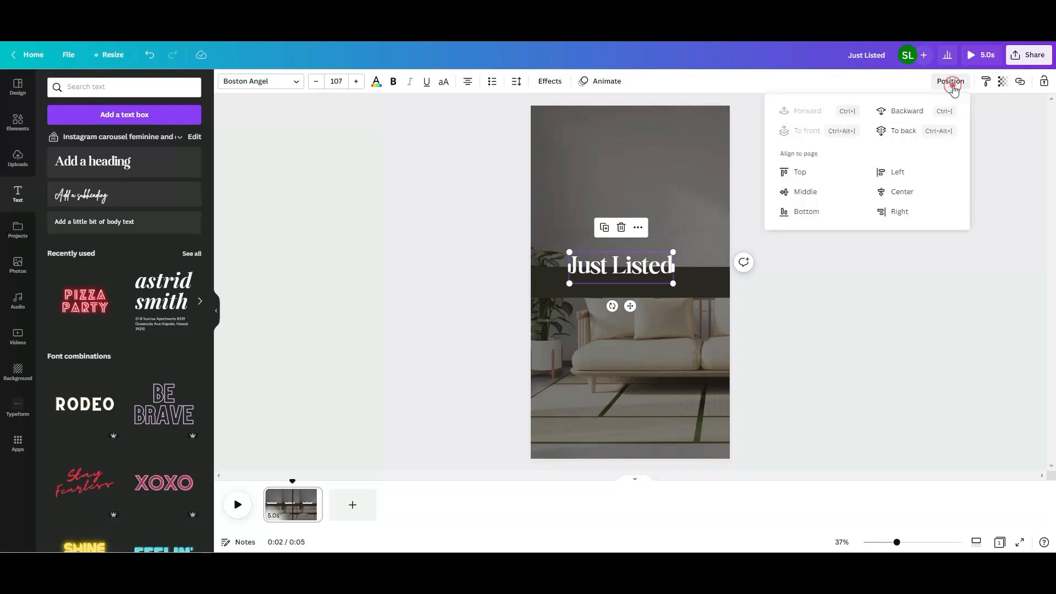
click(905, 194)
click(900, 268)
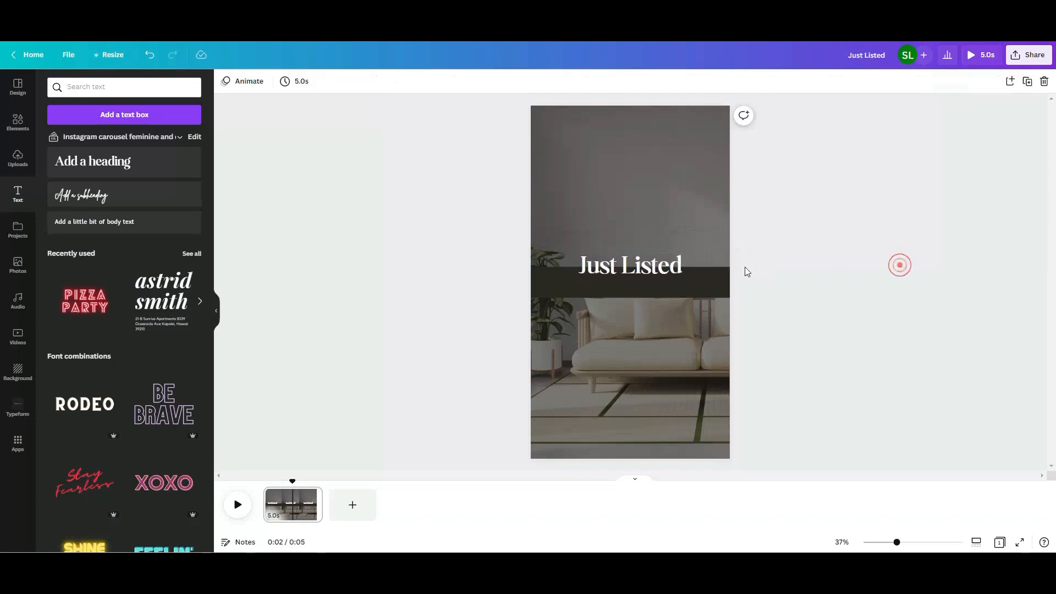
Search the font list for "handwriting" fonts to use on the "Just Listed" heading.
click(668, 270)
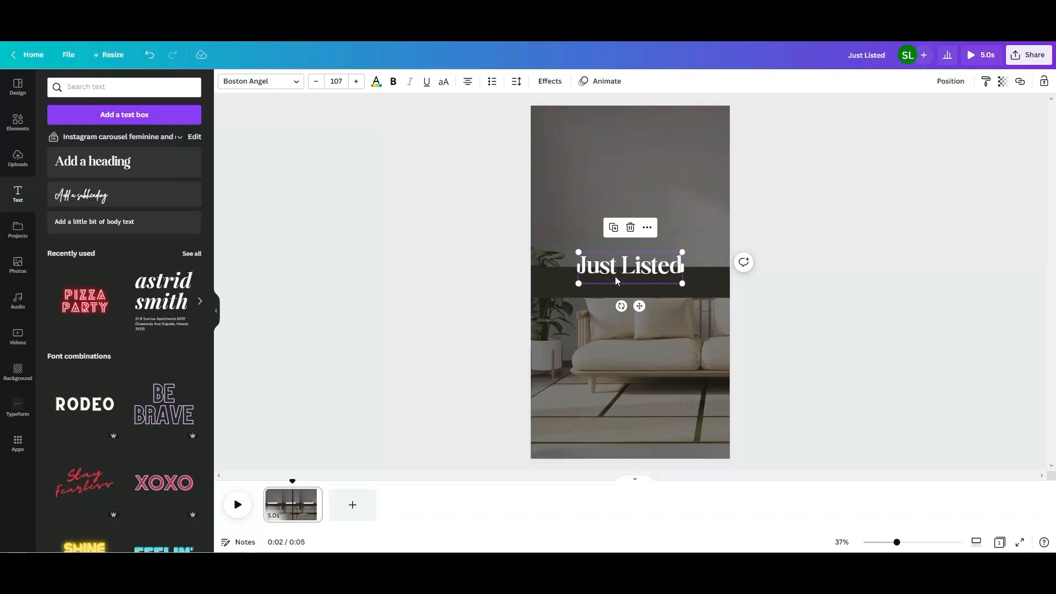
click(290, 83)
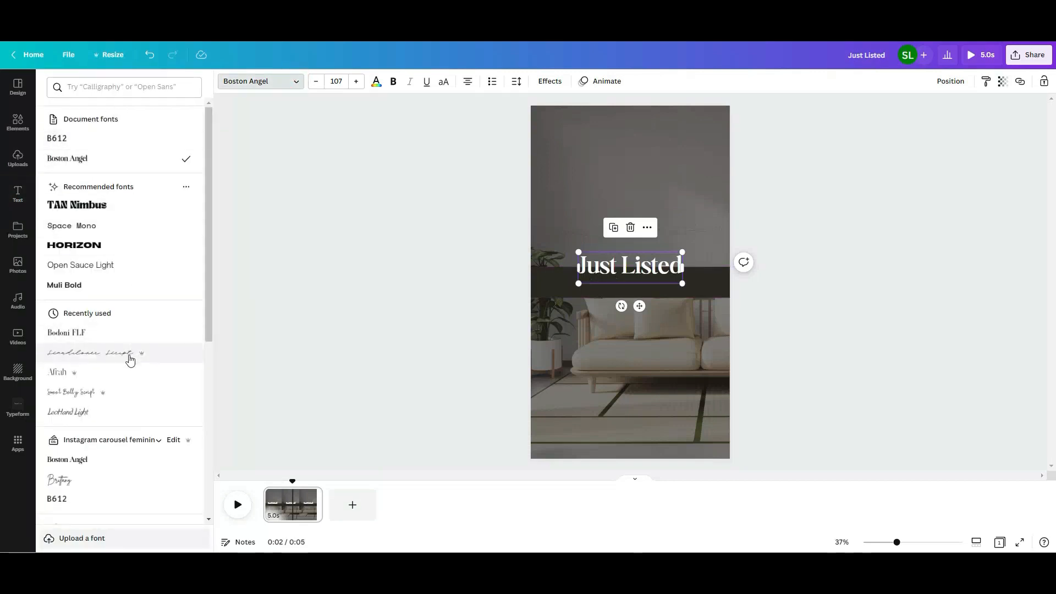
scroll(147, 175, down, 1)
scroll(143, 179, up, 1)
click(124, 88)
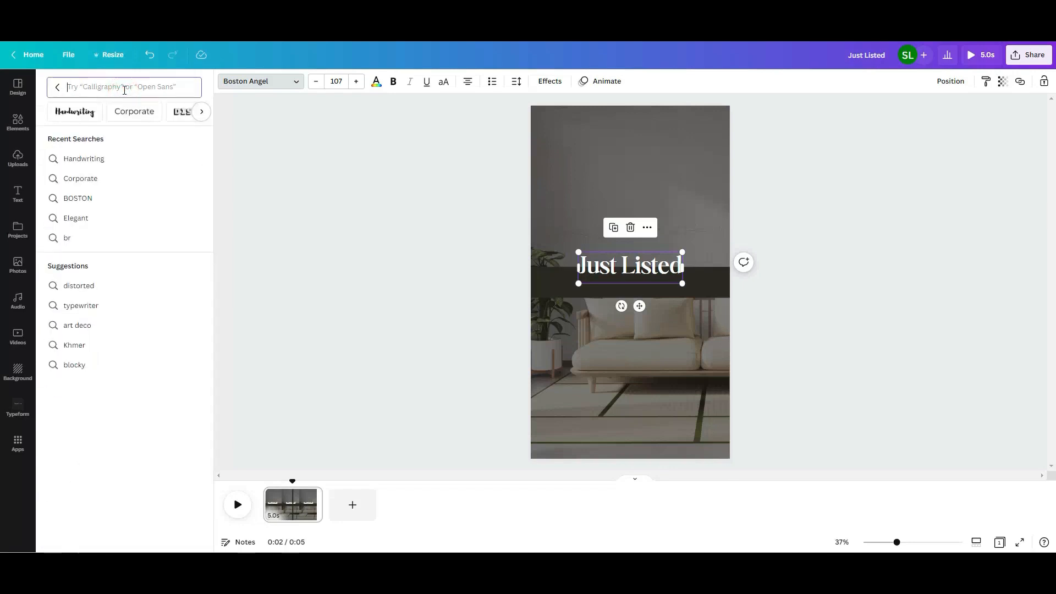
text(handr)
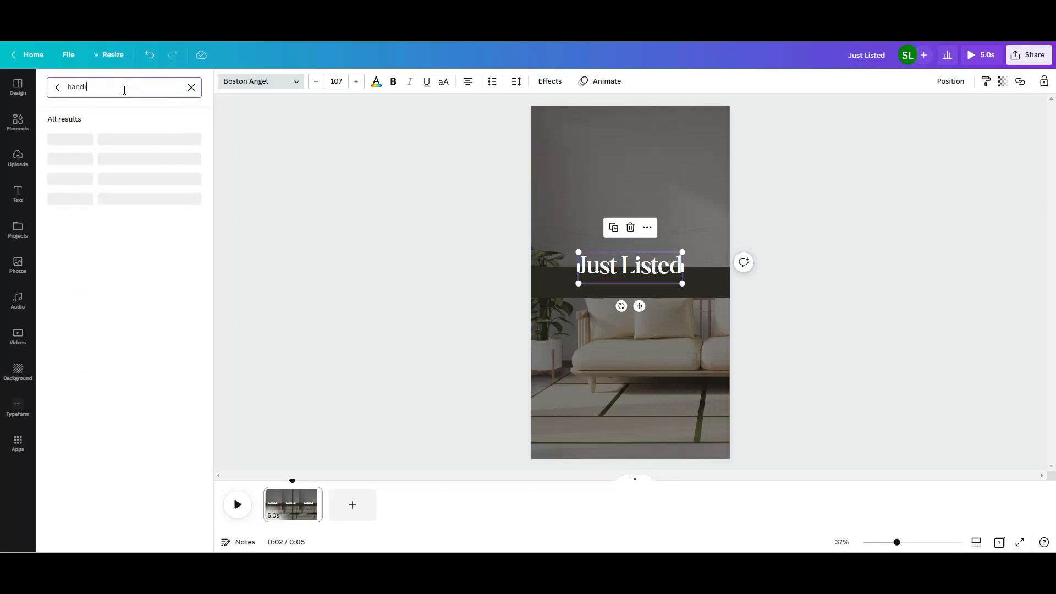
key(BackSpace)
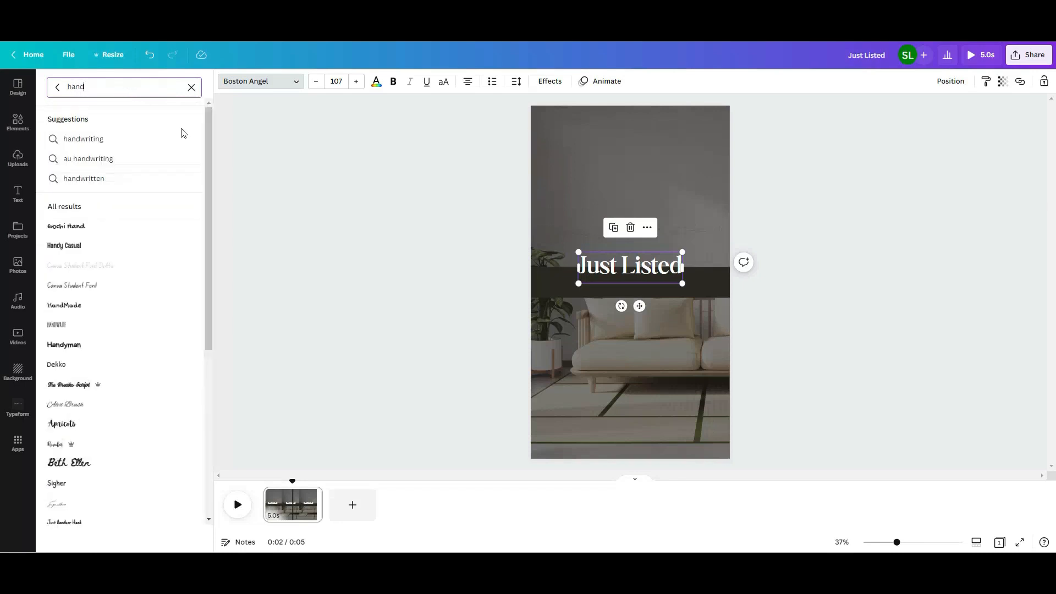
click(130, 139)
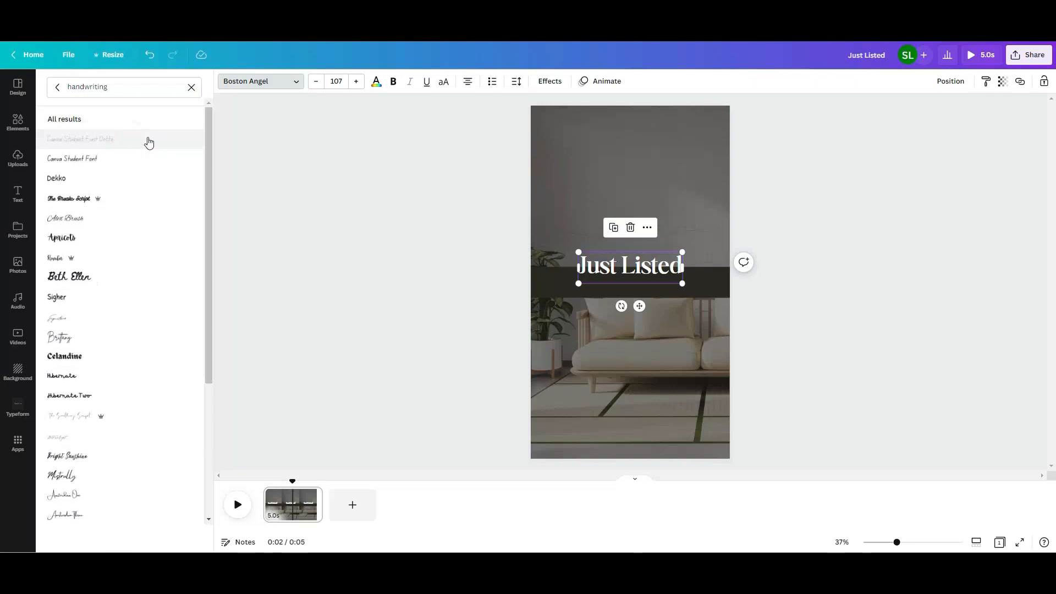
Try the Jonathan and Virtual handwriting fonts on the "Just Listed" heading.
mouse_move(209, 128)
mouse_down()
mouse_move(207, 177)
mouse_move(209, 146)
mouse_move(208, 163)
mouse_up()
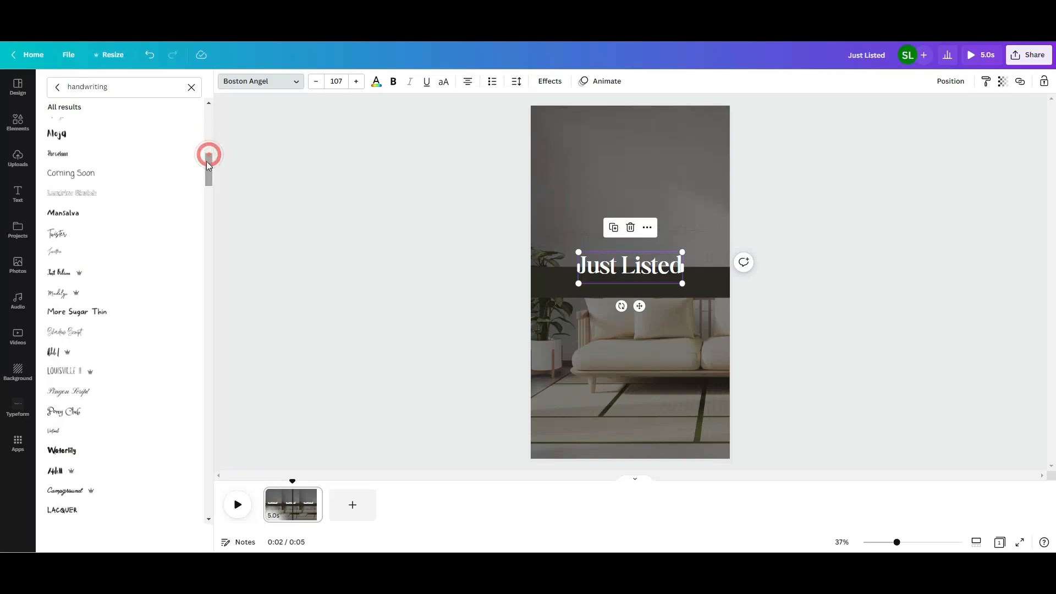
click(110, 241)
click(106, 259)
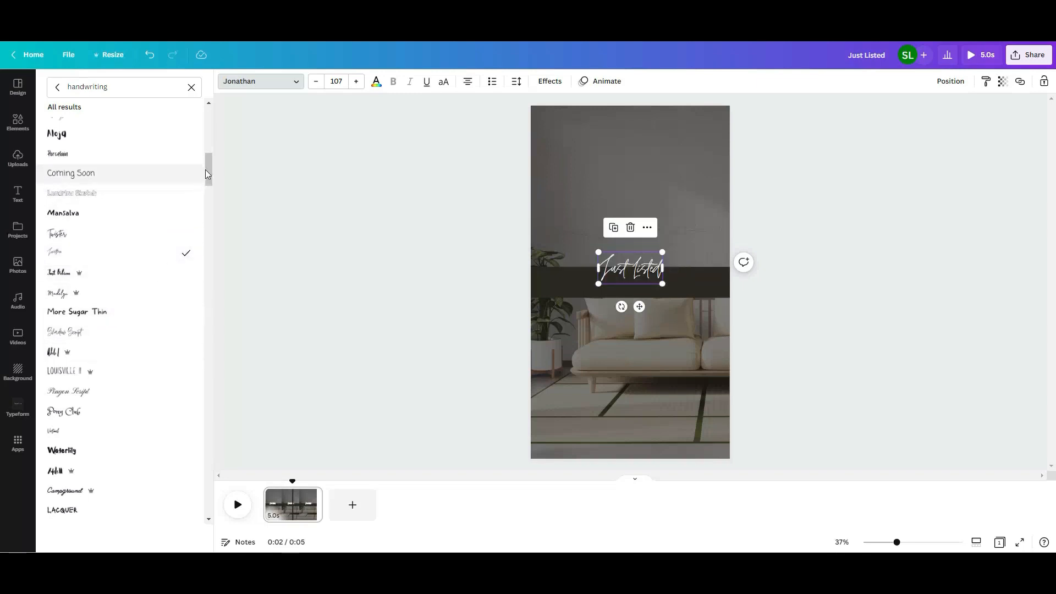
drag(206, 165, 206, 173)
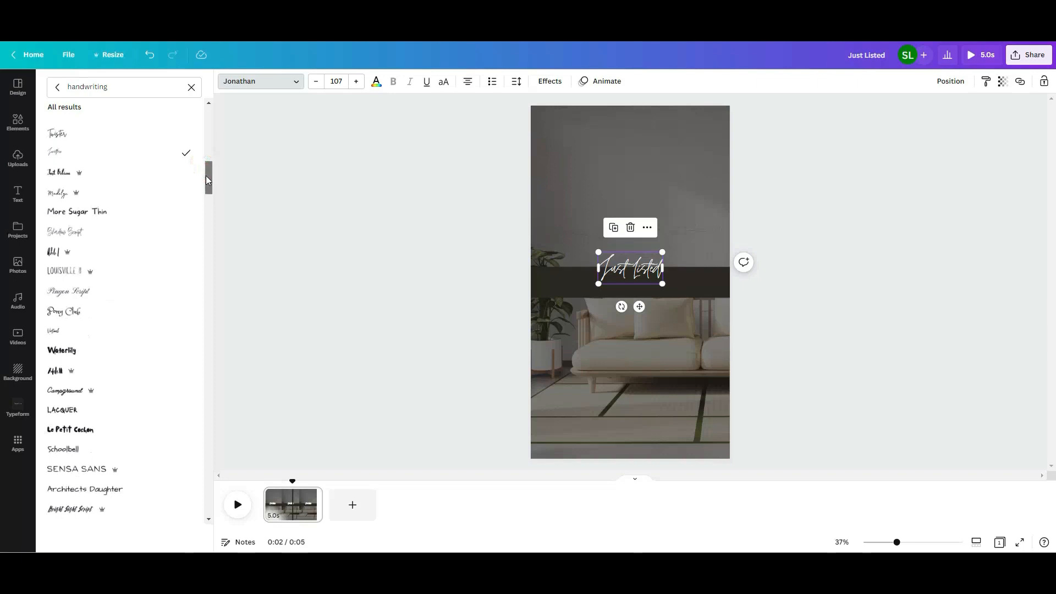
click(102, 239)
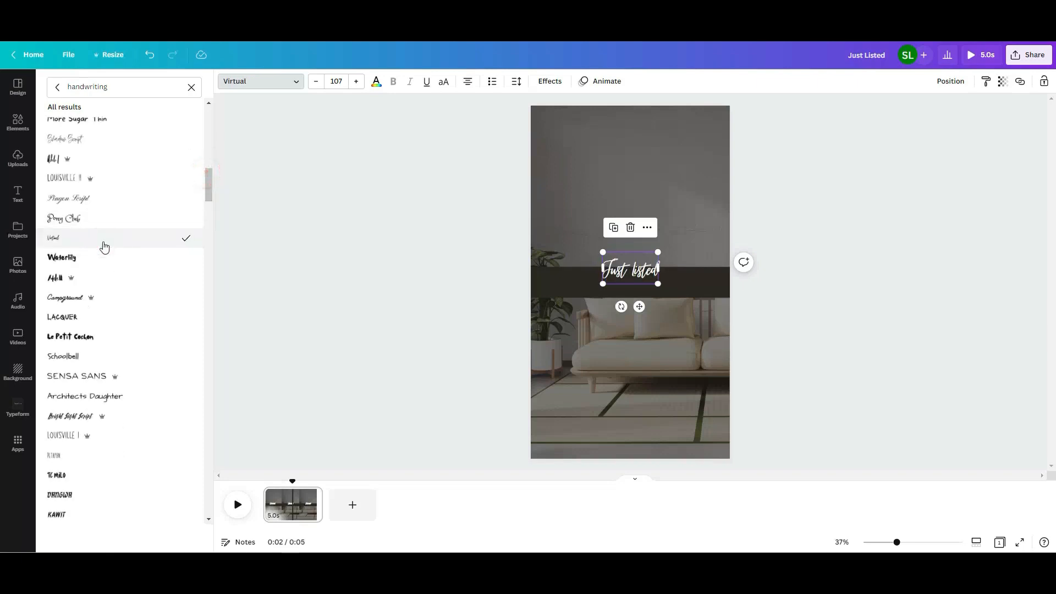
Set the "Just Listed" heading's font to Moontime from the handwriting results.
drag(206, 188, 207, 196)
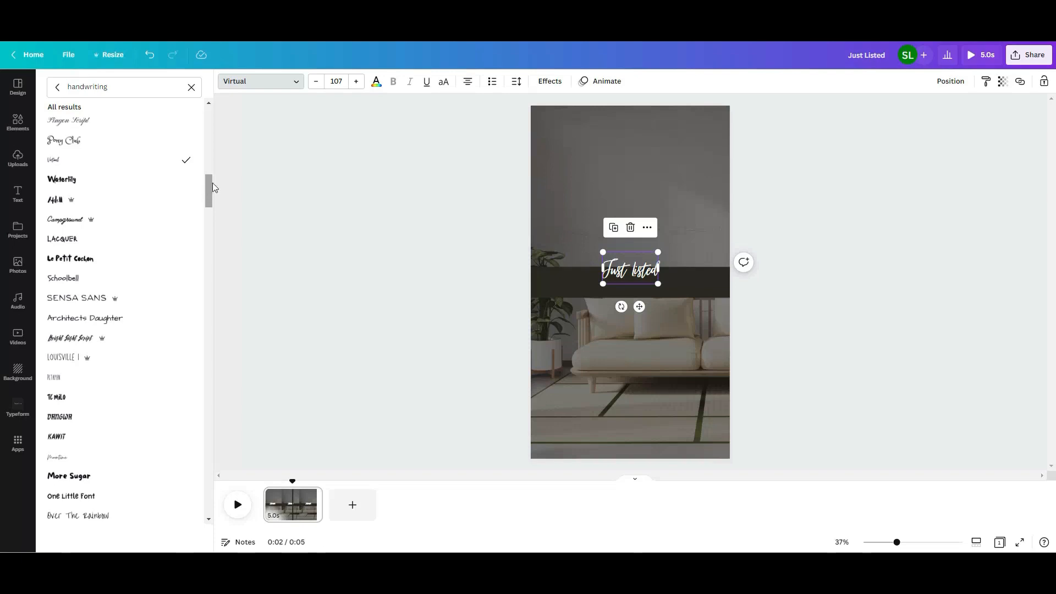
drag(210, 186, 210, 188)
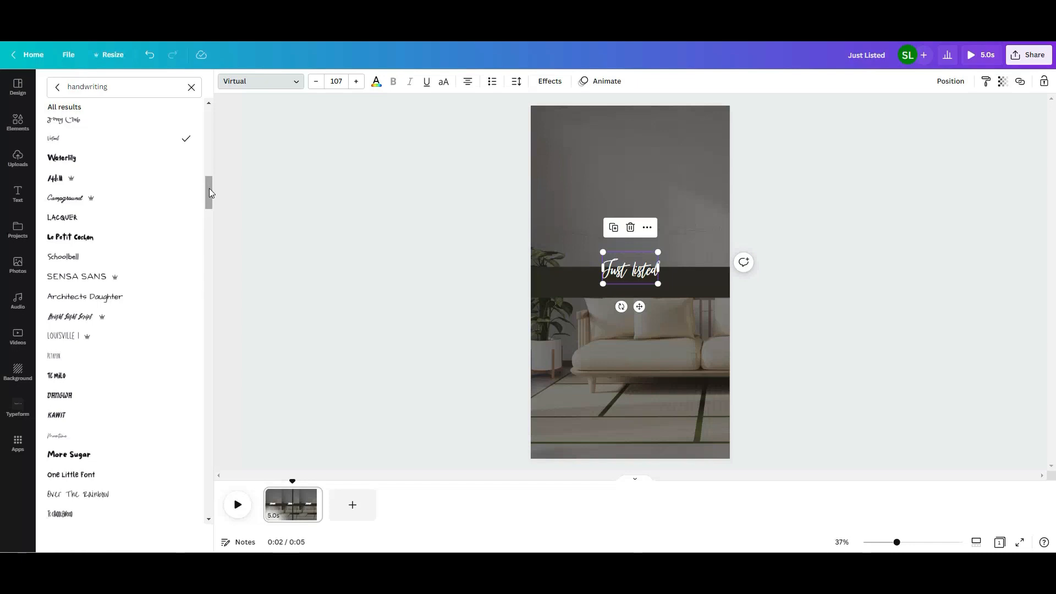
drag(210, 192, 209, 197)
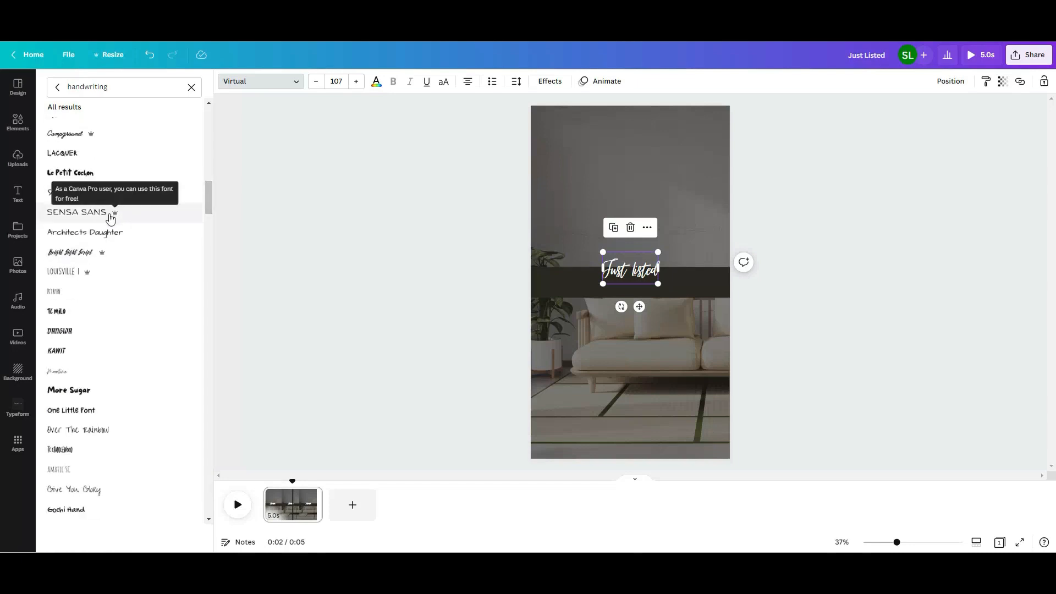
drag(208, 193, 208, 199)
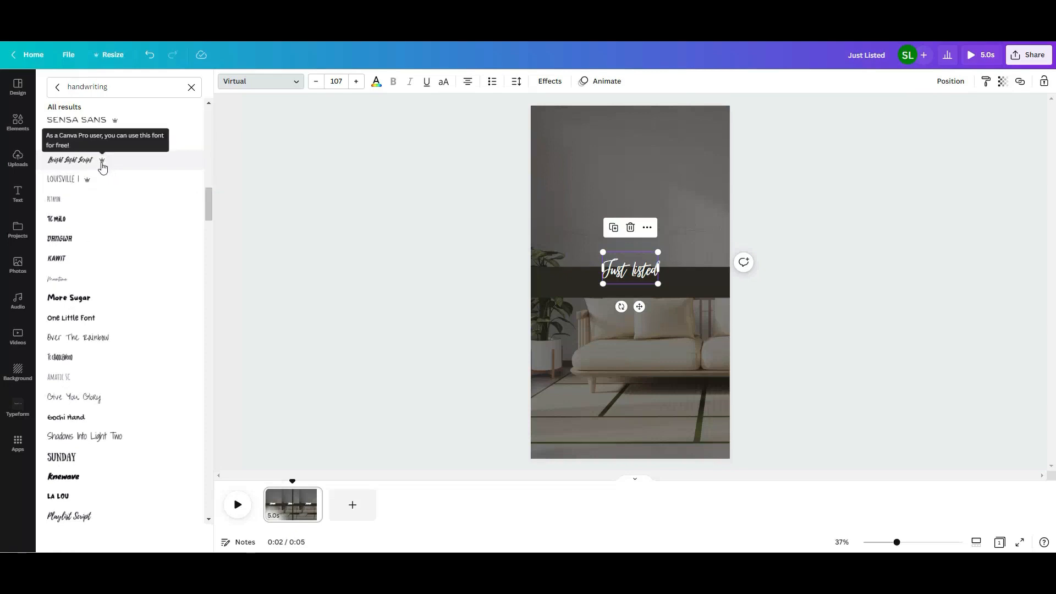
drag(206, 199, 208, 212)
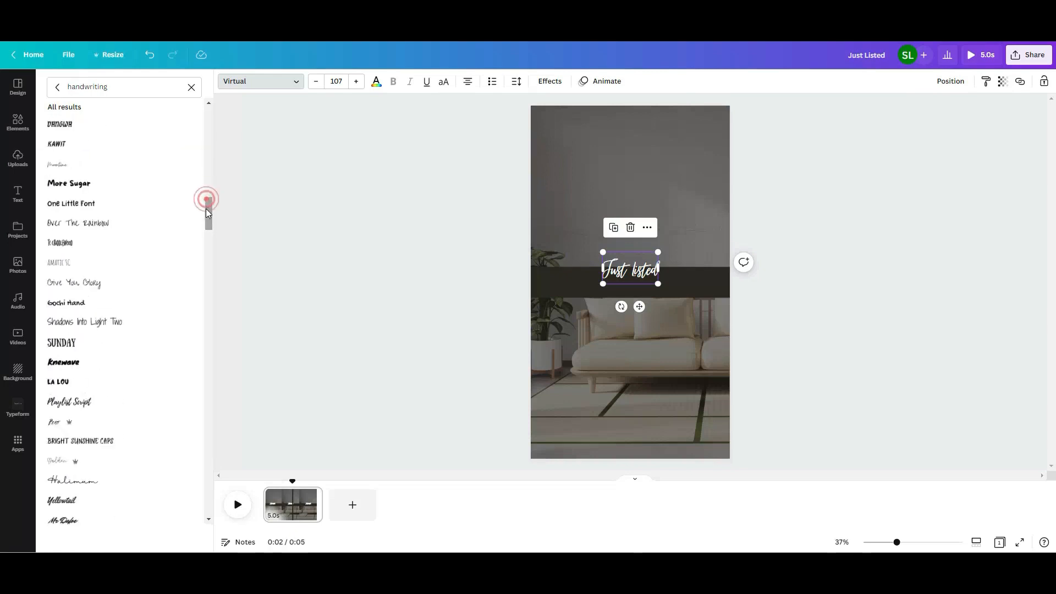
click(91, 165)
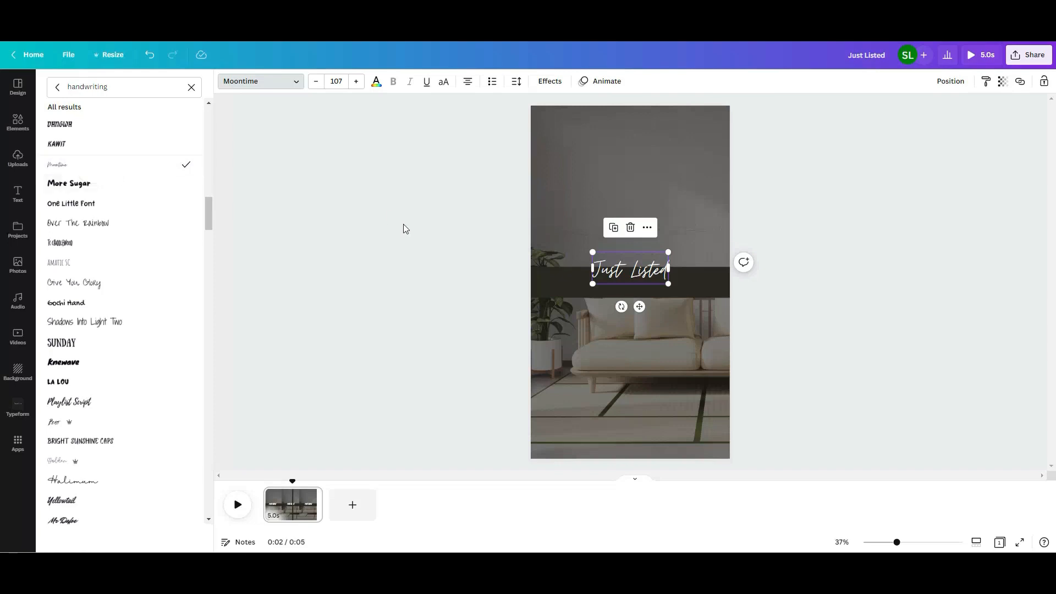
Enlarge the "Just Listed" heading from its corners to font size 190.
drag(591, 251, 566, 241)
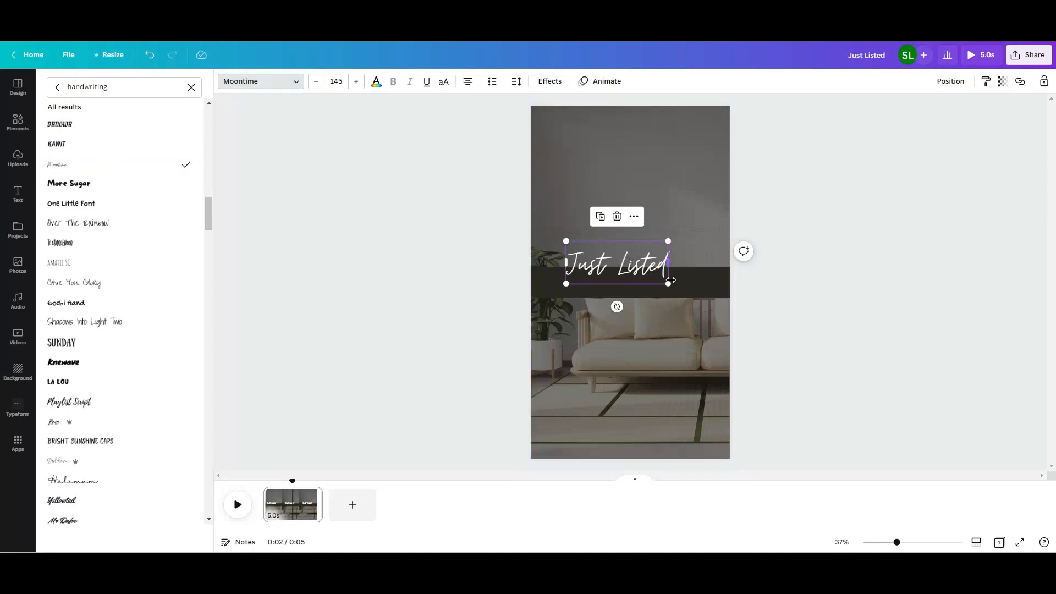
drag(664, 282, 680, 289)
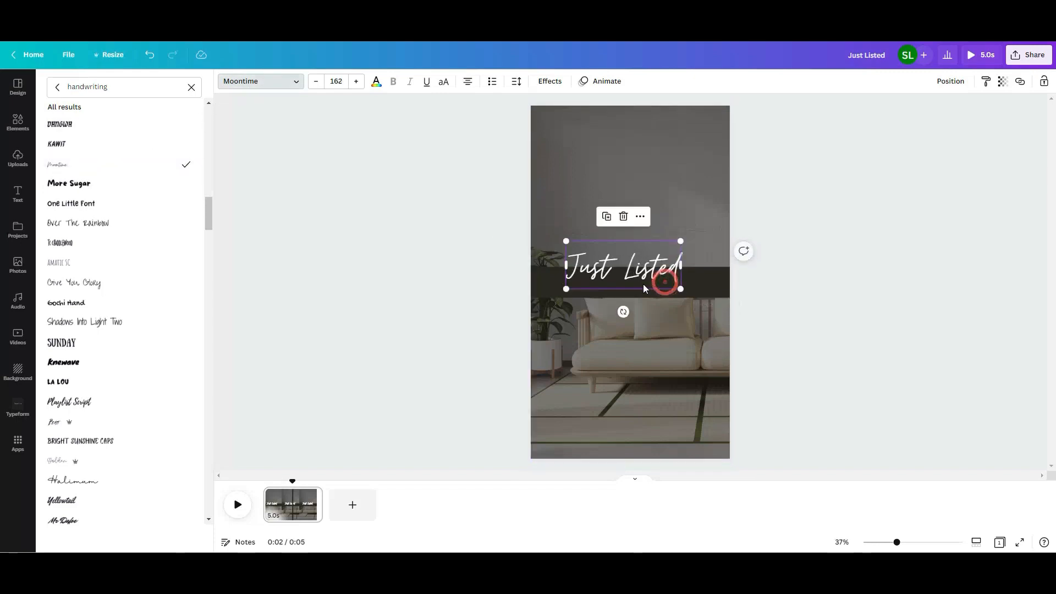
click(471, 275)
drag(680, 241, 699, 233)
click(819, 226)
Center the "Just Listed" heading horizontally on the page.
click(662, 263)
click(949, 81)
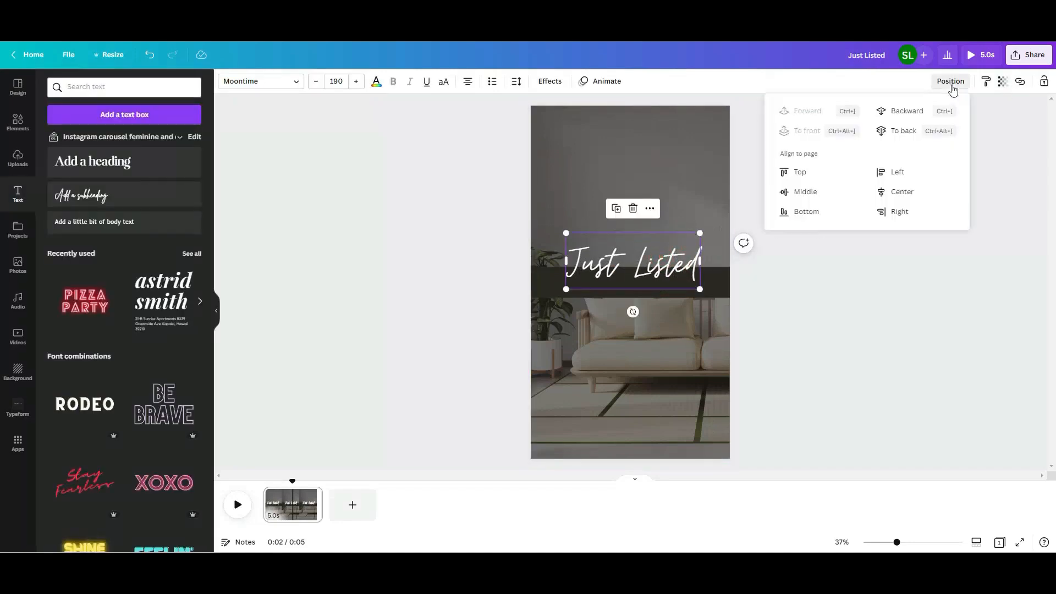
click(922, 191)
click(886, 292)
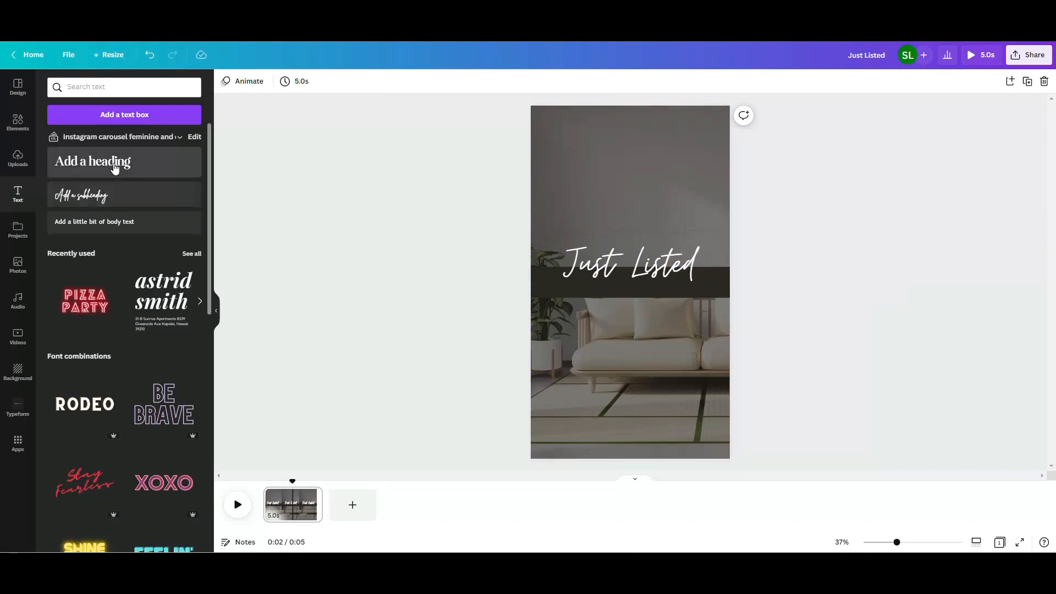
Add a body text line reading "City, CT $800,000" just below the dark band.
click(114, 221)
drag(609, 281, 582, 304)
click(404, 284)
double_click(601, 305)
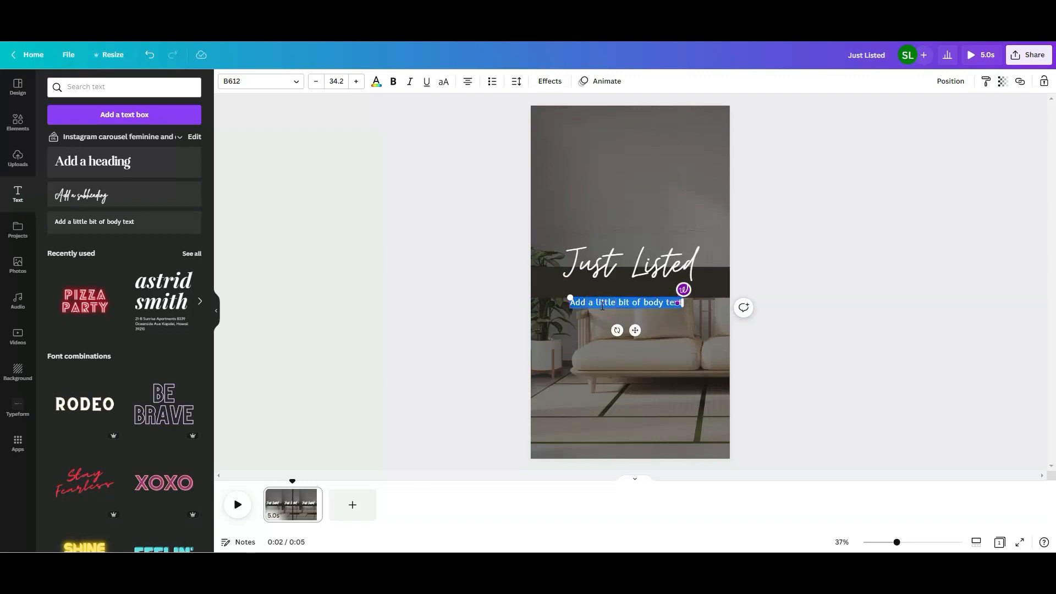
key(BackSpace)
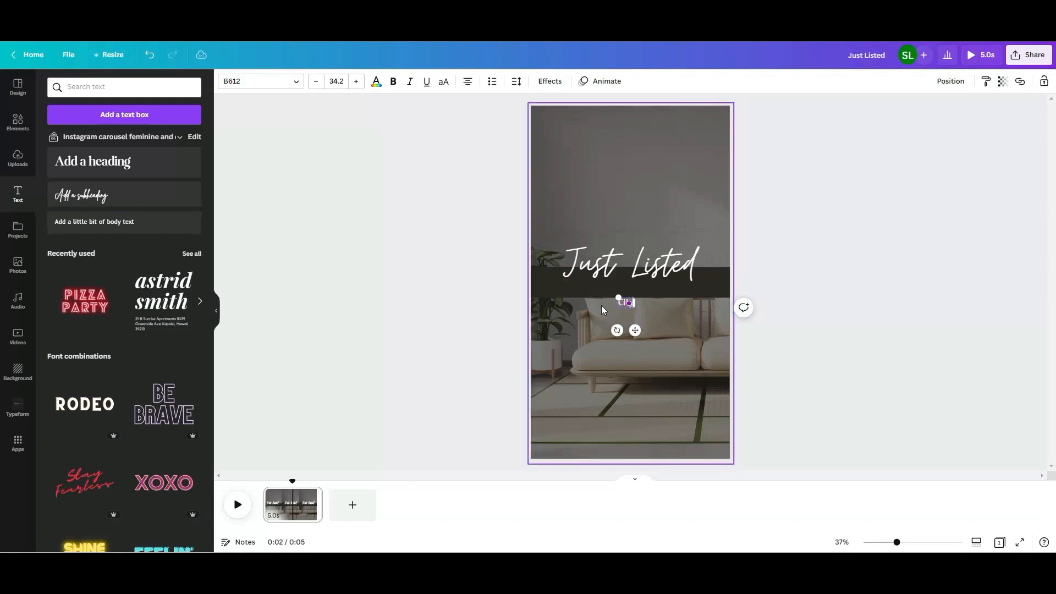
text(City, CT)
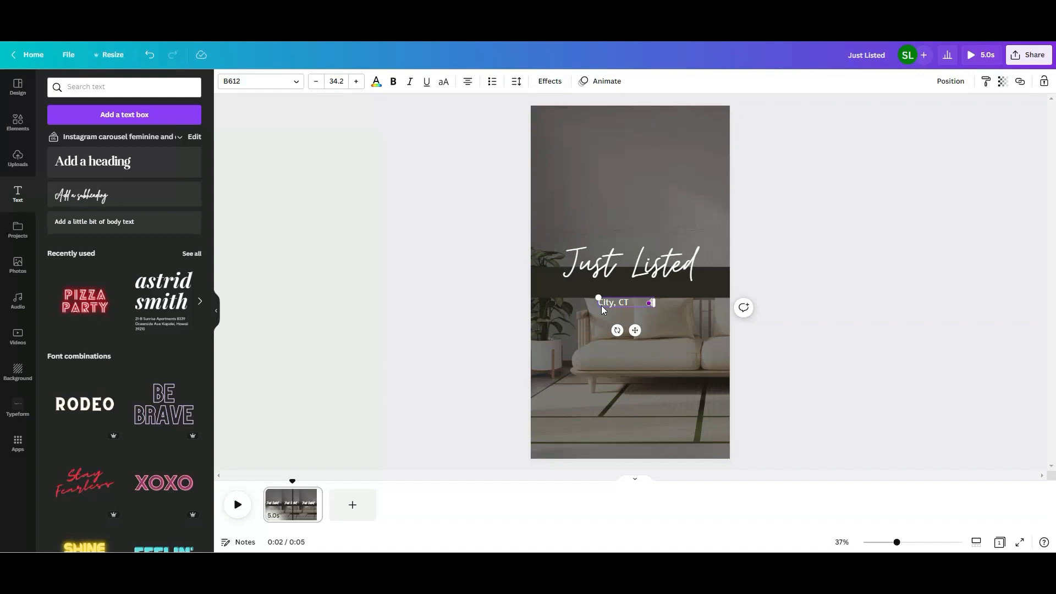
text(        $800,000)
click(344, 323)
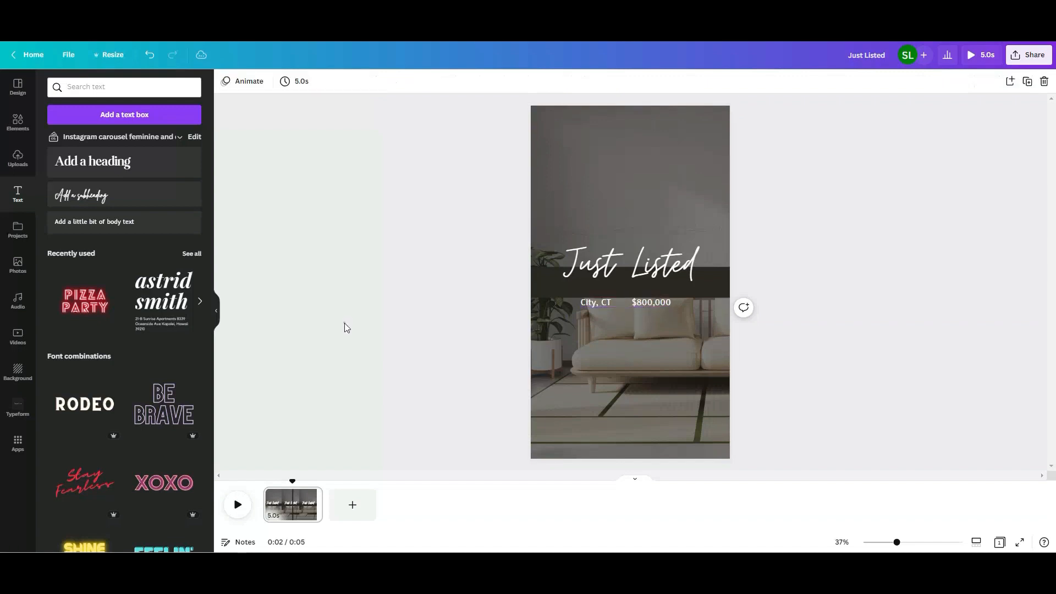
Change the city and price line to uppercase and move it up onto the dark band, centered under the heading.
click(631, 302)
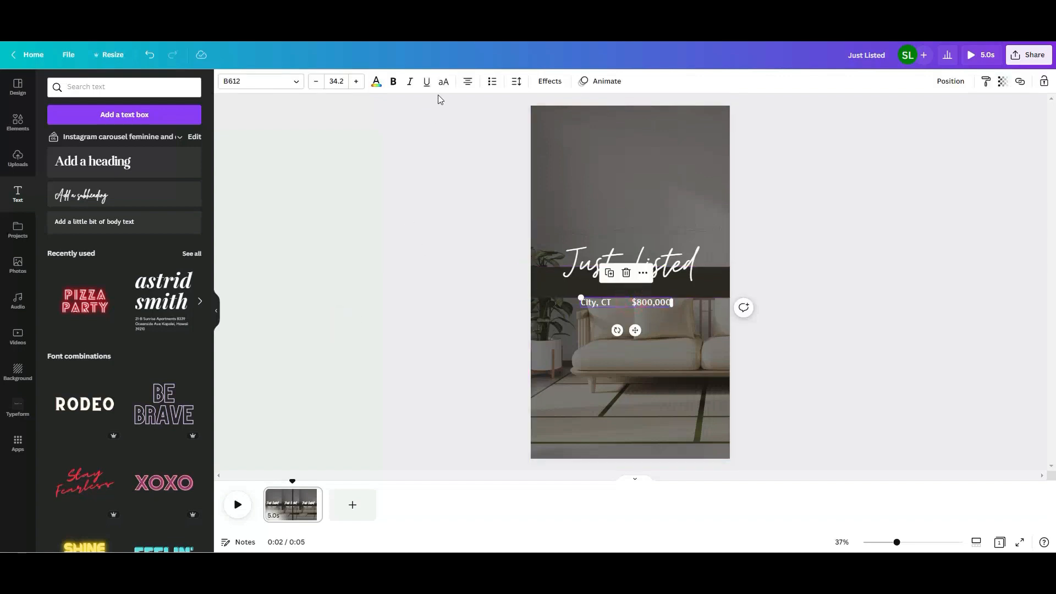
click(443, 83)
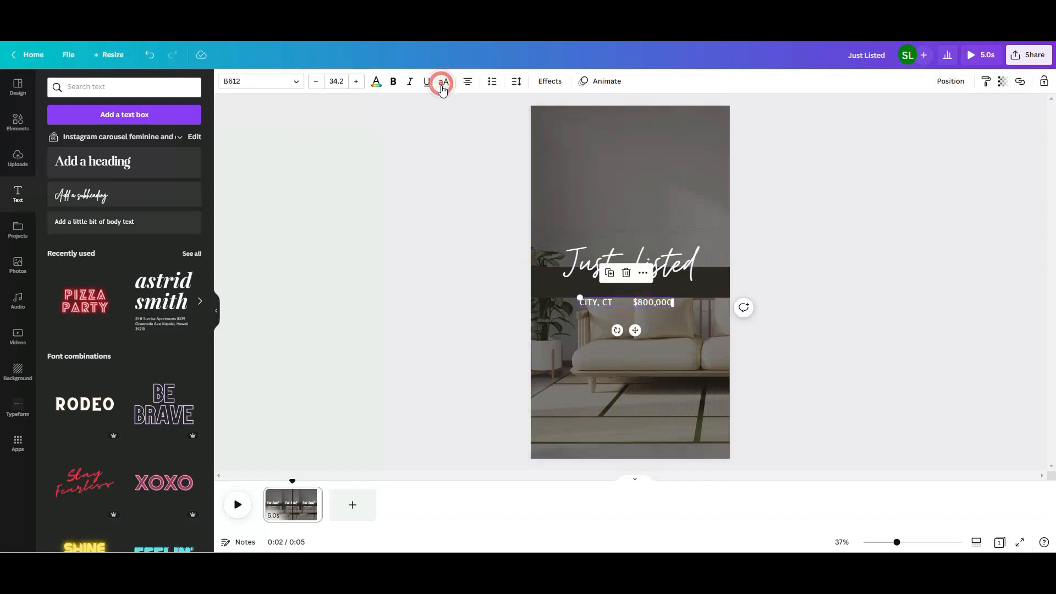
click(416, 293)
drag(634, 304, 639, 293)
click(953, 83)
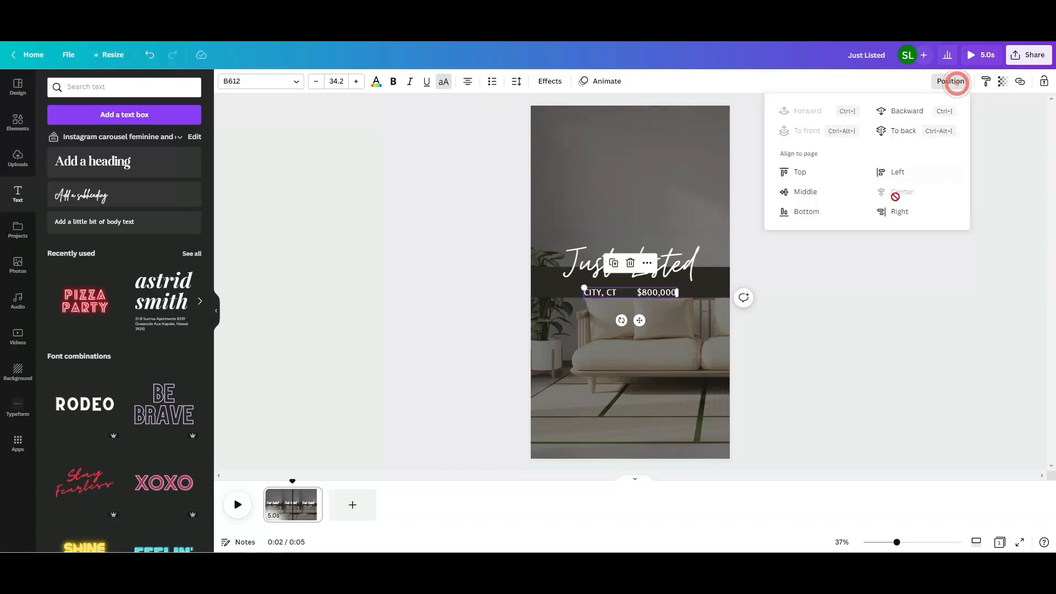
click(847, 275)
click(652, 293)
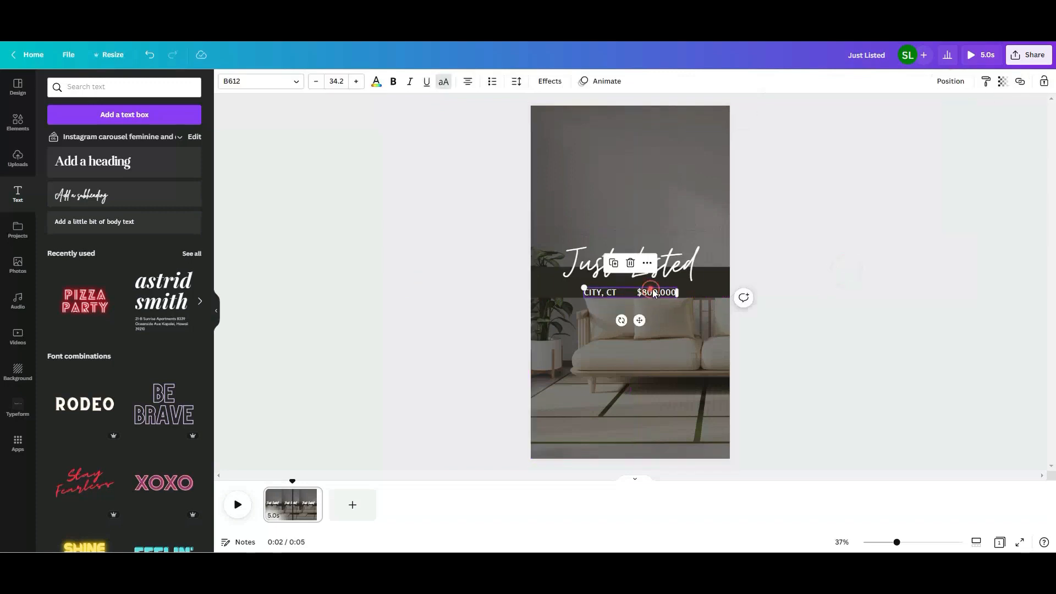
click(490, 305)
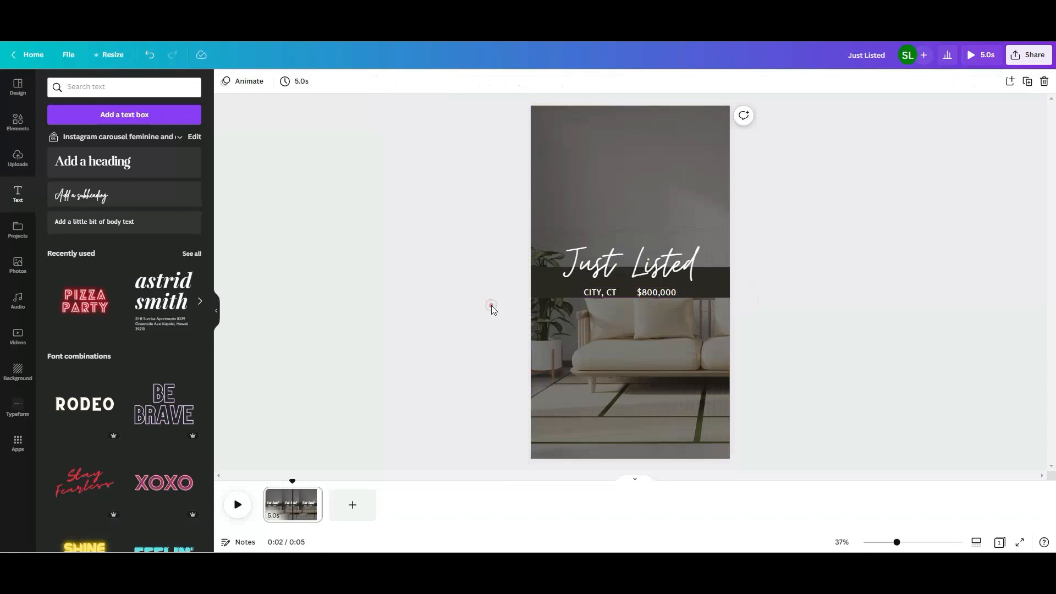
Enlarge the "Just Listed" heading to font size 202, keeping it centered on the page.
click(535, 289)
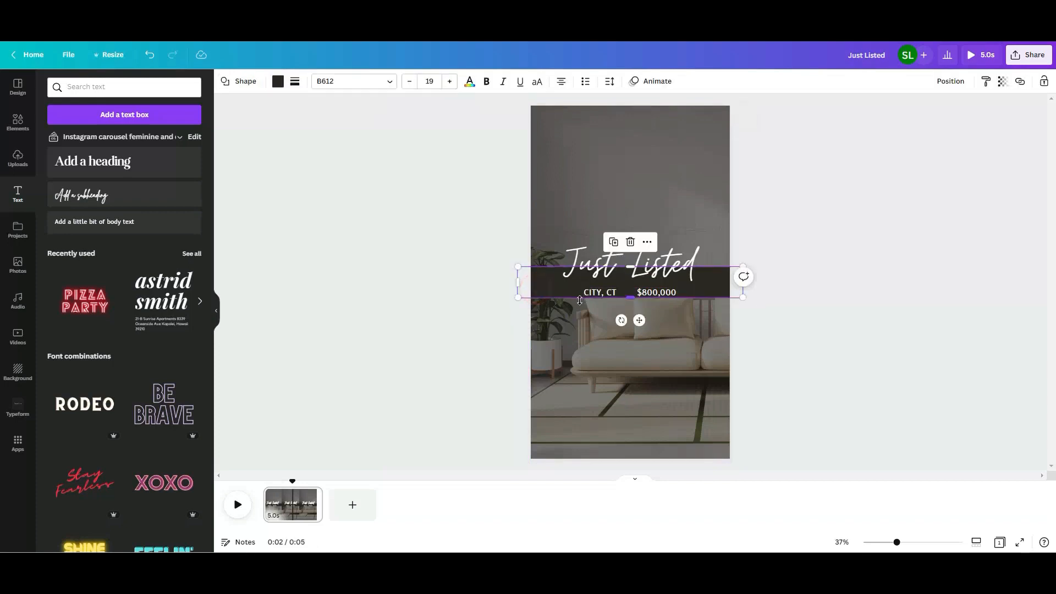
click(621, 267)
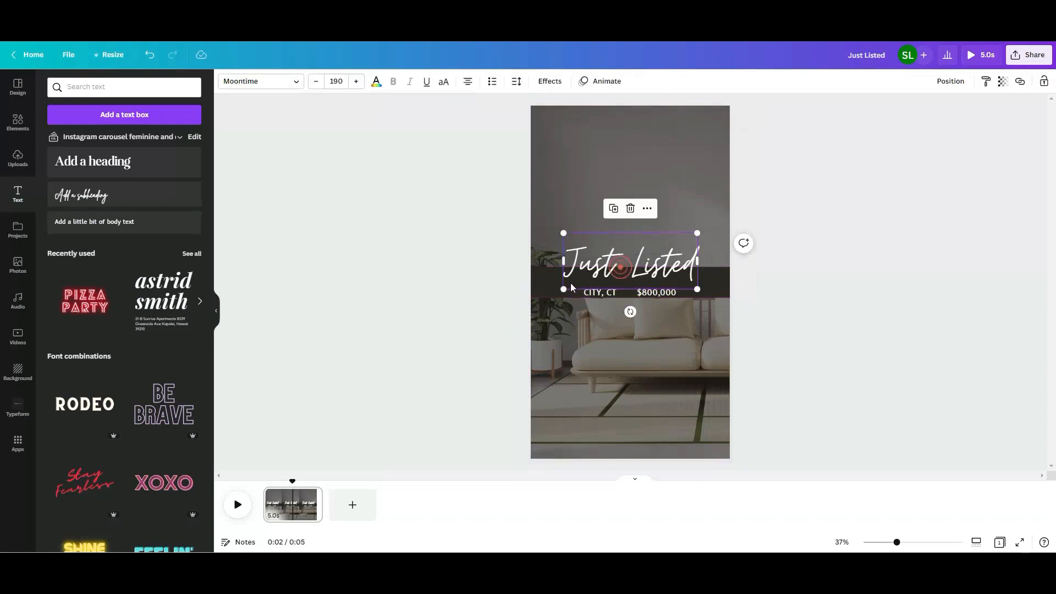
drag(559, 287, 554, 289)
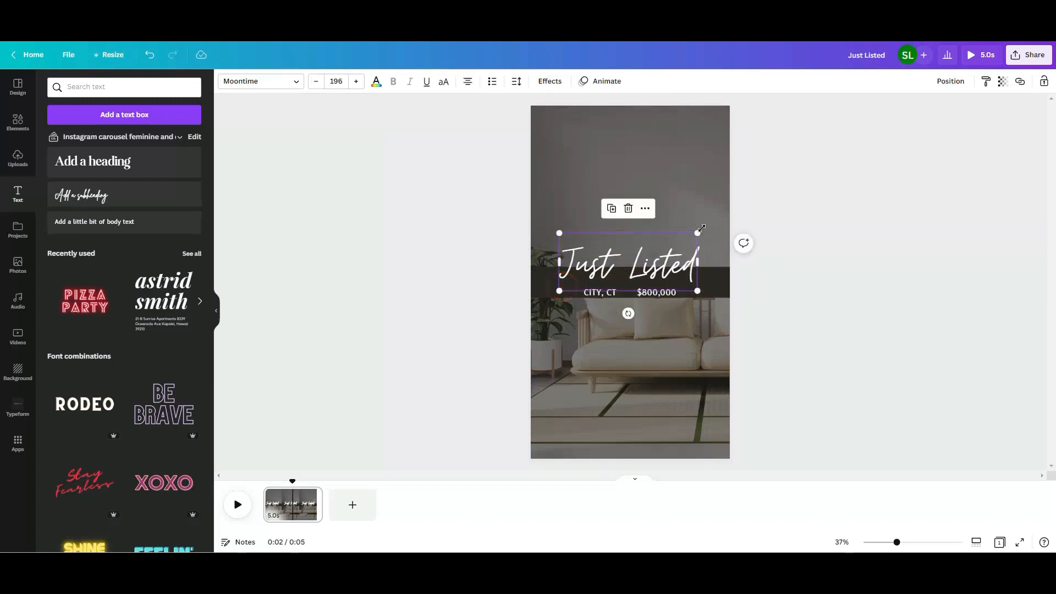
drag(698, 228, 836, 299)
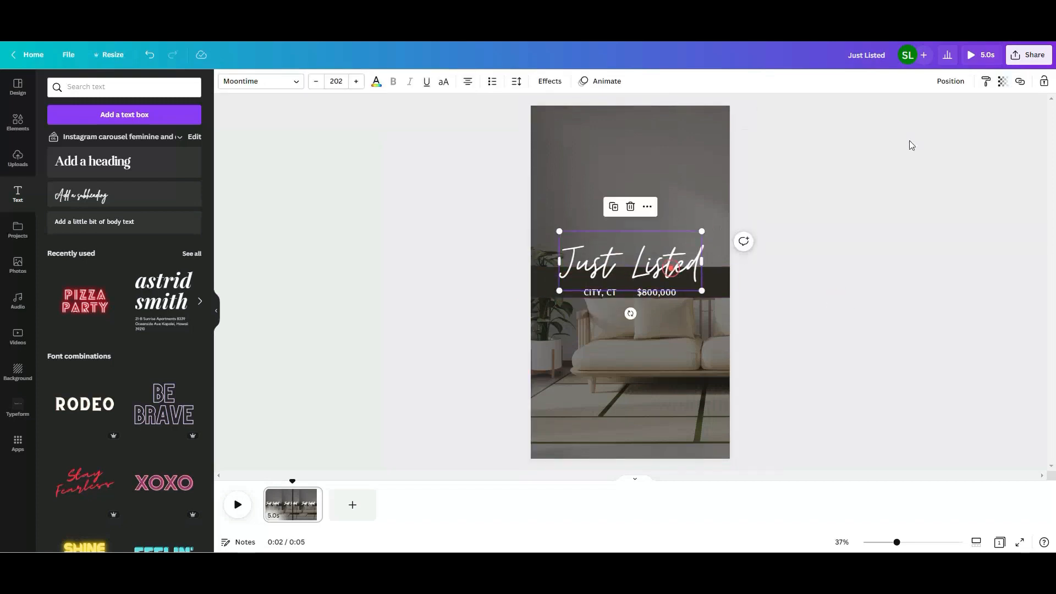
click(941, 82)
click(903, 188)
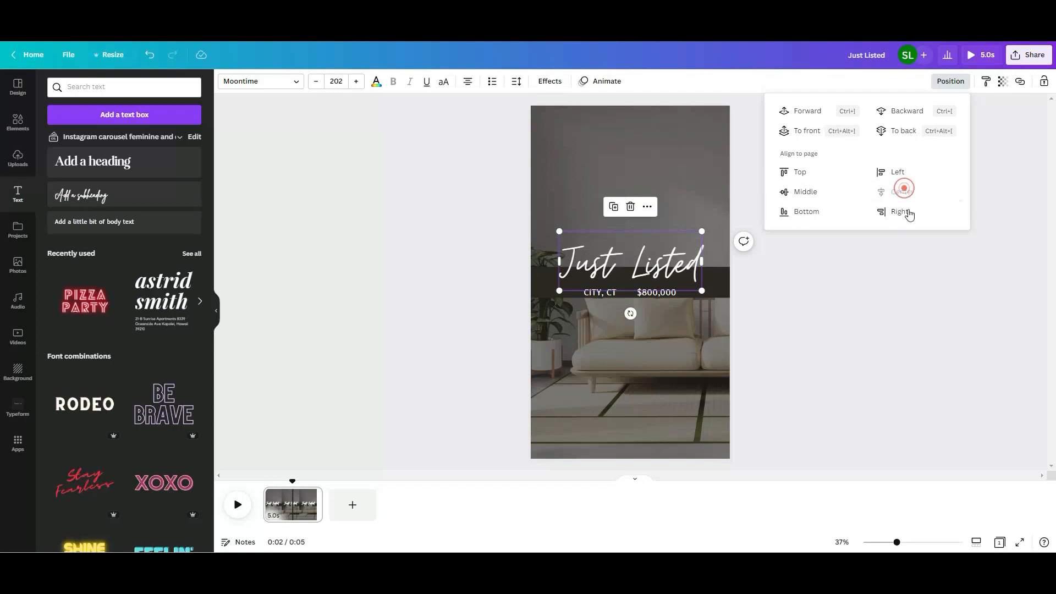
click(872, 276)
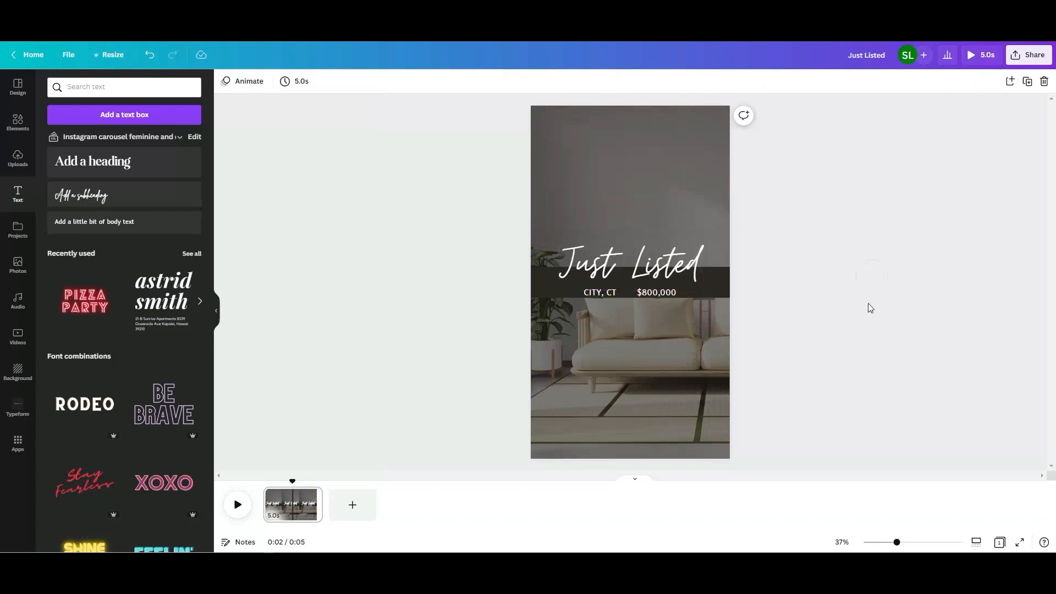
Play the page from its start to check the photo animation behind the text.
drag(292, 480, 263, 481)
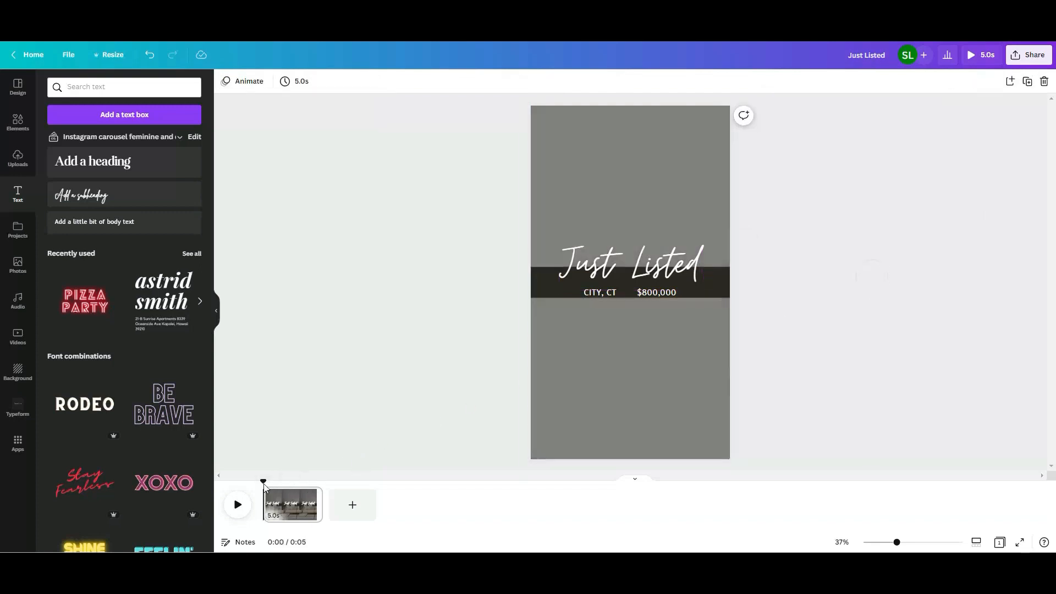
click(237, 506)
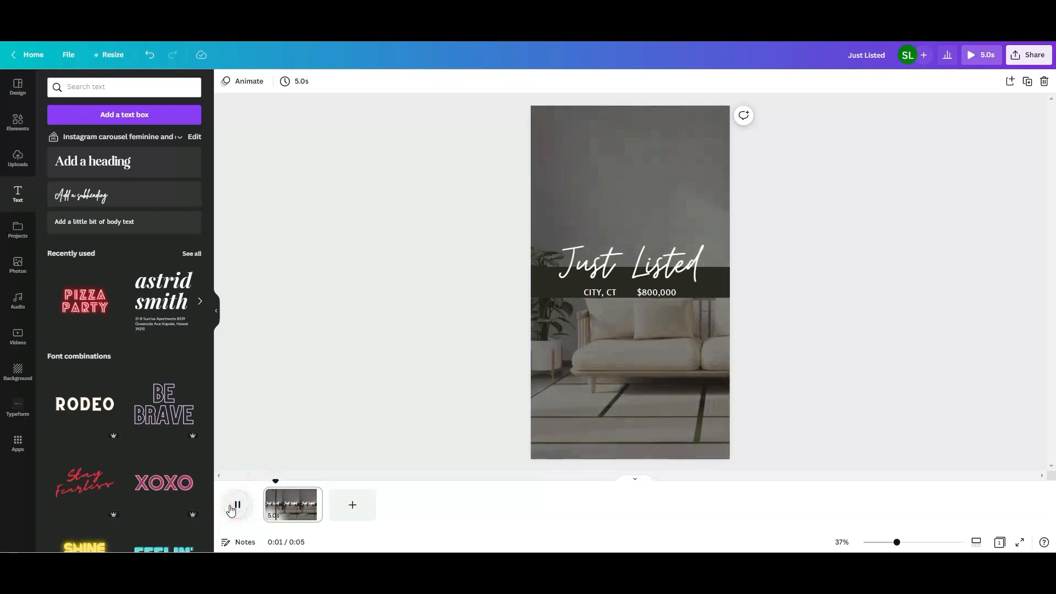
click(237, 503)
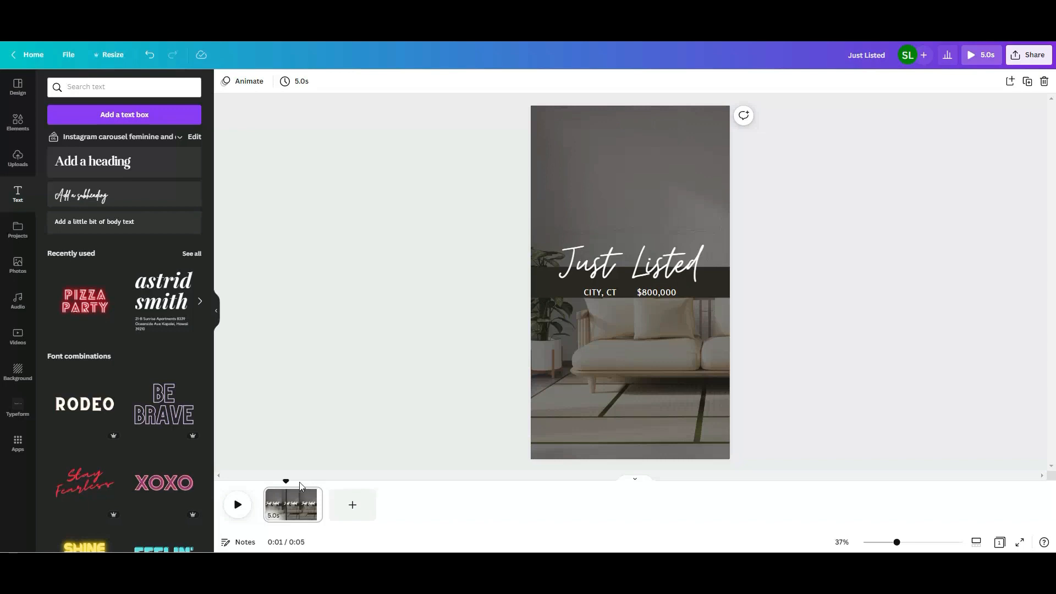
mouse_move(312, 499)
click(312, 497)
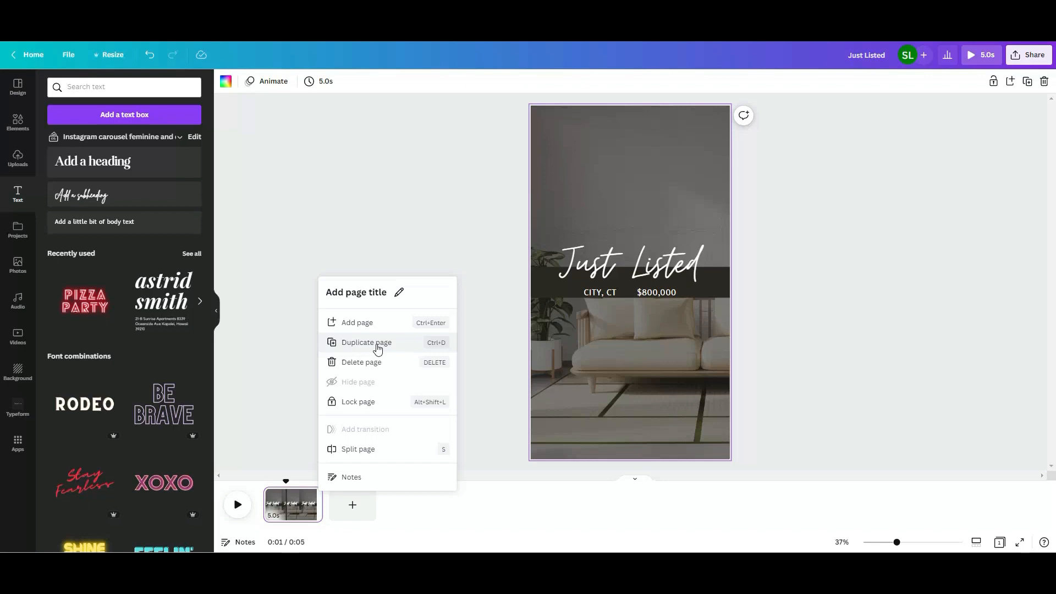
click(501, 362)
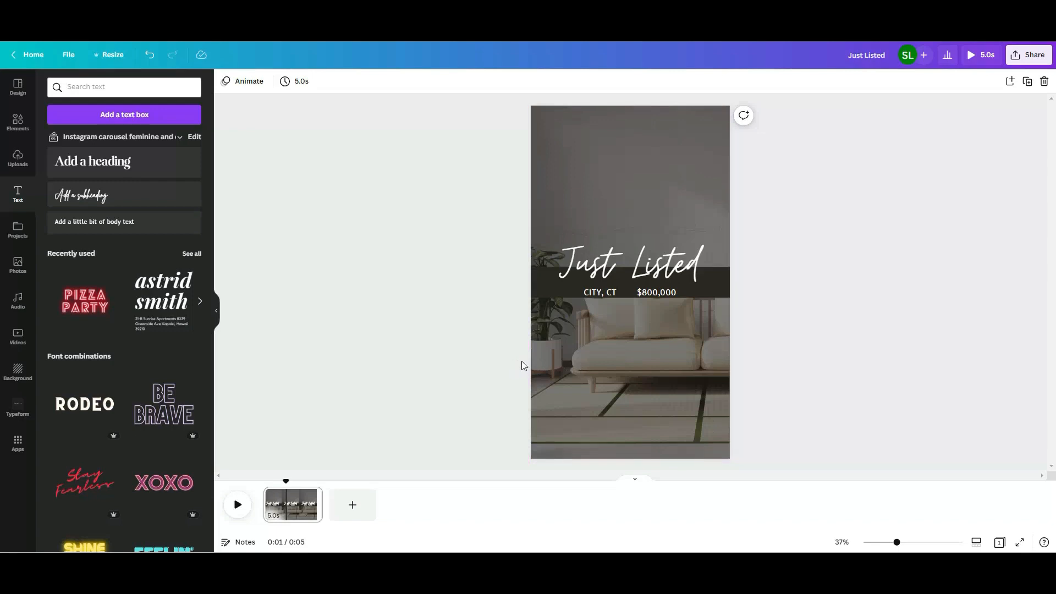
click(285, 481)
click(305, 459)
Set the first page's duration to 3.5 seconds.
click(299, 83)
click(379, 111)
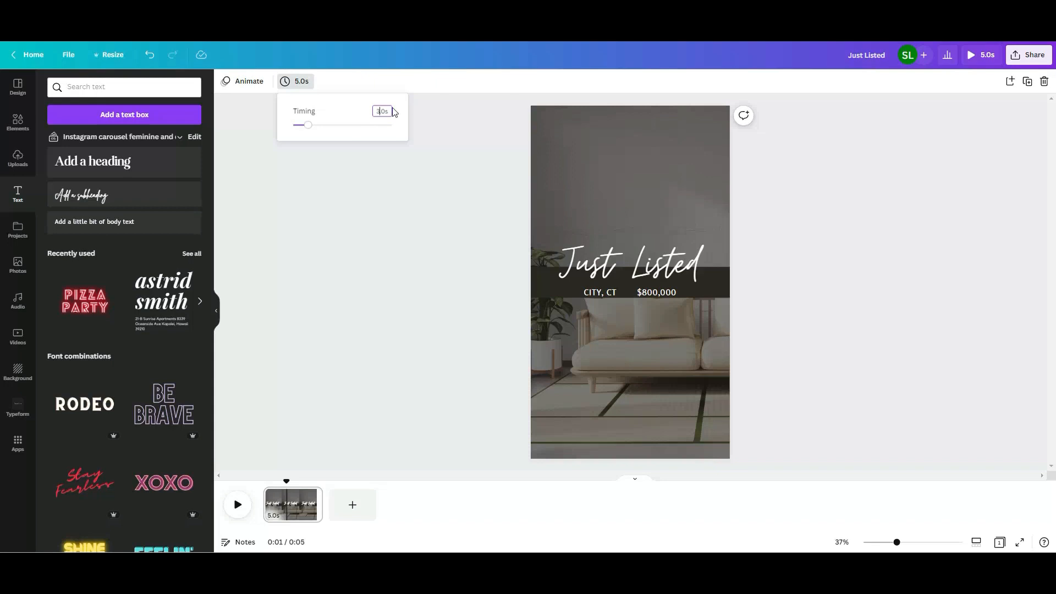
double_click(382, 110)
click(363, 103)
click(262, 434)
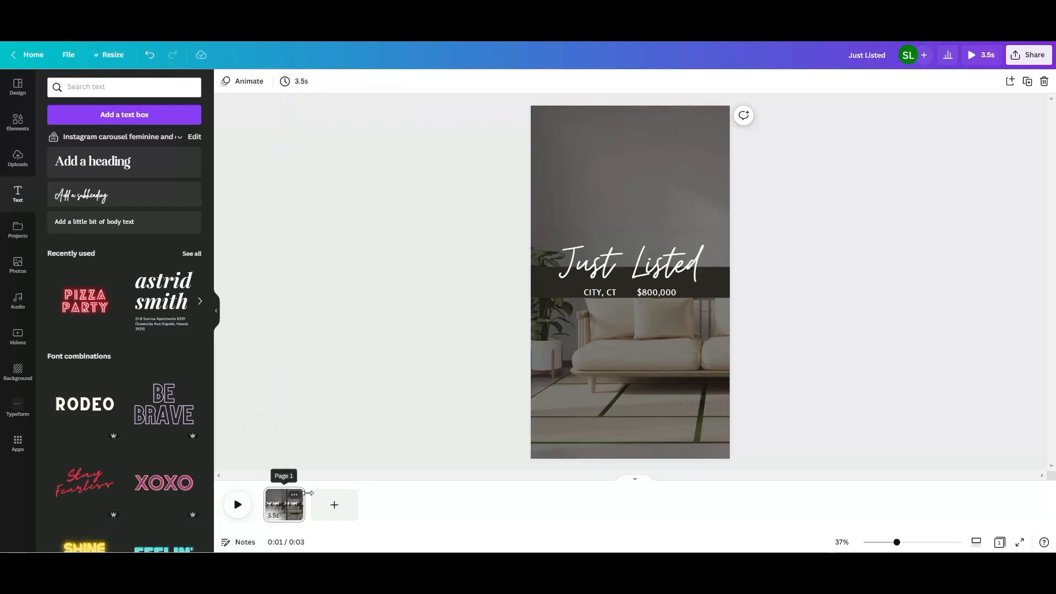
Add a blank second page and fill it with a single-photo grid.
click(334, 510)
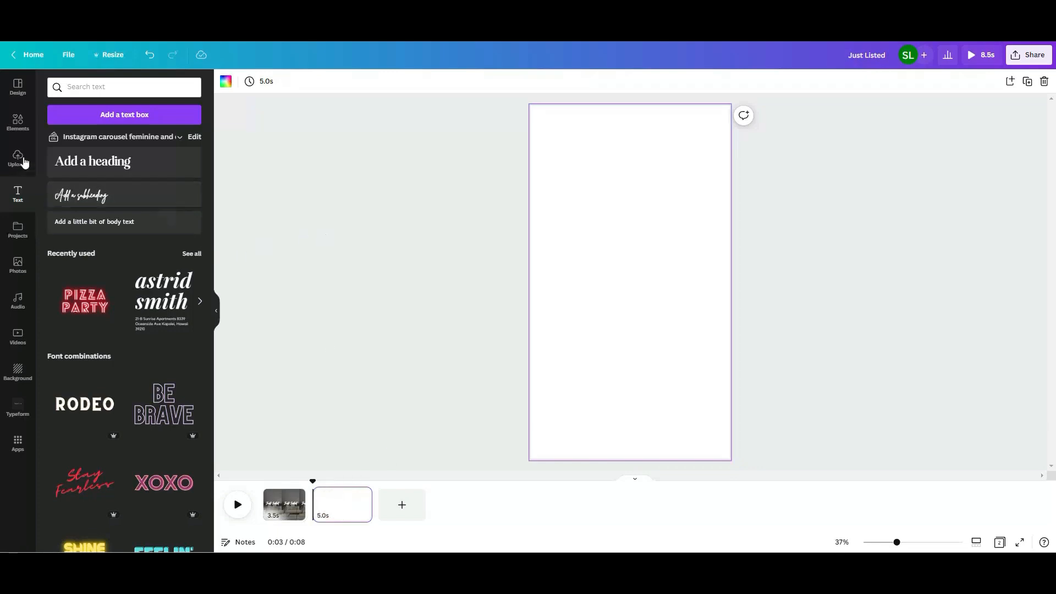
click(17, 123)
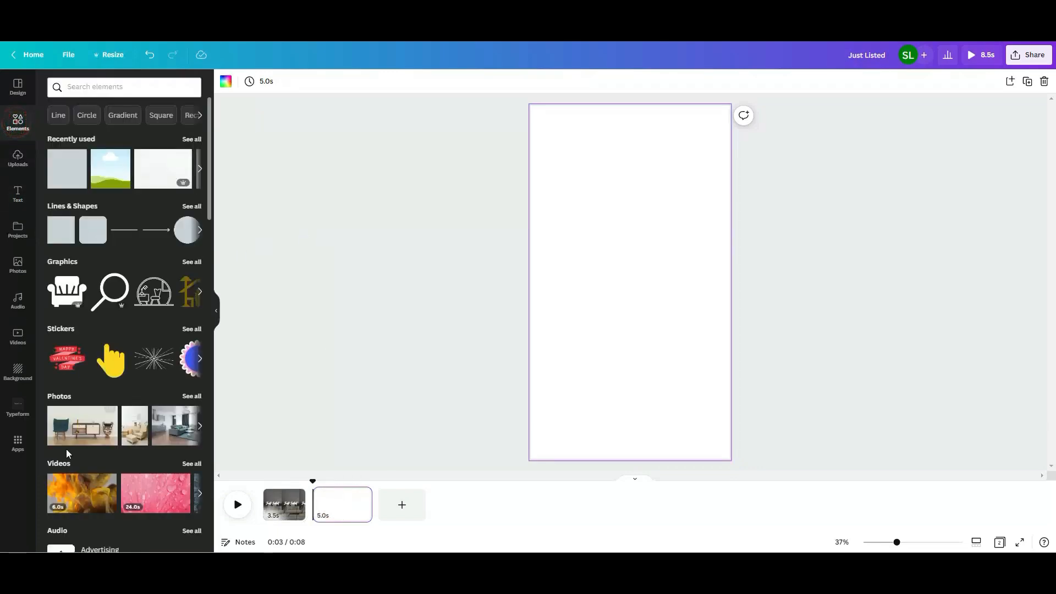
scroll(91, 207, down, 7)
scroll(91, 206, down, 4)
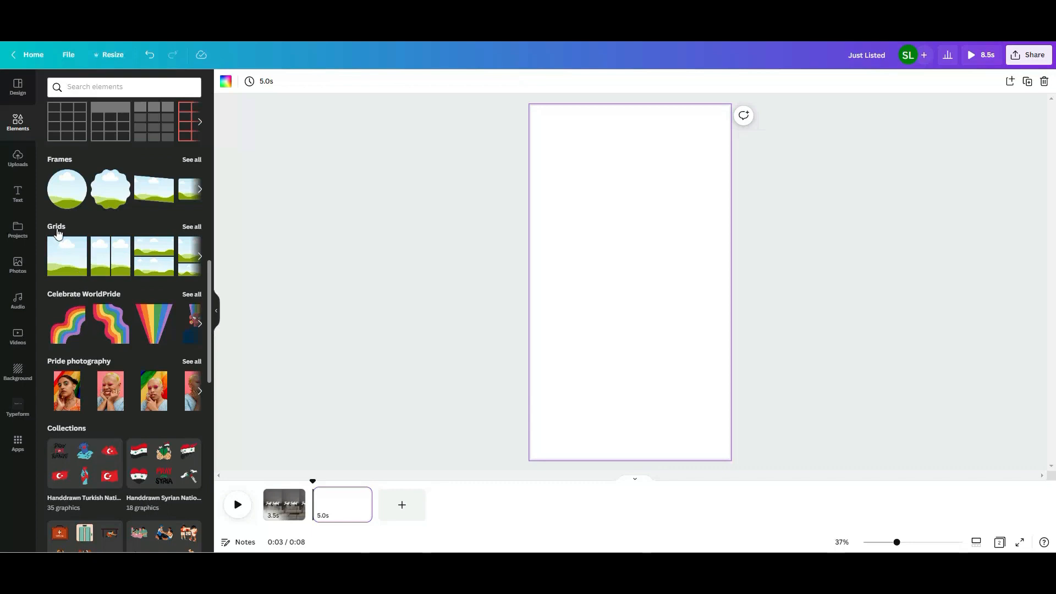
click(60, 242)
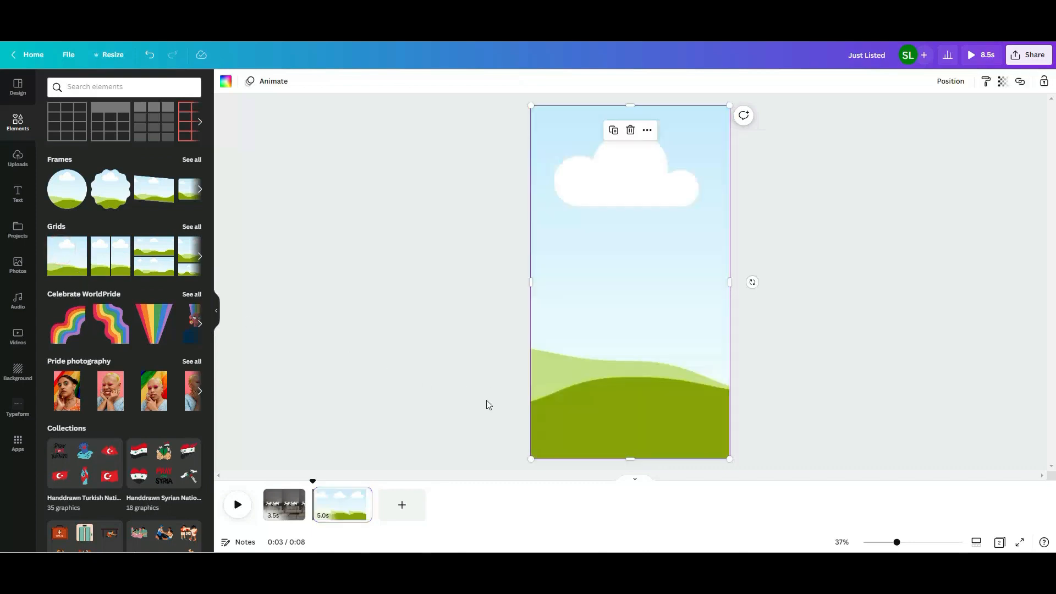
Shrink the grid from its lower edge so it covers only the upper half of the page.
drag(531, 458, 531, 273)
click(494, 300)
click(495, 300)
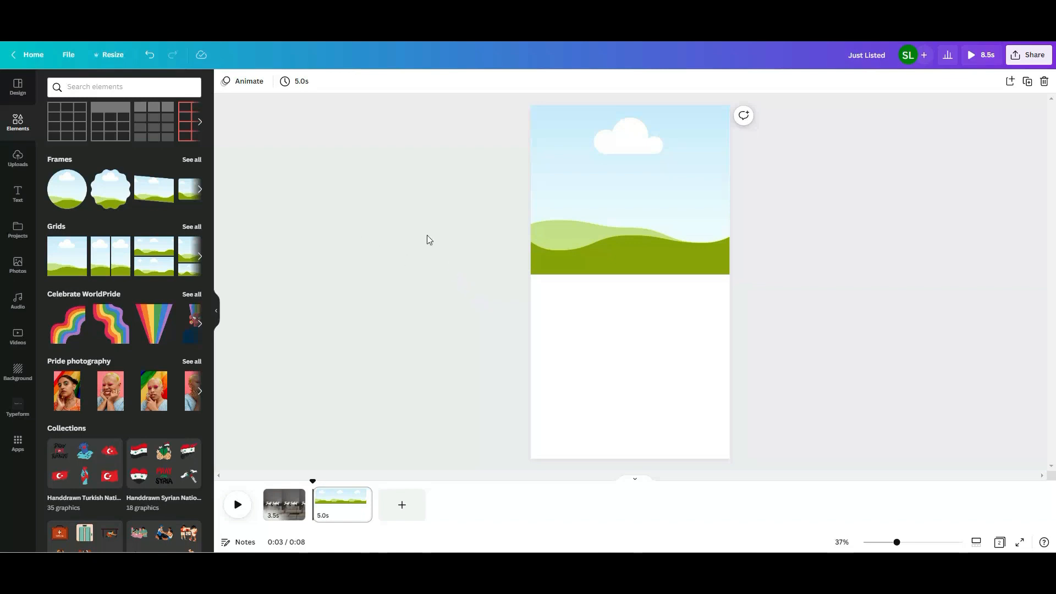
click(442, 226)
Add another single-photo grid and shrink it to the page's lower half, leaving a narrow white gap between the two grids.
click(55, 258)
drag(529, 105, 531, 278)
click(484, 290)
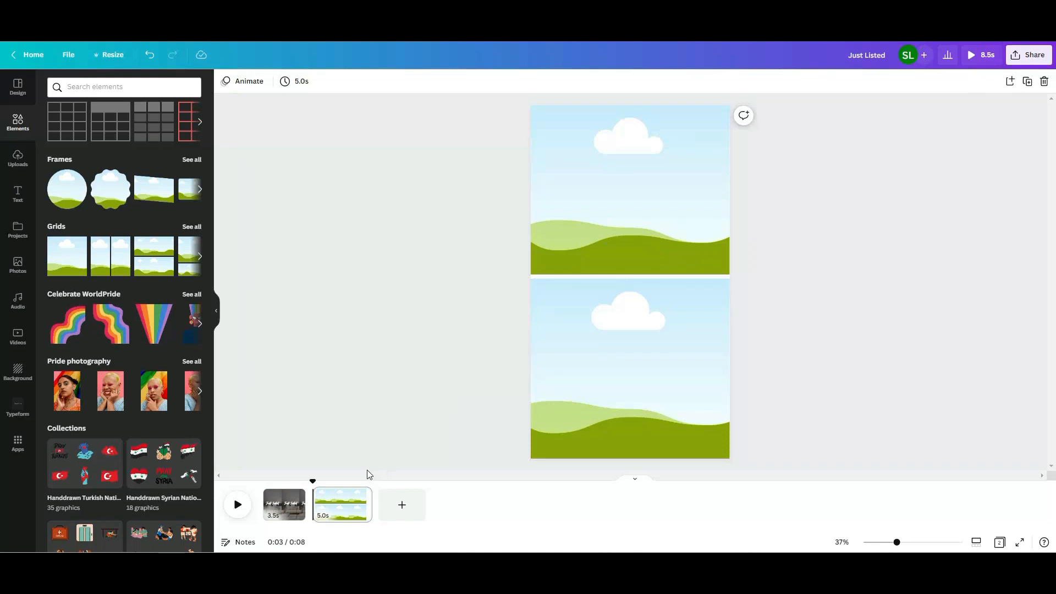
click(338, 515)
click(361, 496)
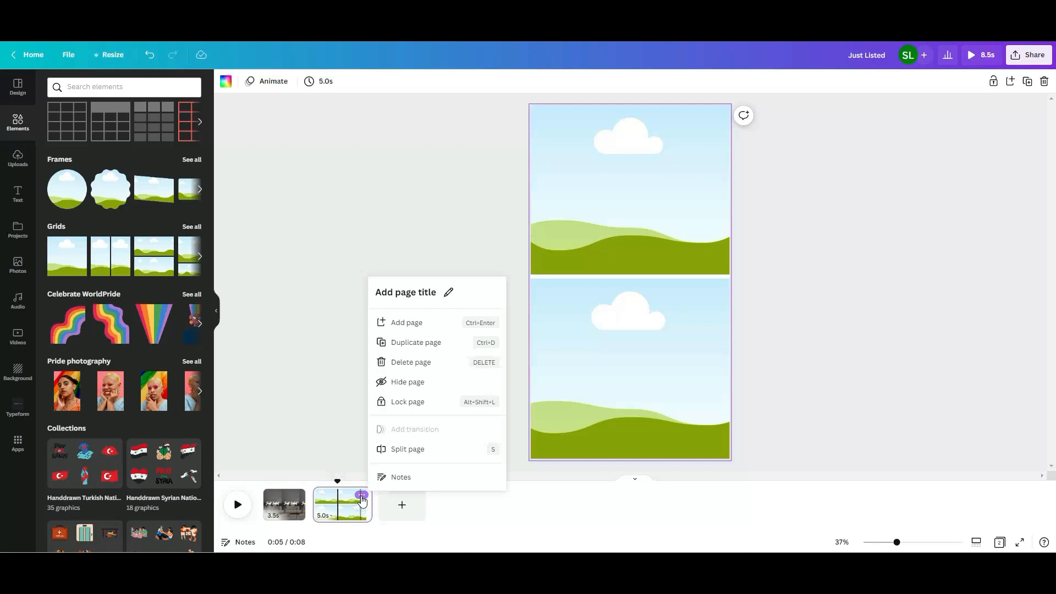
click(346, 363)
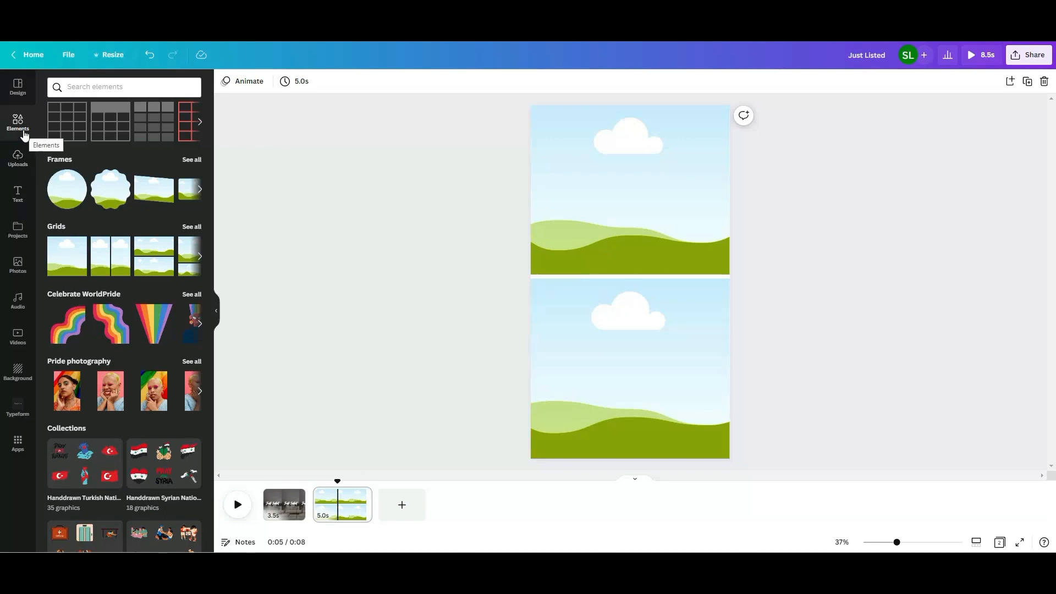
Search the elements for "banner", insert the plain ribbon graphic, slightly enlarge it and place it over the lower grid's left edge.
click(120, 86)
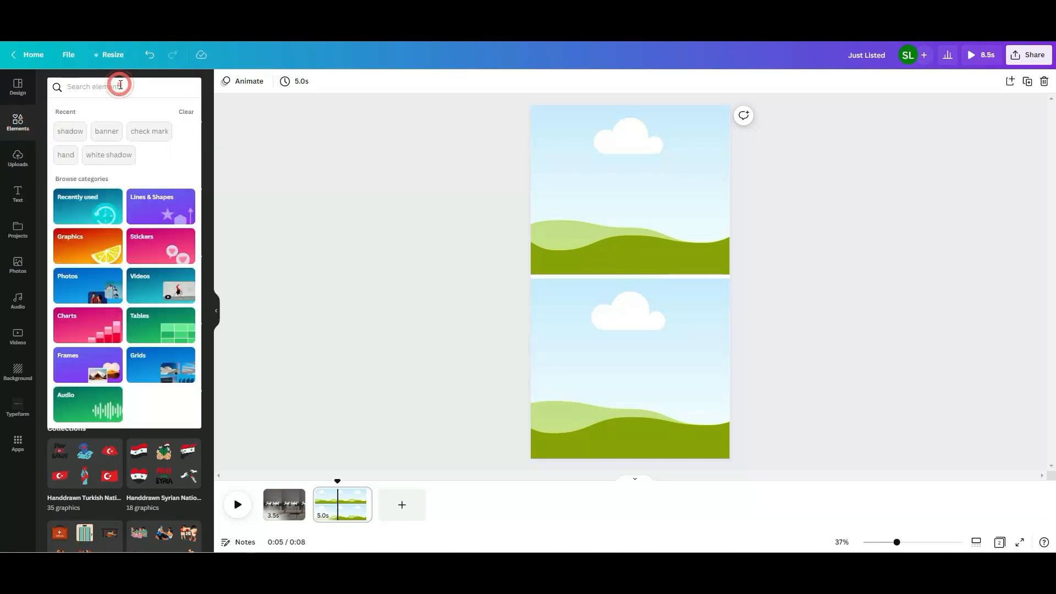
text(banner)
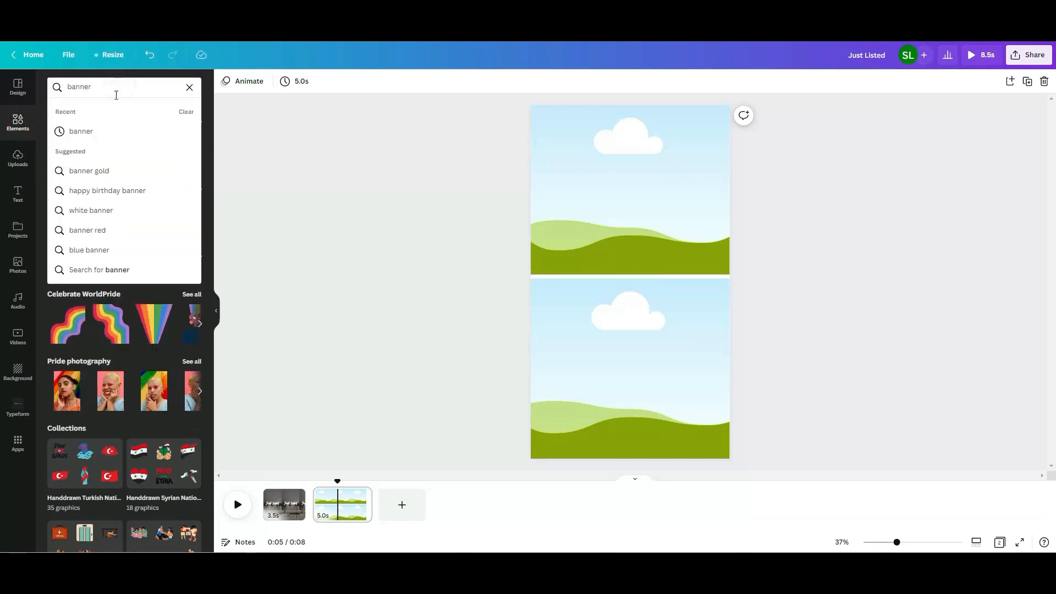
click(113, 130)
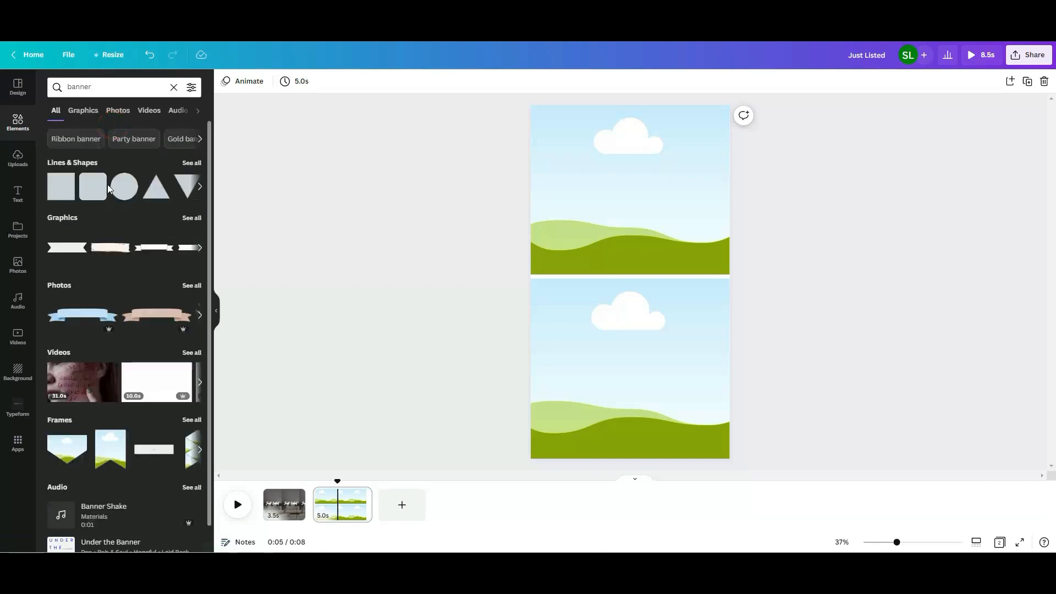
click(68, 254)
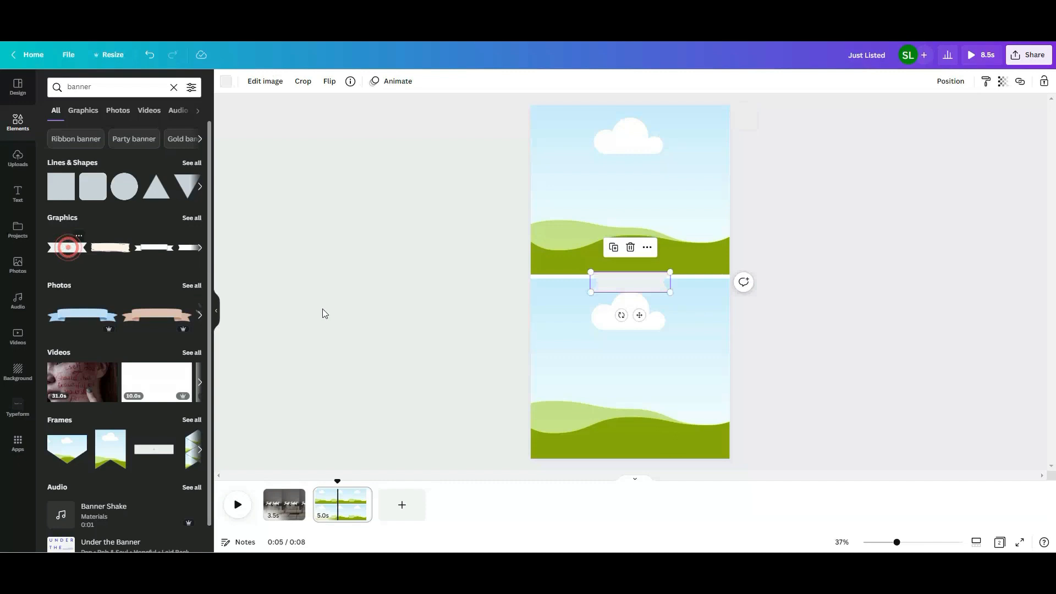
drag(624, 285, 608, 352)
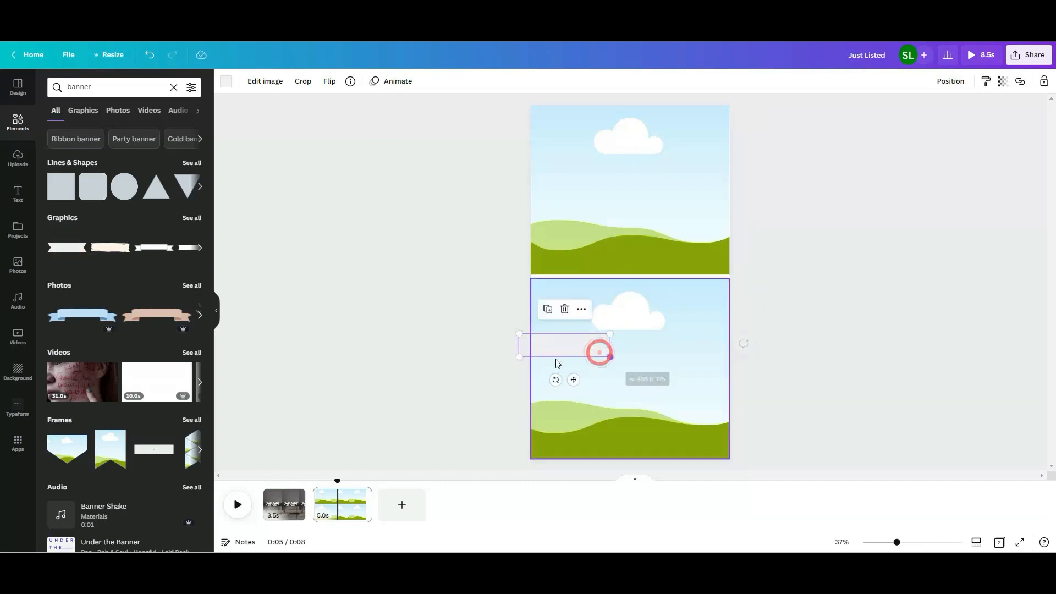
click(437, 348)
Recolor the banner with the near-black brand palette color and adjust its position so its left tail stays off the page.
click(568, 350)
click(226, 82)
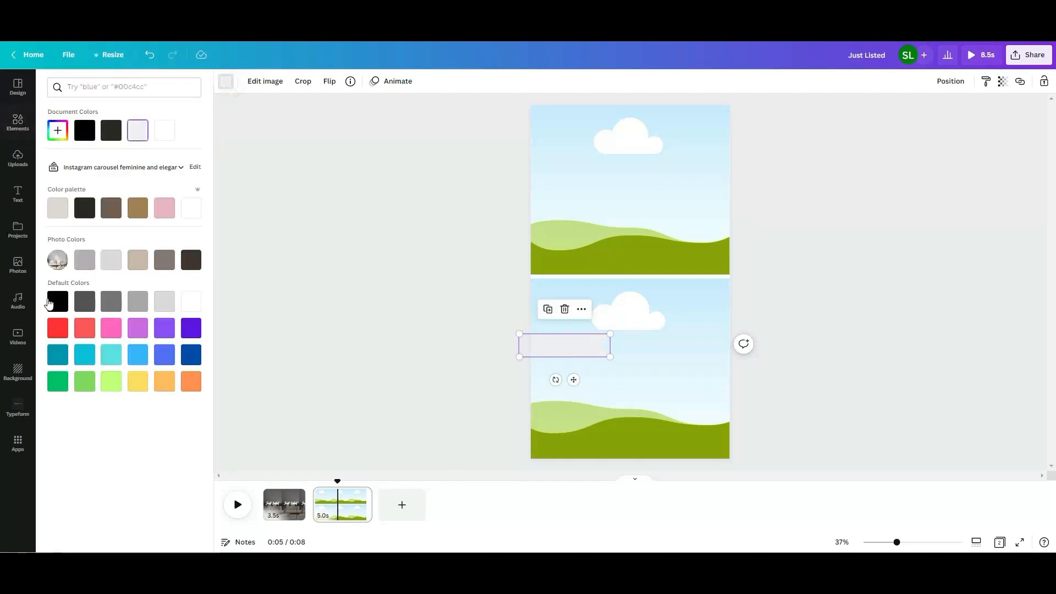
click(84, 208)
click(517, 379)
click(538, 349)
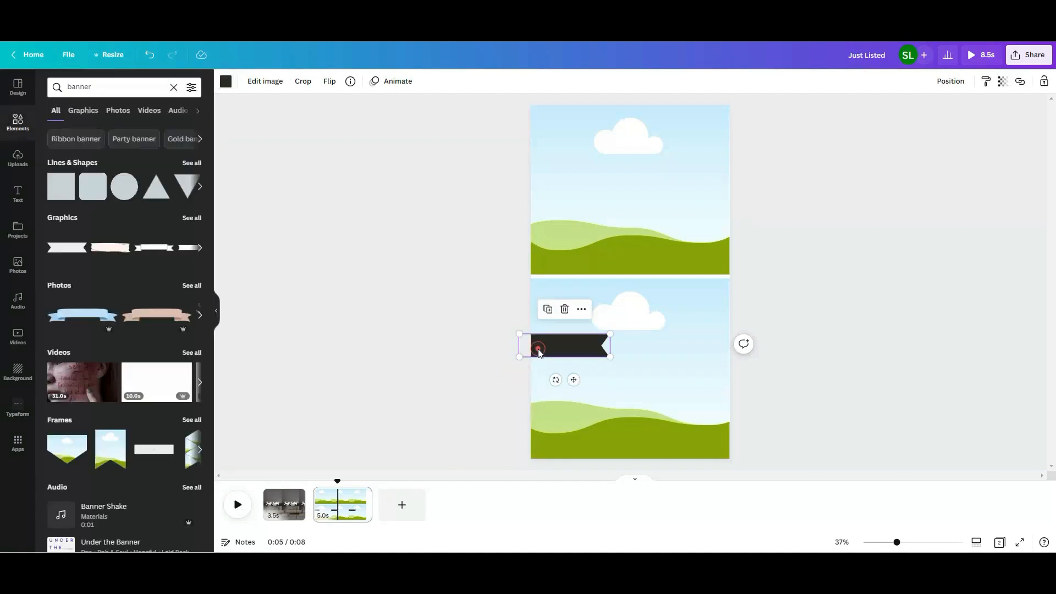
click(512, 351)
drag(569, 351, 570, 351)
click(474, 350)
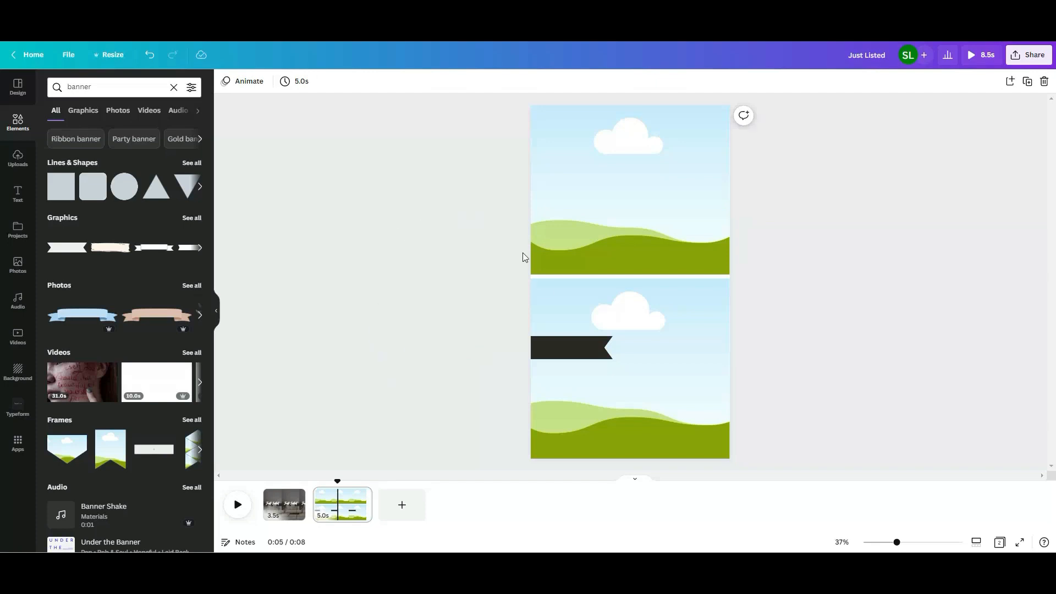
Select both photo grids on the second page and apply the Pan element animation to them.
click(591, 142)
click(386, 176)
drag(465, 182, 559, 292)
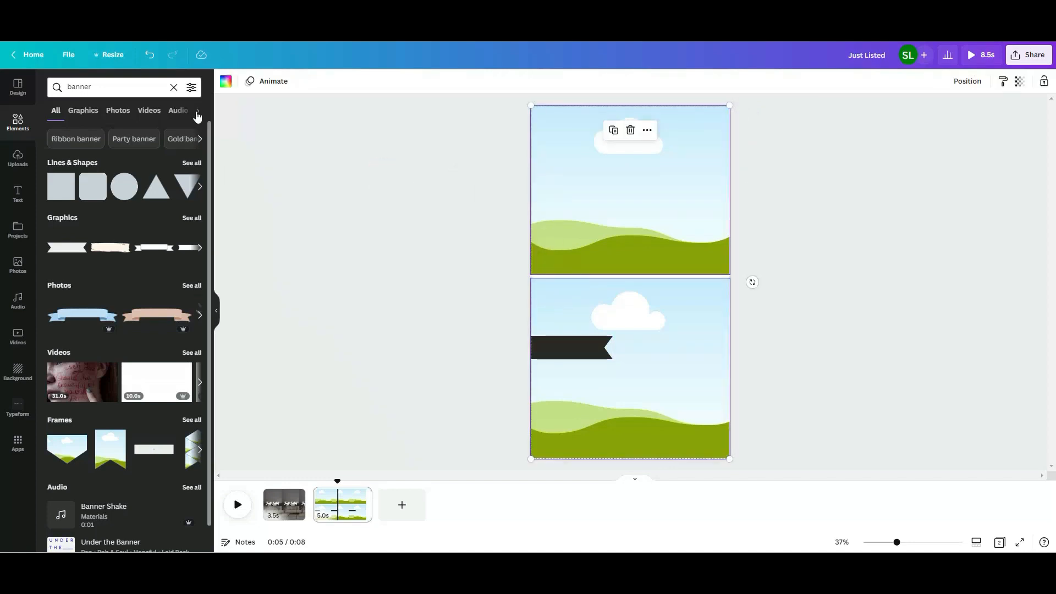
click(273, 82)
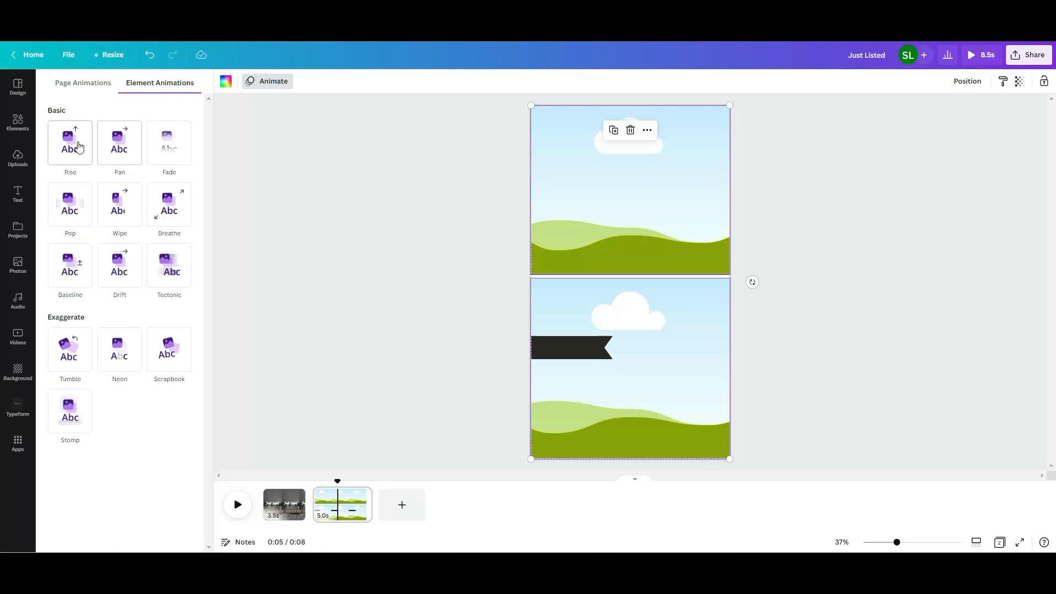
click(127, 147)
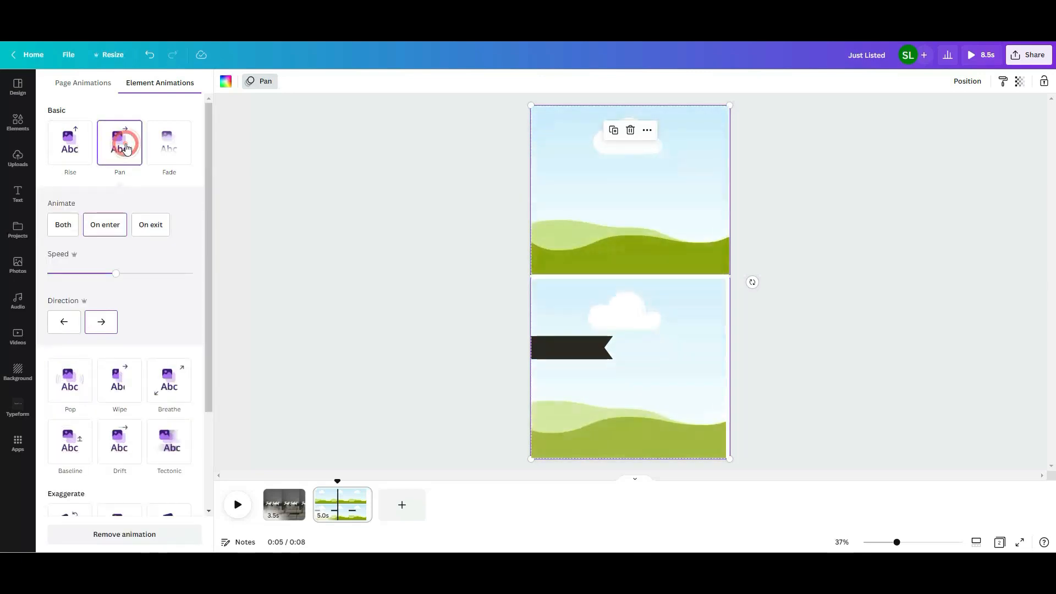
click(383, 344)
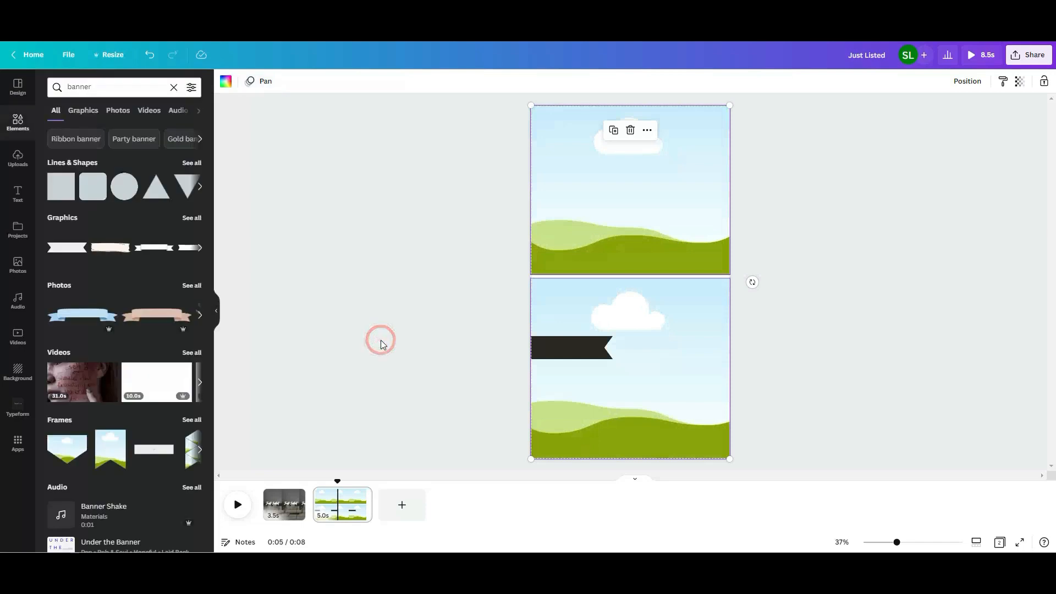
Set the second page's duration to 3.5 seconds and apply that timing to all pages.
click(341, 504)
click(320, 82)
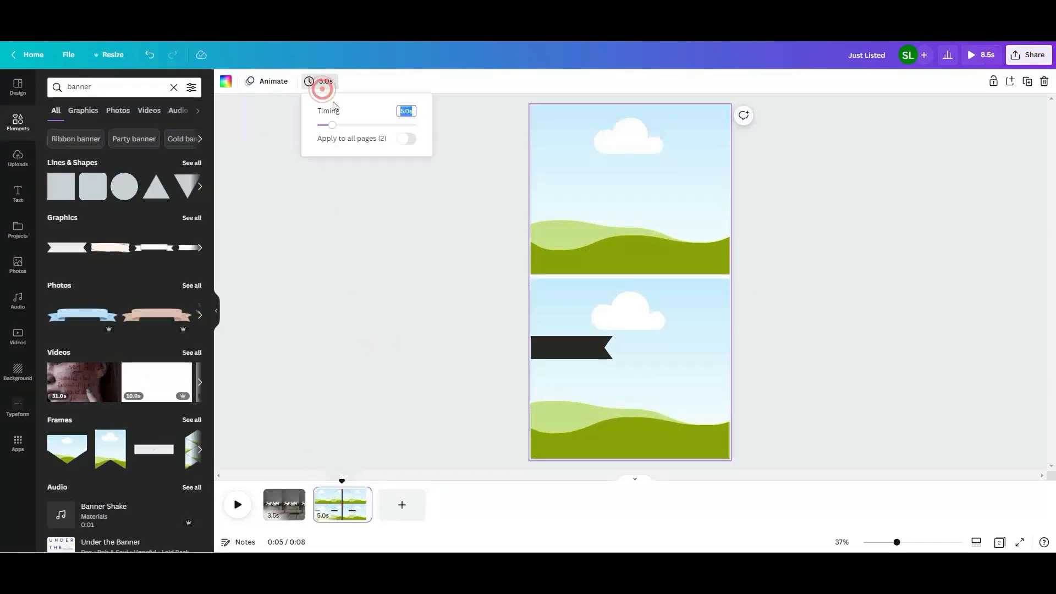
click(405, 109)
double_click(401, 109)
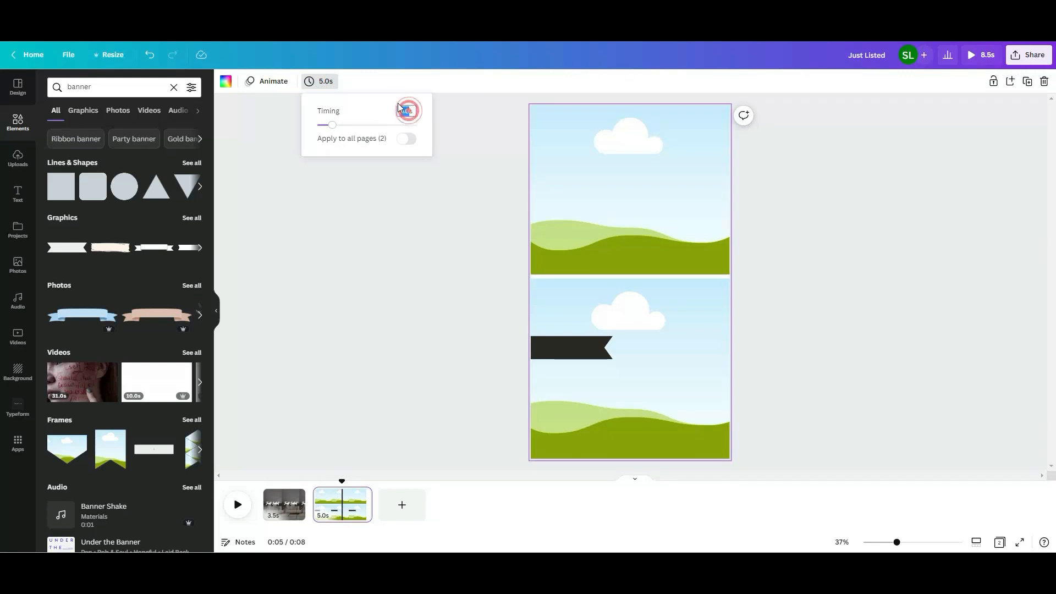
text(3.5)
click(376, 109)
click(414, 140)
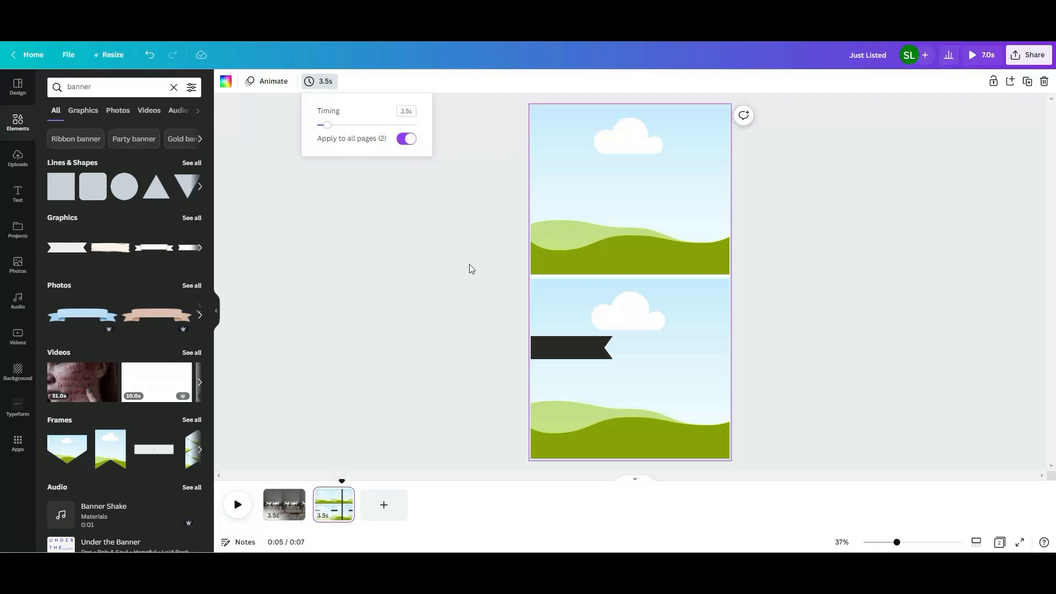
Stretch the upper grid slightly so its left edge extends just past the page edge.
click(550, 236)
drag(528, 272, 528, 273)
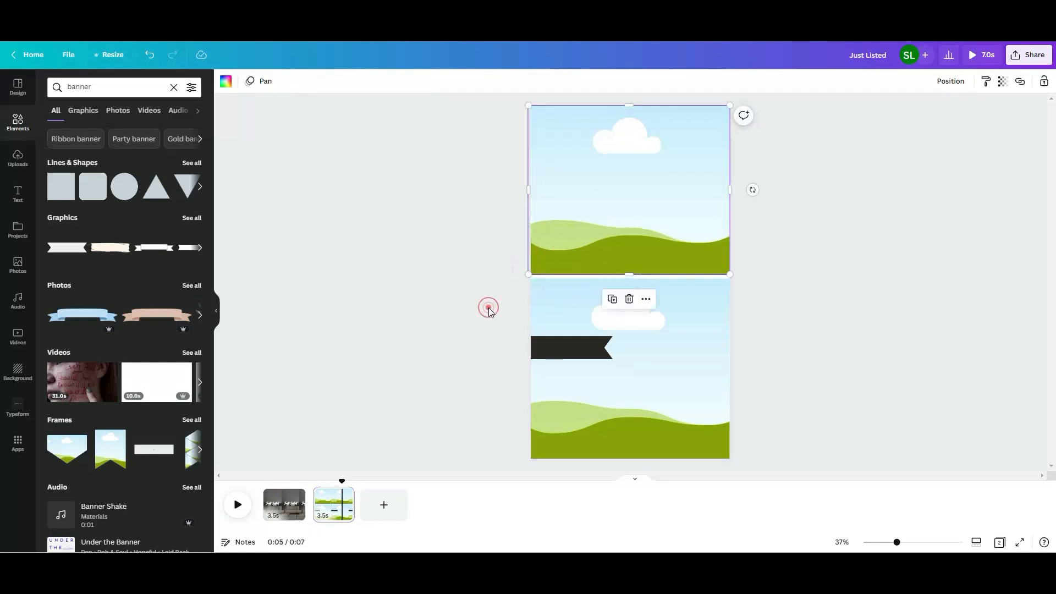
click(630, 411)
Duplicate the banner and photo-grid page three times to make four identical grid pages.
mouse_move(343, 497)
click(344, 497)
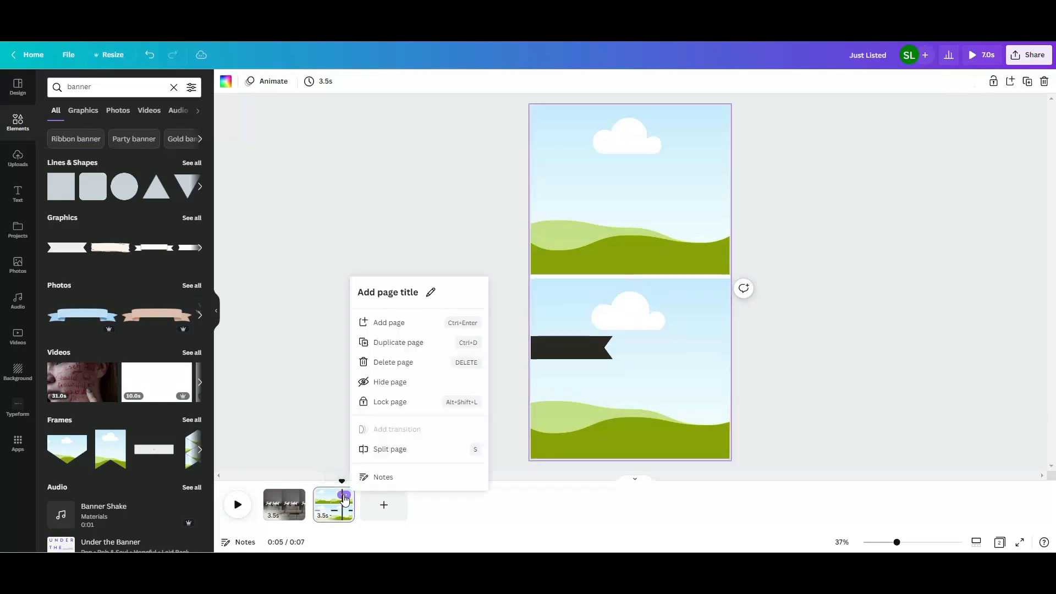
click(399, 346)
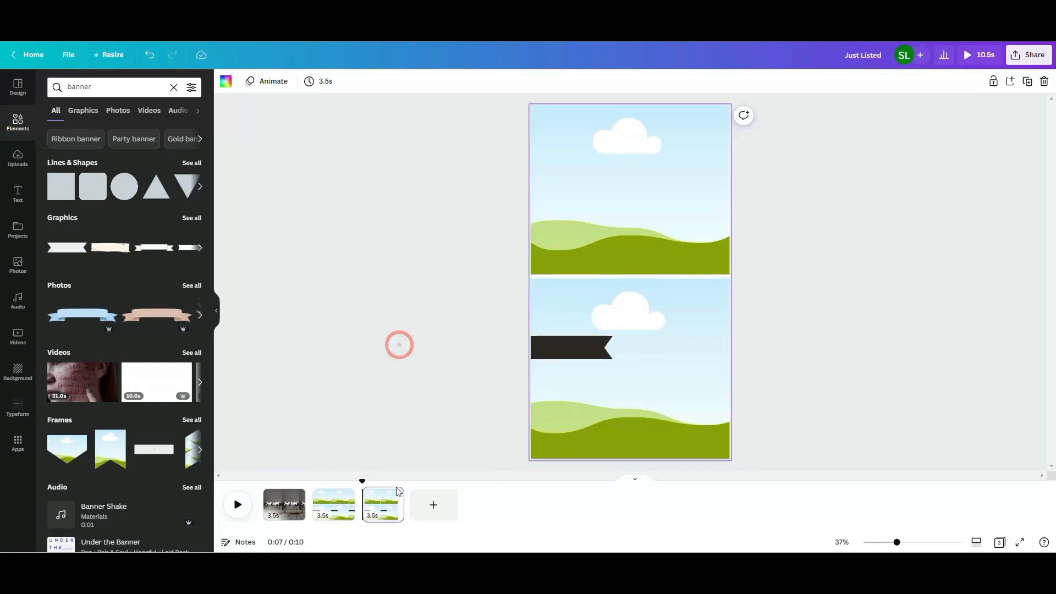
click(393, 495)
click(441, 360)
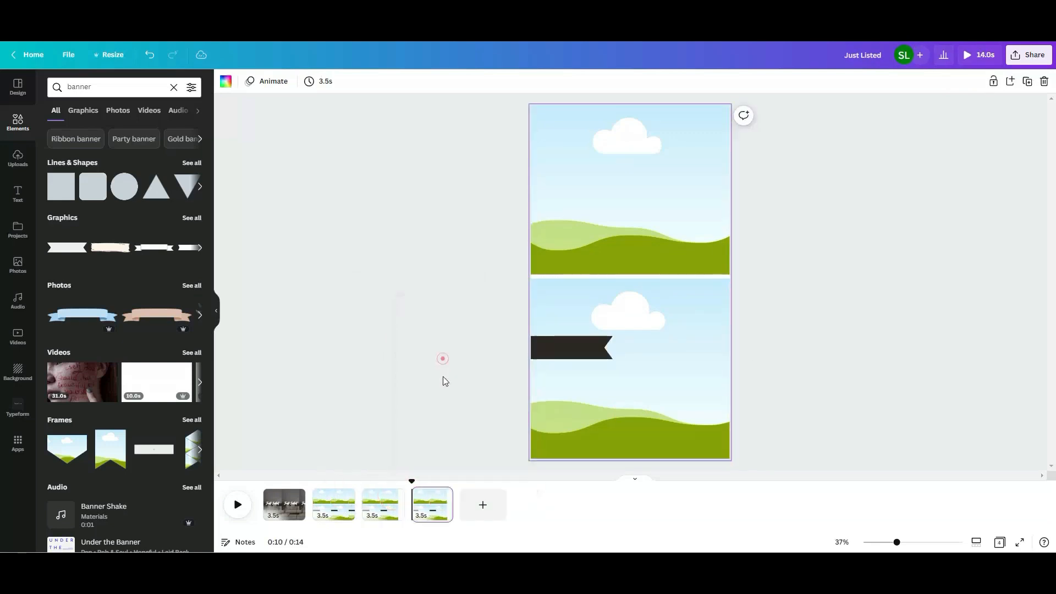
click(443, 493)
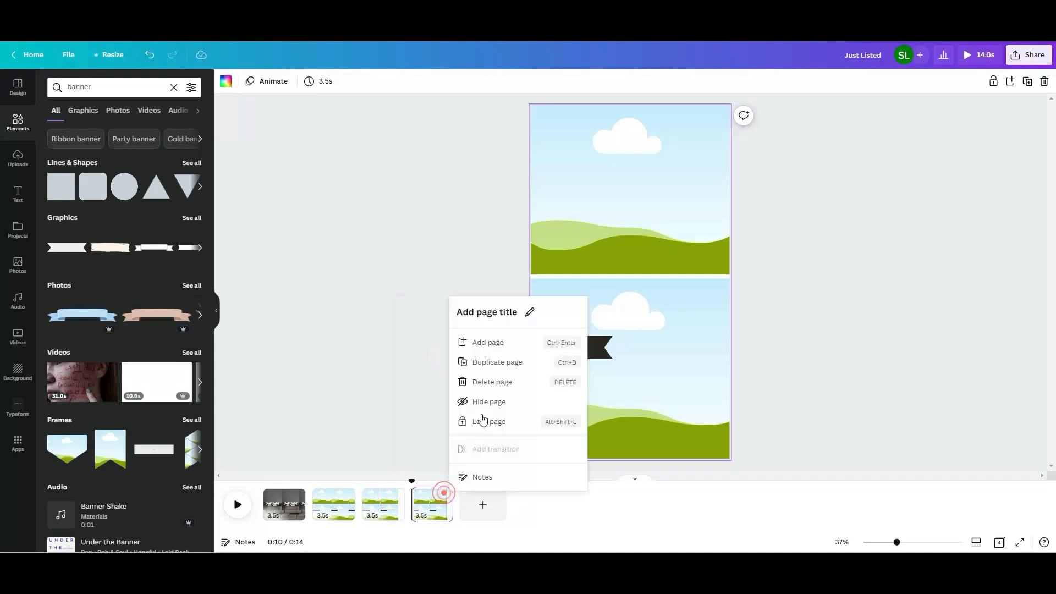
click(488, 362)
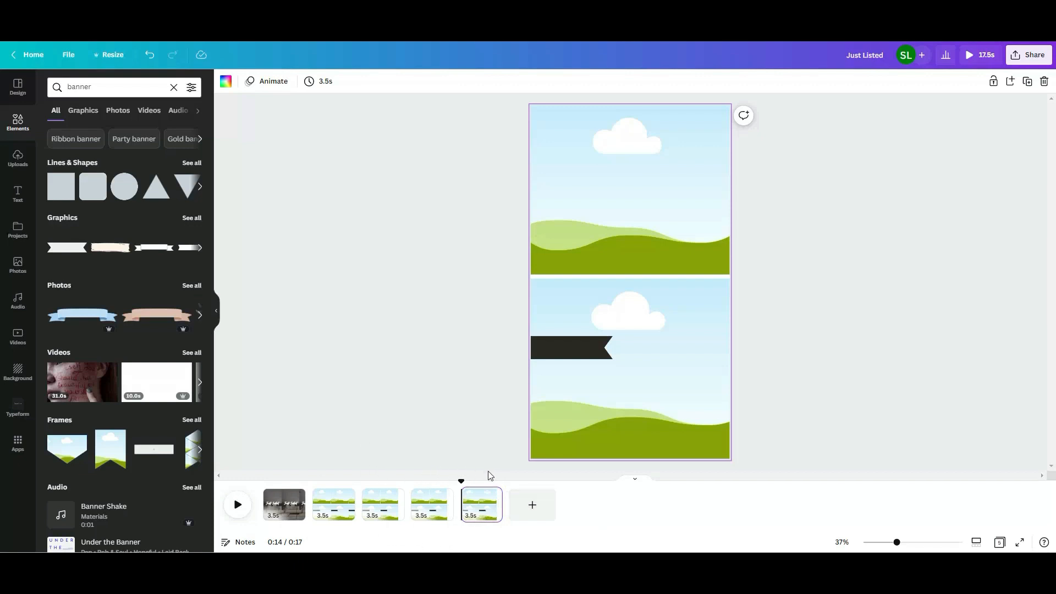
mouse_move(483, 510)
click(491, 495)
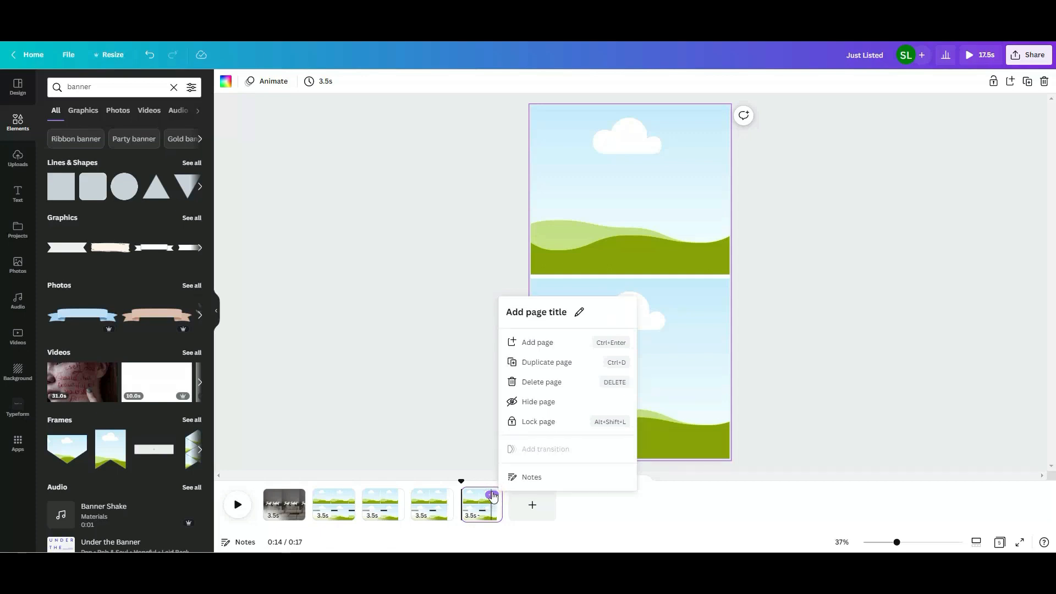
click(411, 430)
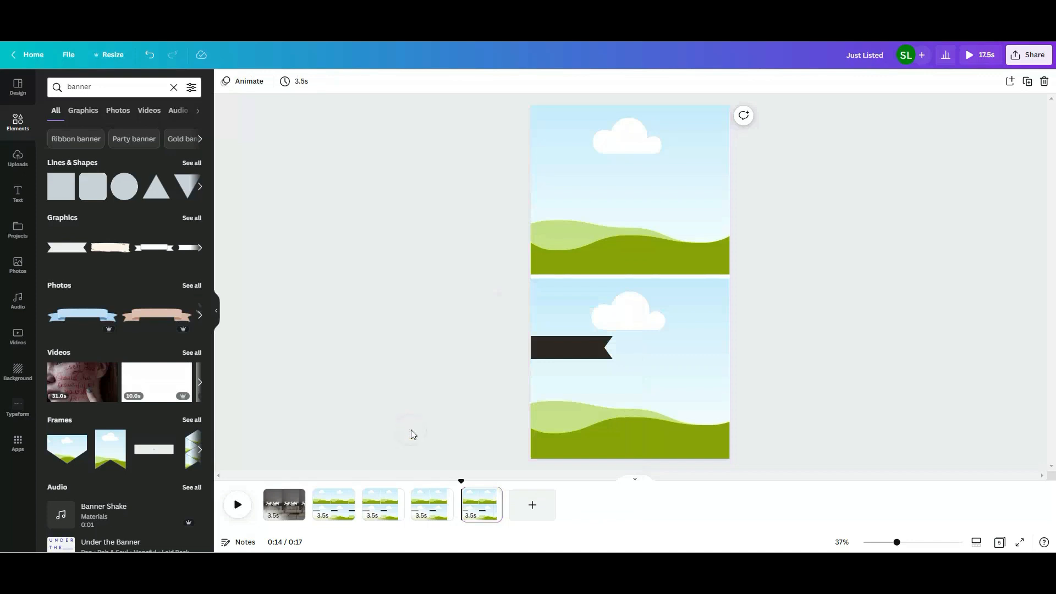
Fill the second page's upper grid with the cream-sofa living room photo, framed on its window and sofa side.
click(332, 484)
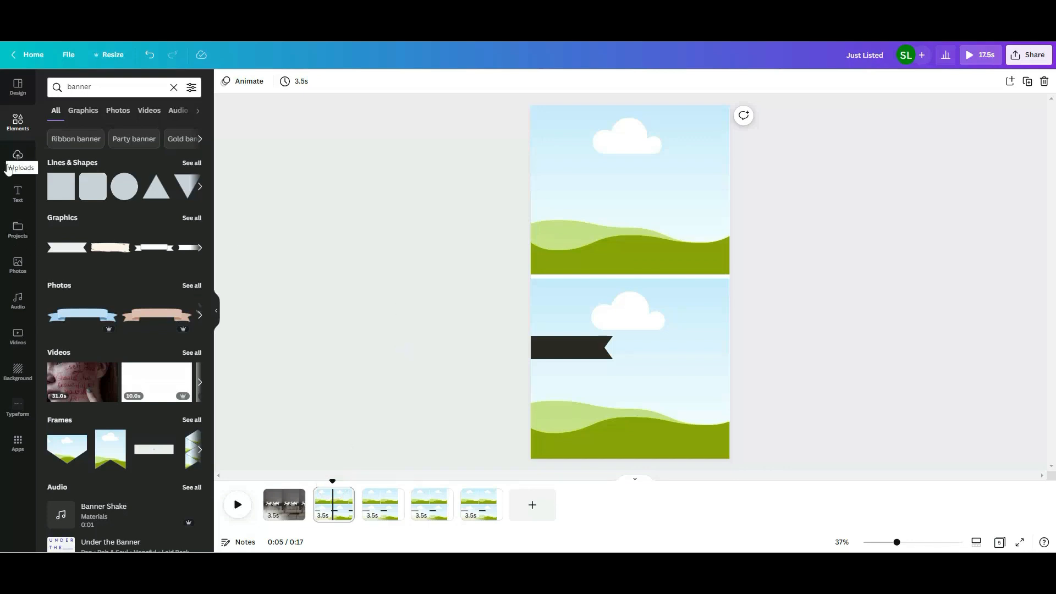
click(18, 265)
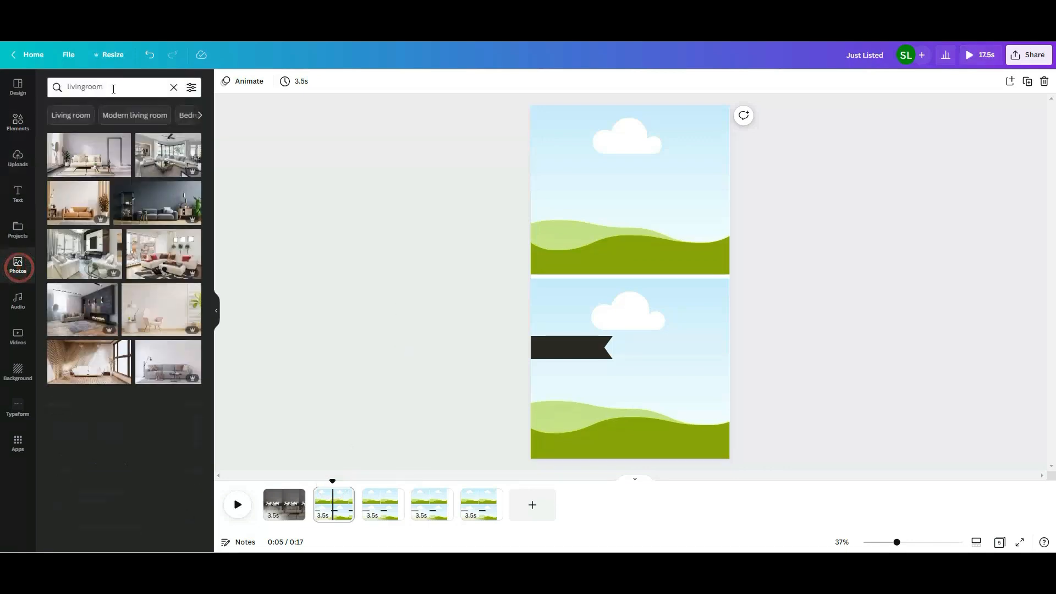
drag(80, 160, 660, 192)
double_click(569, 192)
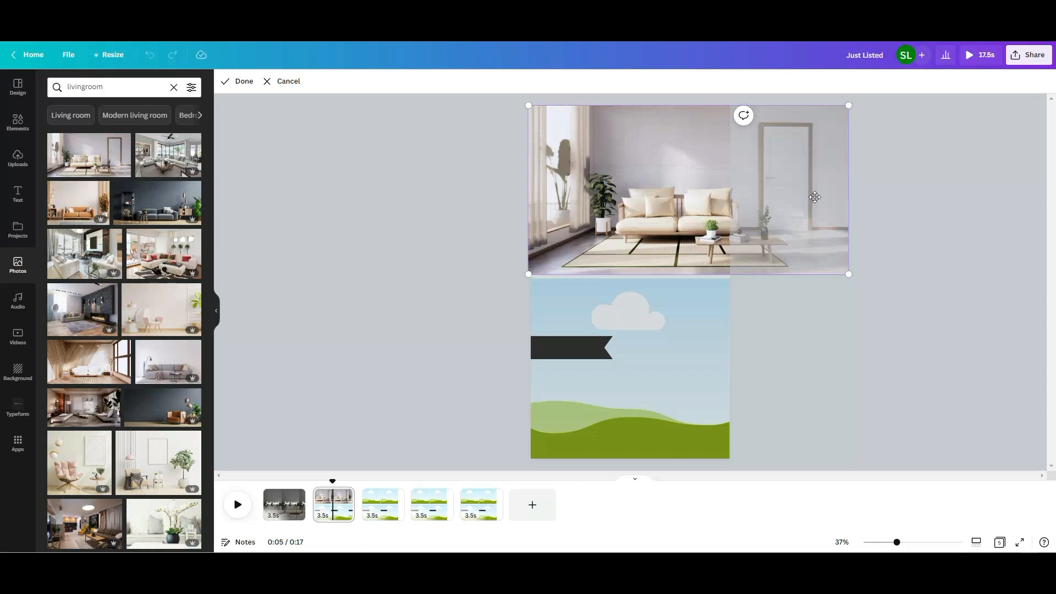
click(290, 256)
Fill the lower grid with the same living room photo and shift its crop to show the door side.
drag(77, 153, 553, 399)
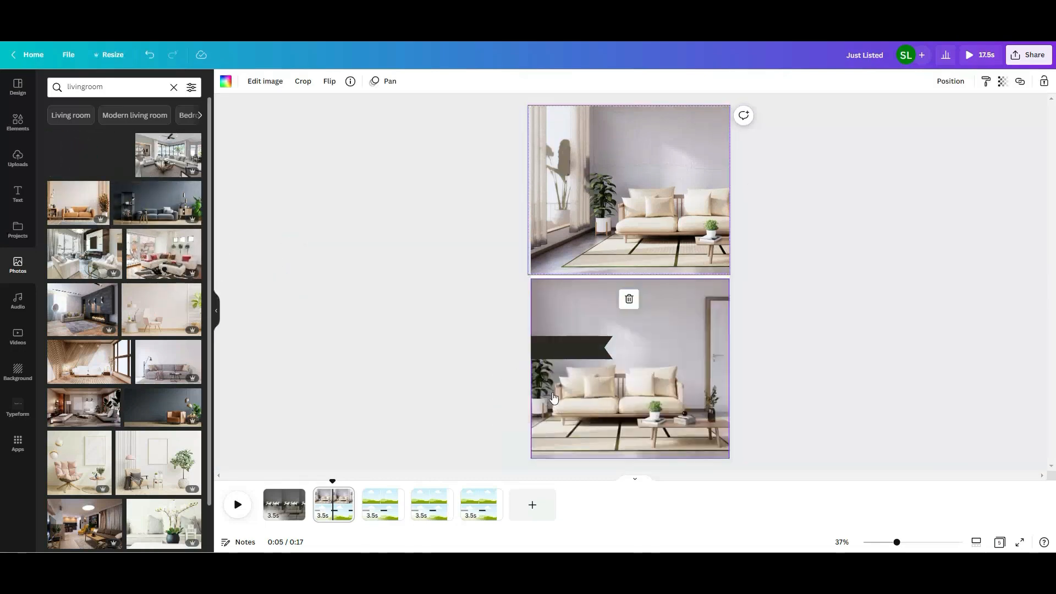
double_click(633, 396)
drag(632, 395, 340, 380)
click(340, 375)
click(341, 375)
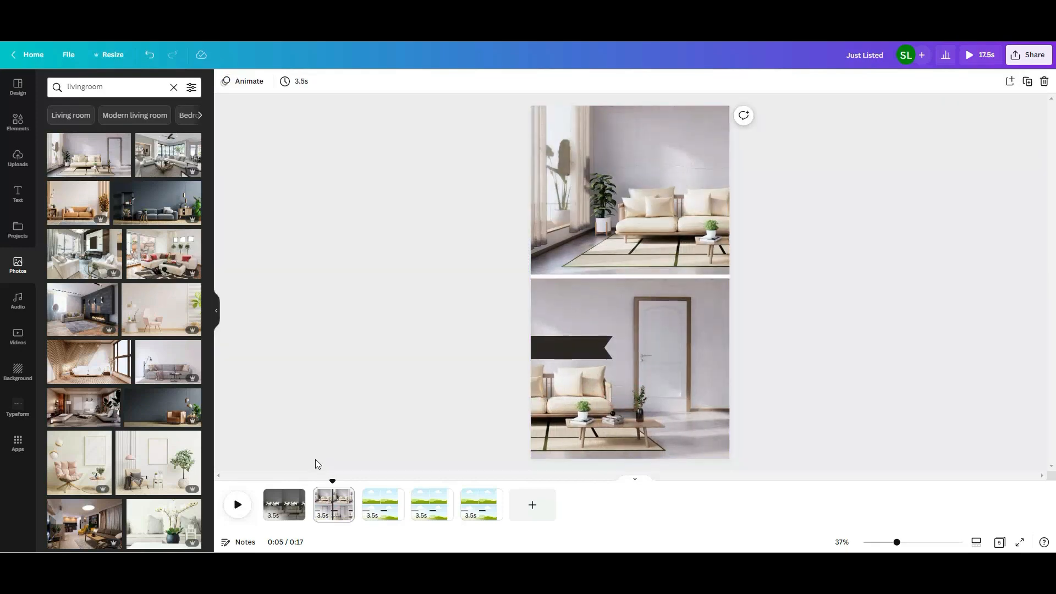
Play the video from the first page to preview the photo grids' Pan animation on the second page.
click(270, 486)
click(237, 503)
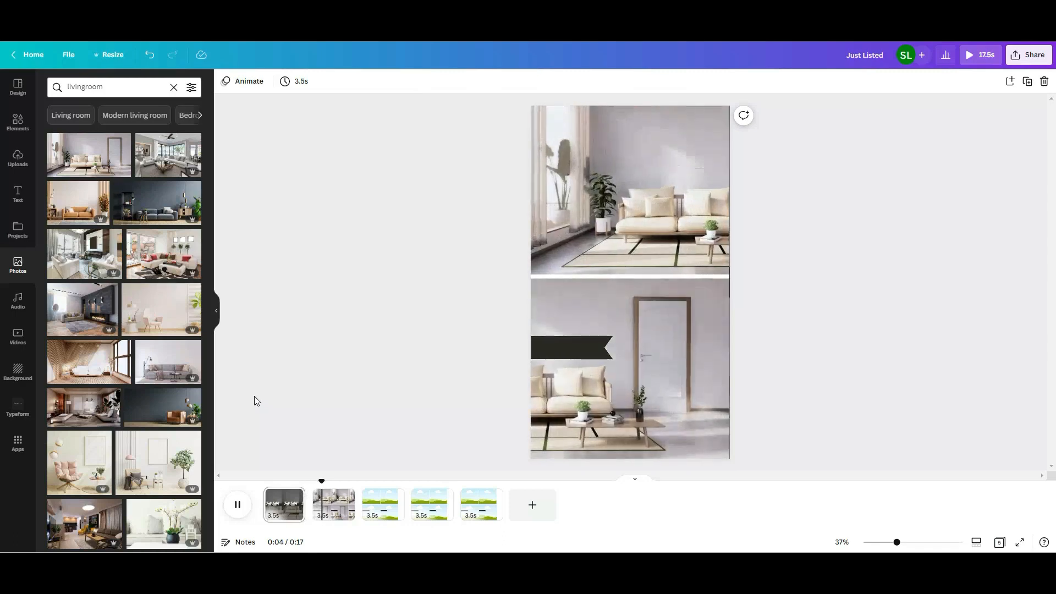
click(237, 504)
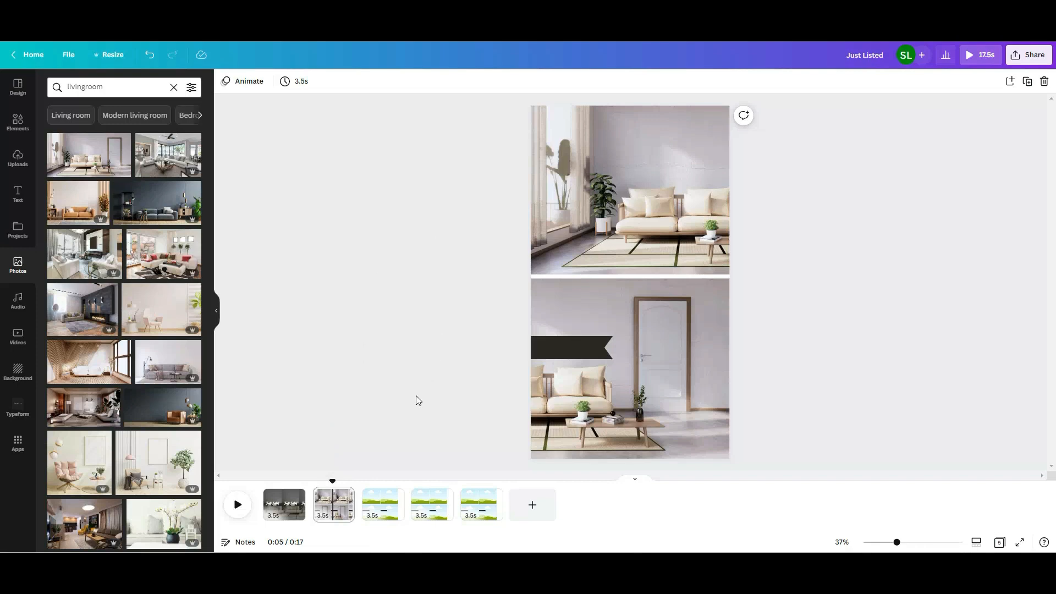
Add a "Living room" heading to the second page, enlarge it to font size 56.5 and place it on the dark banner.
click(19, 194)
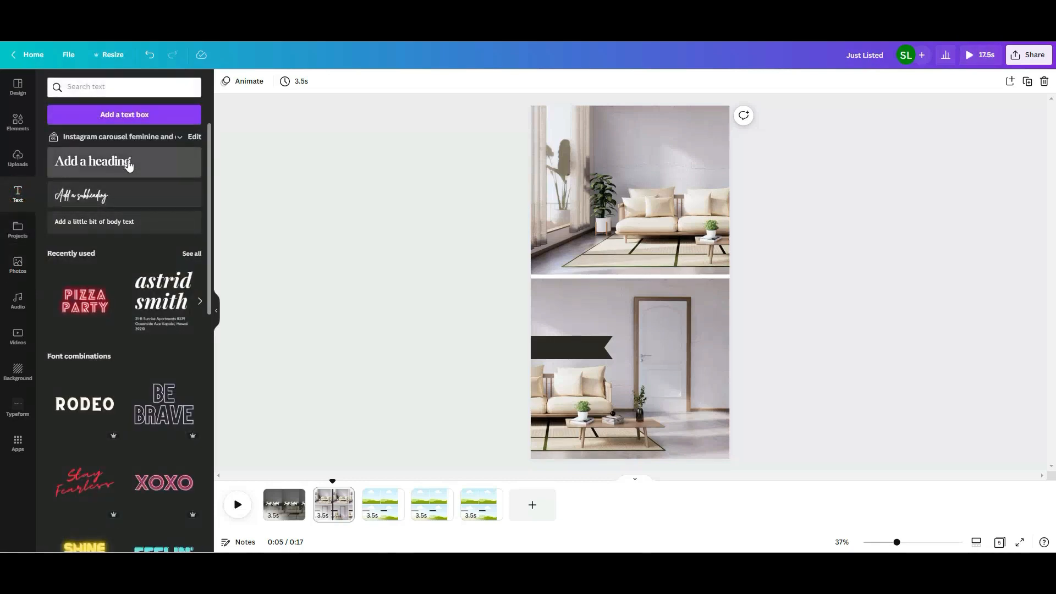
click(128, 160)
triple_click(620, 279)
text(Livin)
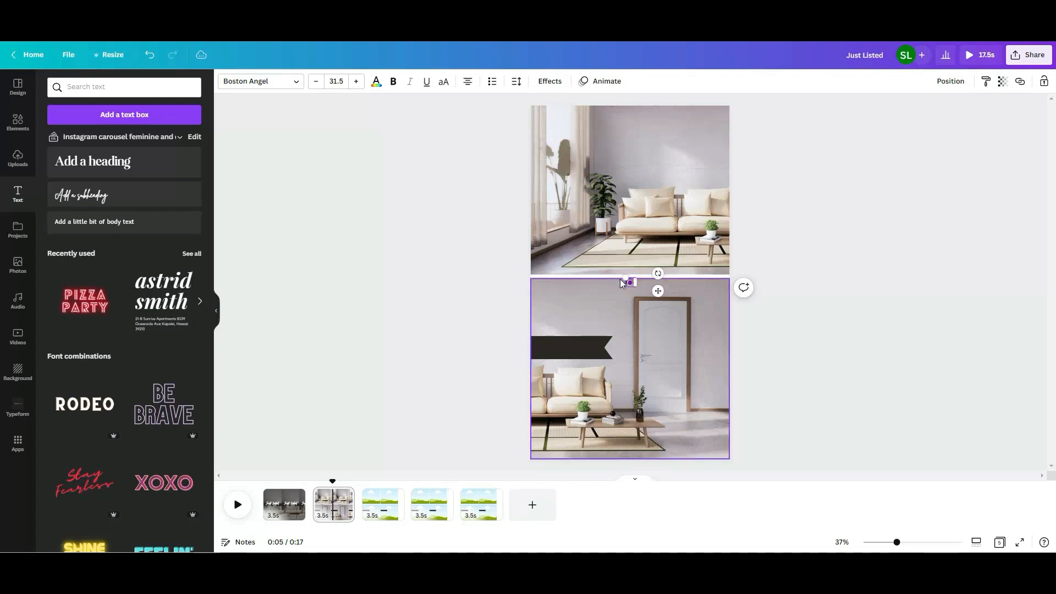
text(g roo)
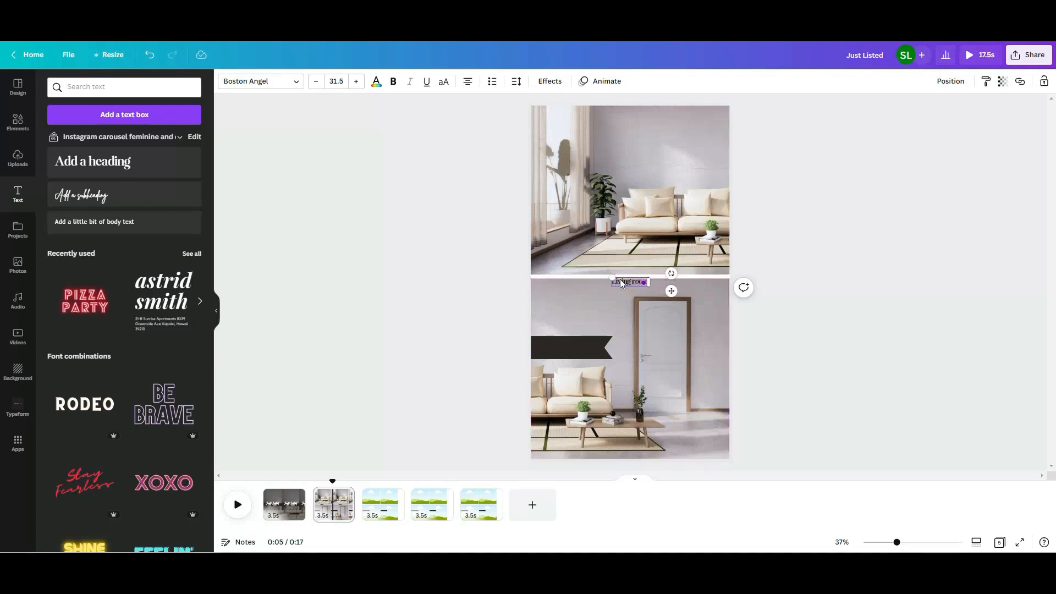
text(m)
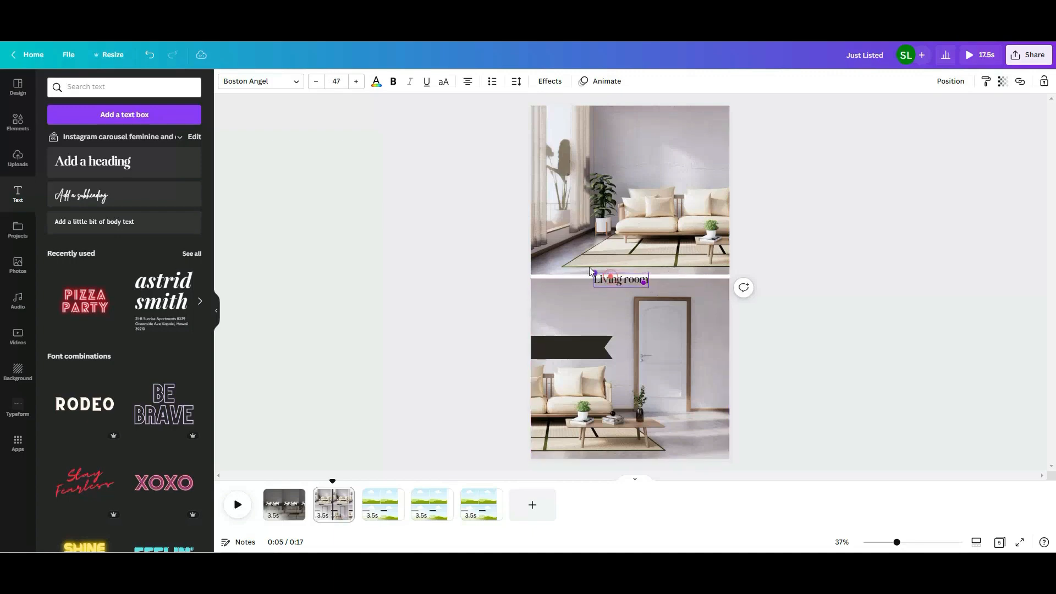
click(390, 288)
drag(625, 279, 579, 346)
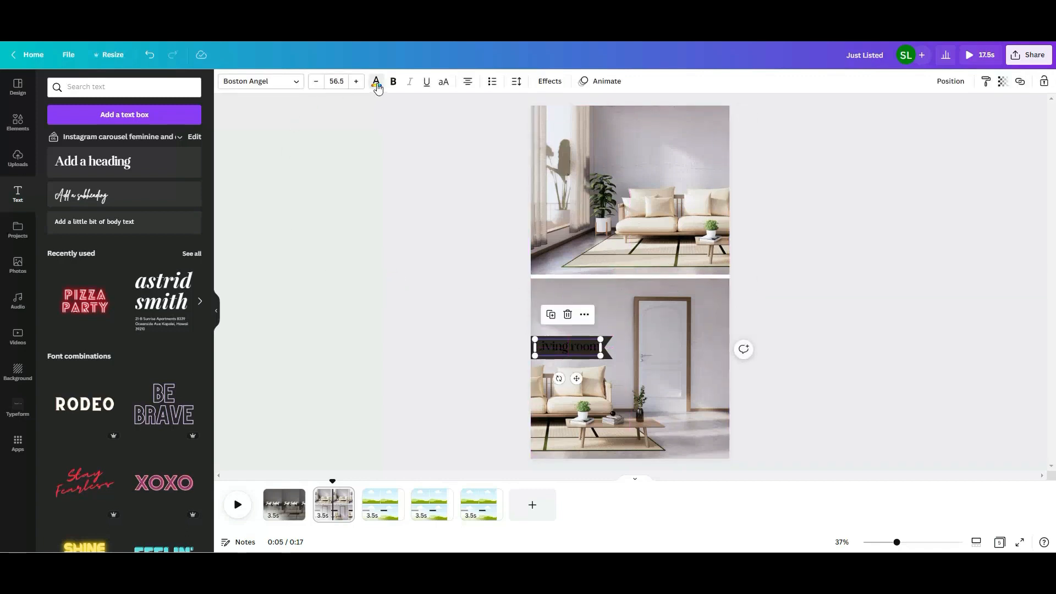
Recolour the "Living room" heading white, reduce it to font size 50.1 and centre it on the dark banner.
click(376, 83)
click(189, 302)
click(414, 276)
click(429, 338)
click(541, 344)
drag(534, 338, 538, 339)
click(438, 355)
click(568, 350)
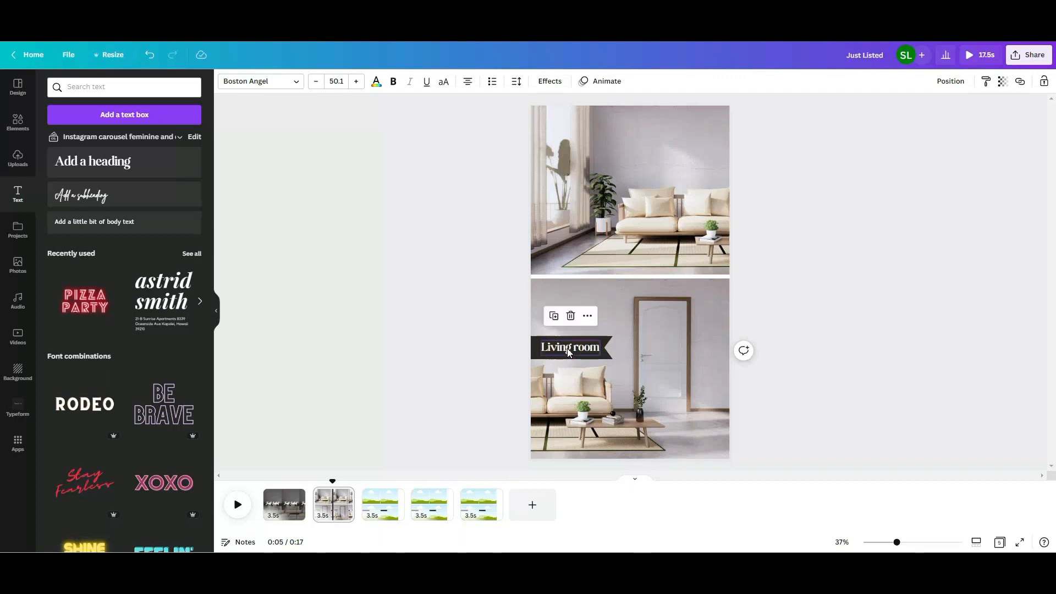
click(404, 361)
click(404, 361)
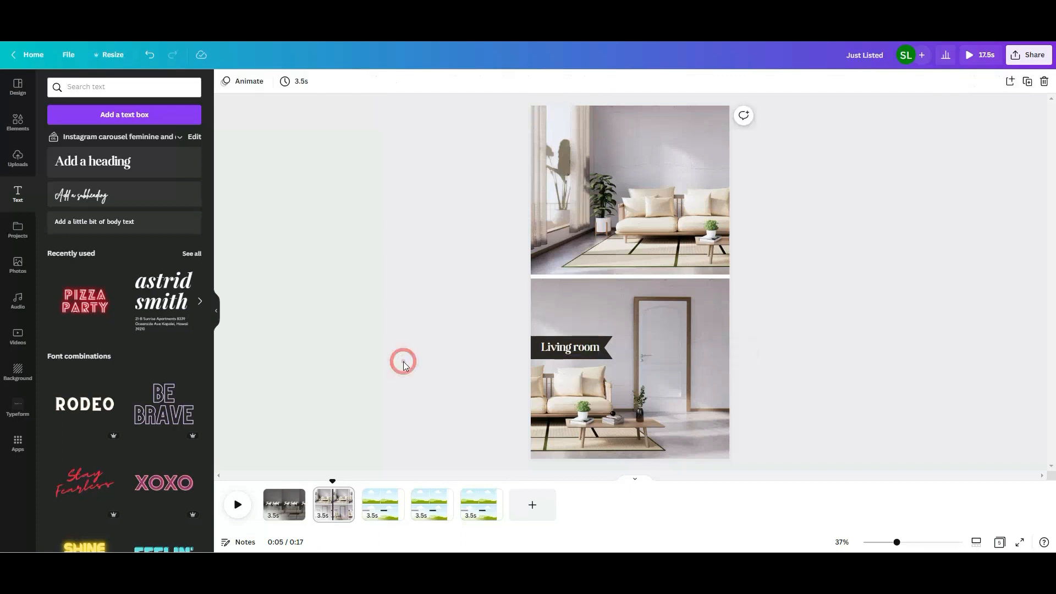
Play the second page to preview the photo grids together with the "Living room" banner.
click(317, 485)
click(237, 505)
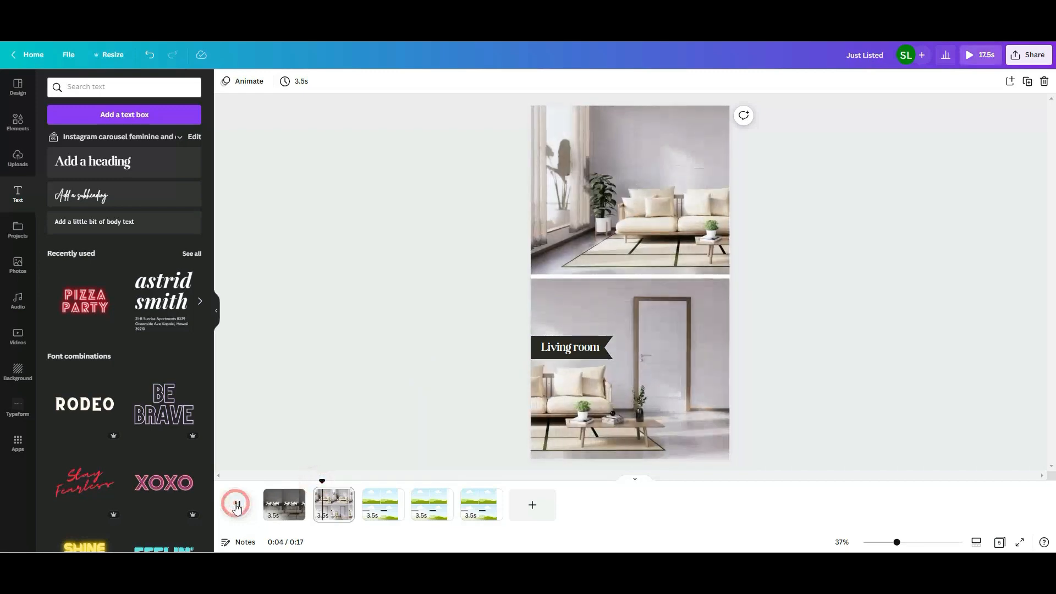
click(289, 460)
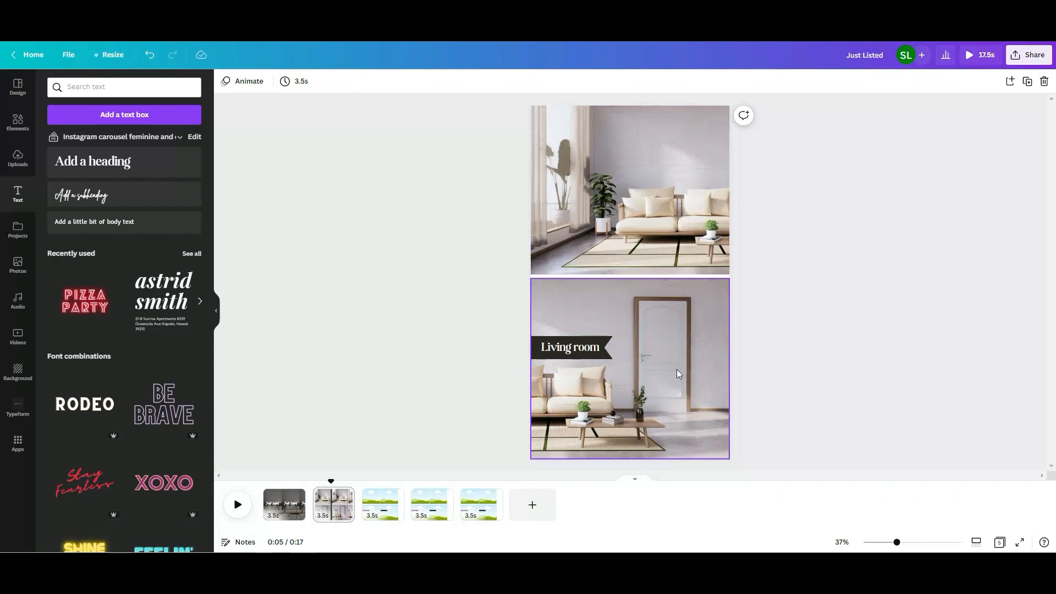
Search the photos for "kitchen" and fill the third page's upper grid with the black-pendant kitchen photo, framed on its window side.
click(380, 487)
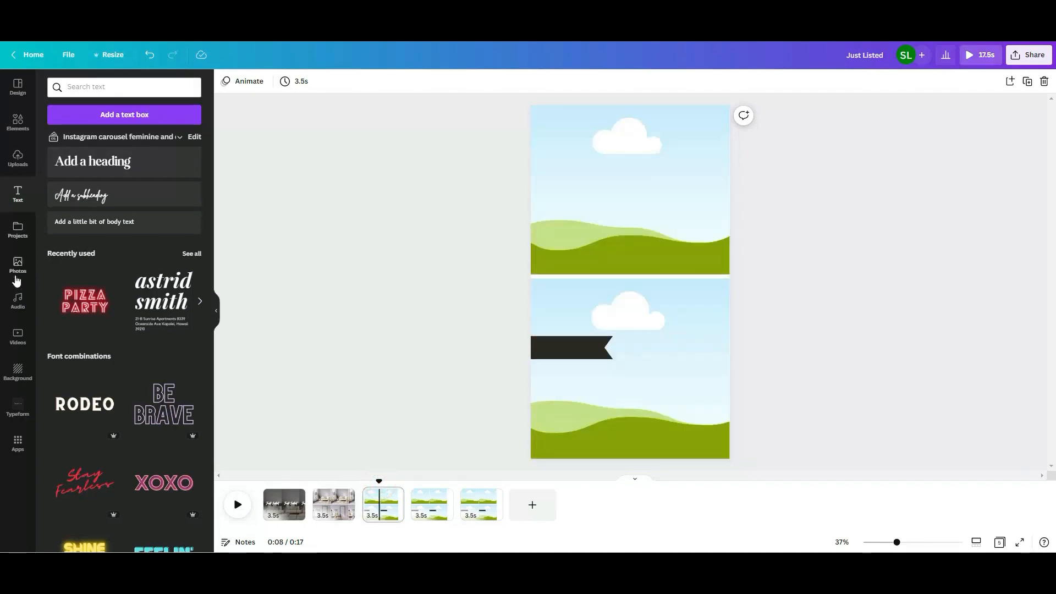
click(17, 264)
click(132, 86)
text(kitchen)
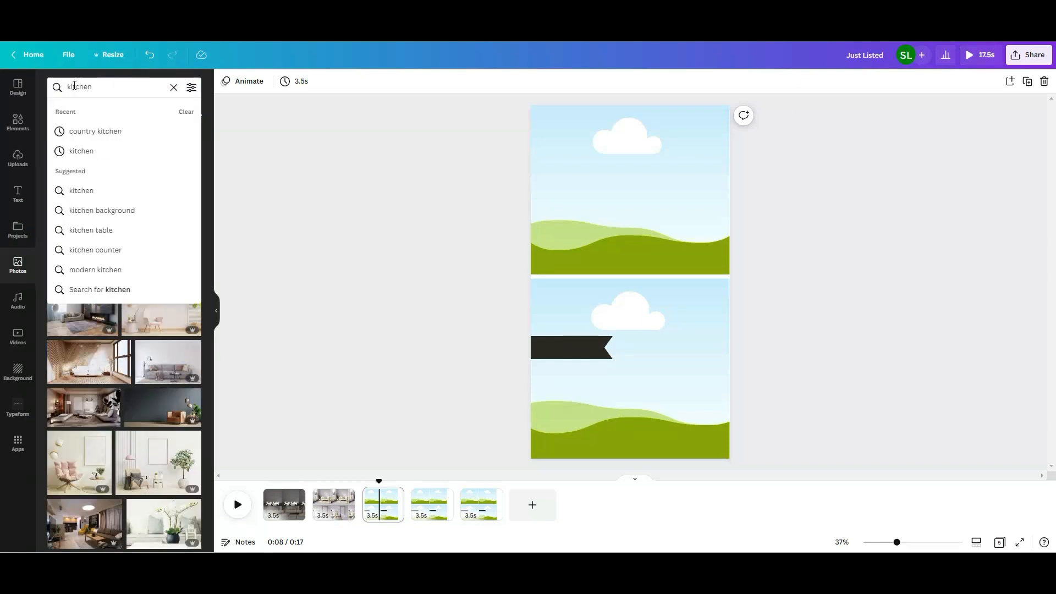
key(Return)
drag(82, 263, 661, 196)
double_click(594, 195)
click(937, 295)
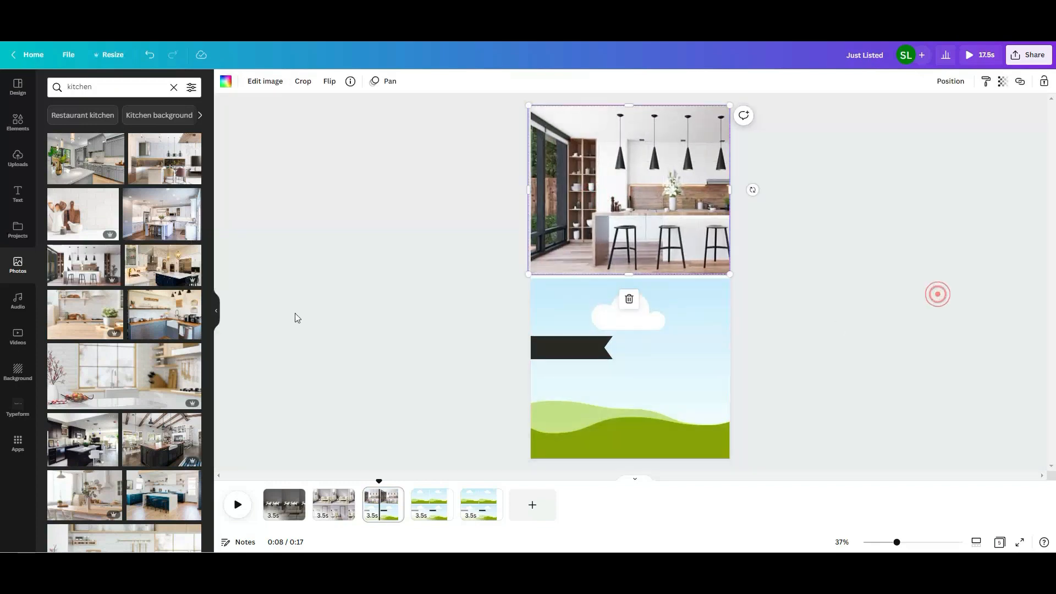
Fill the third page's lower grid with the same kitchen photo and shift its crop to show the potted plant side.
drag(74, 270, 544, 405)
double_click(605, 405)
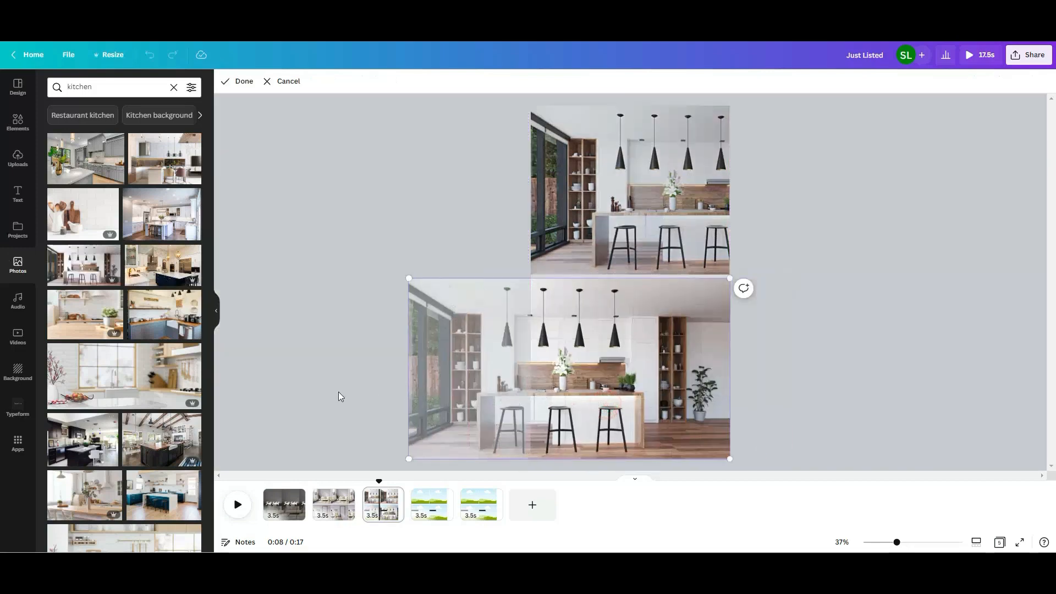
click(333, 391)
click(332, 391)
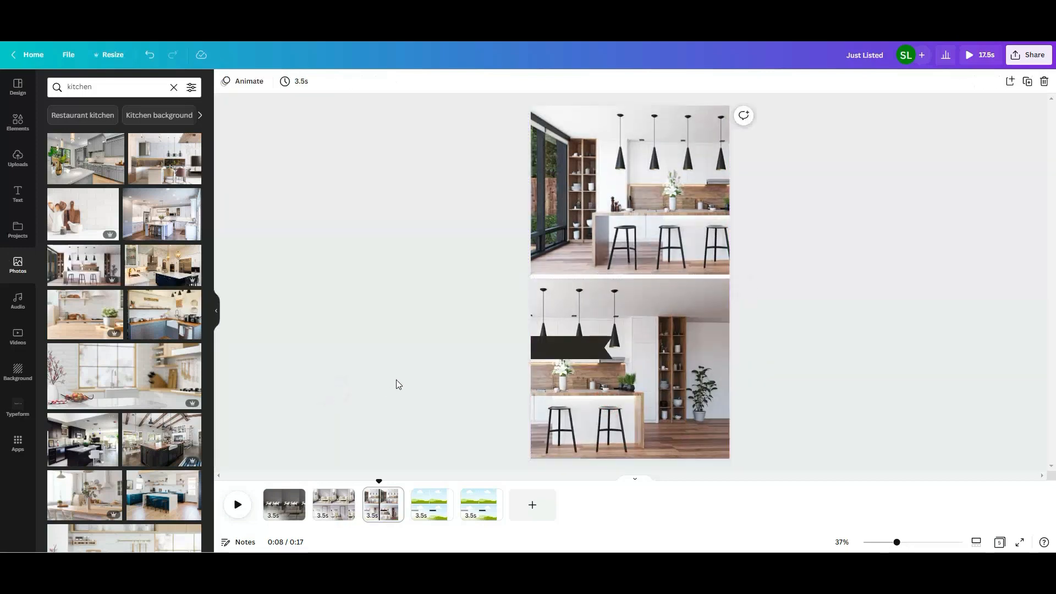
Add a body text reading "Kitchen" to the third page and enlarge it to font size 72.3.
click(9, 195)
click(17, 195)
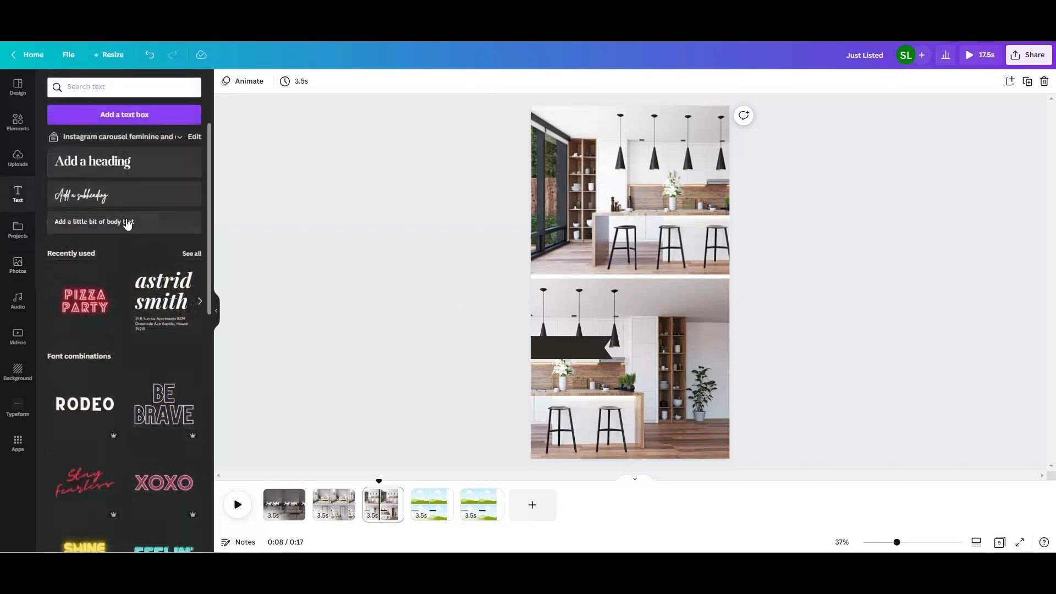
click(119, 227)
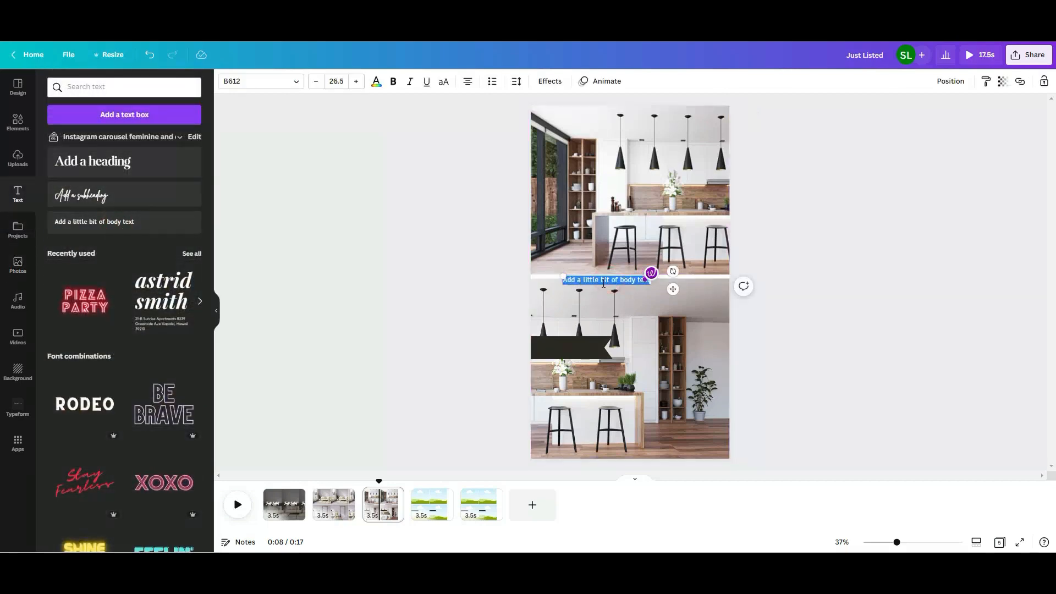
text(Kitchen)
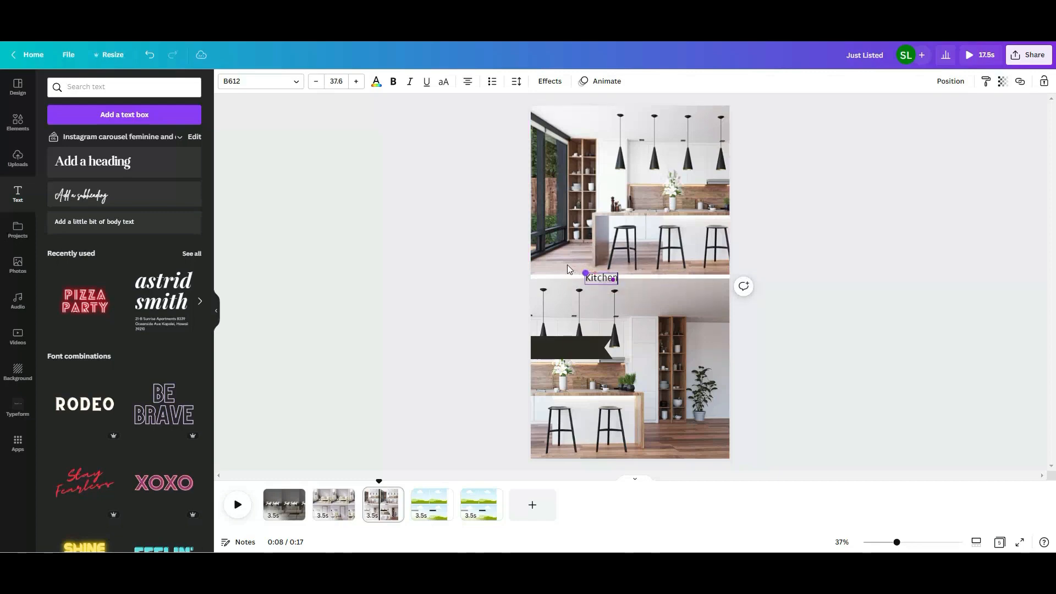
click(476, 263)
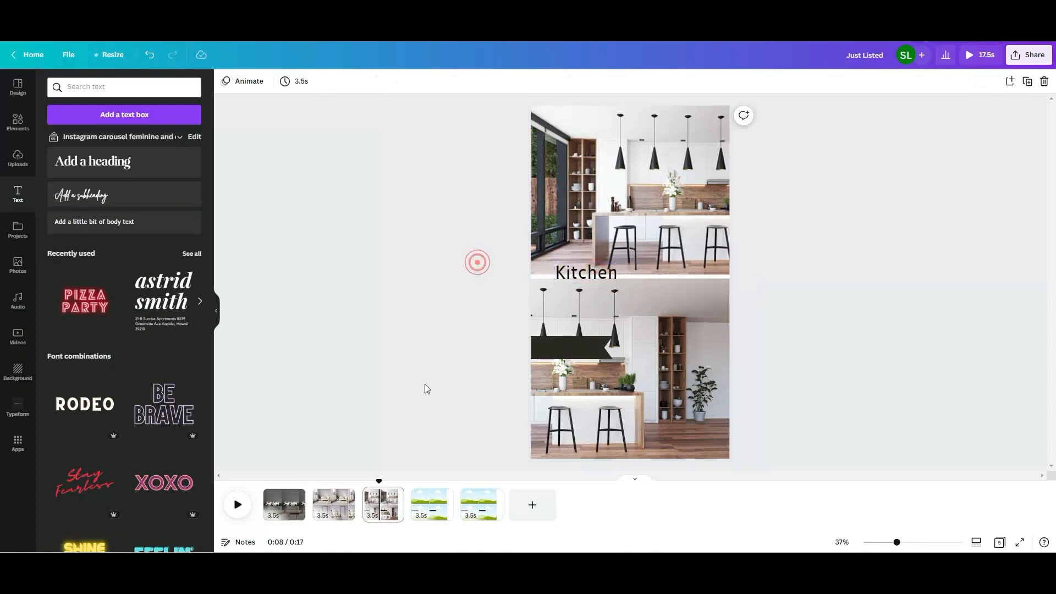
Check the "Living room" heading's font size on the second page and set the "Kitchen" text to size 50.
click(333, 486)
click(581, 350)
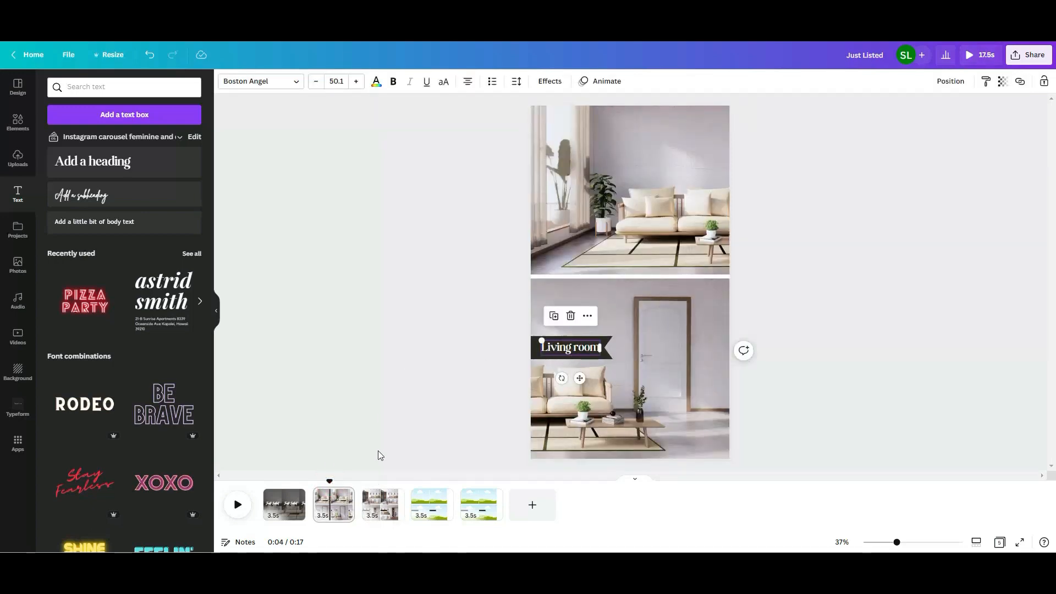
click(374, 486)
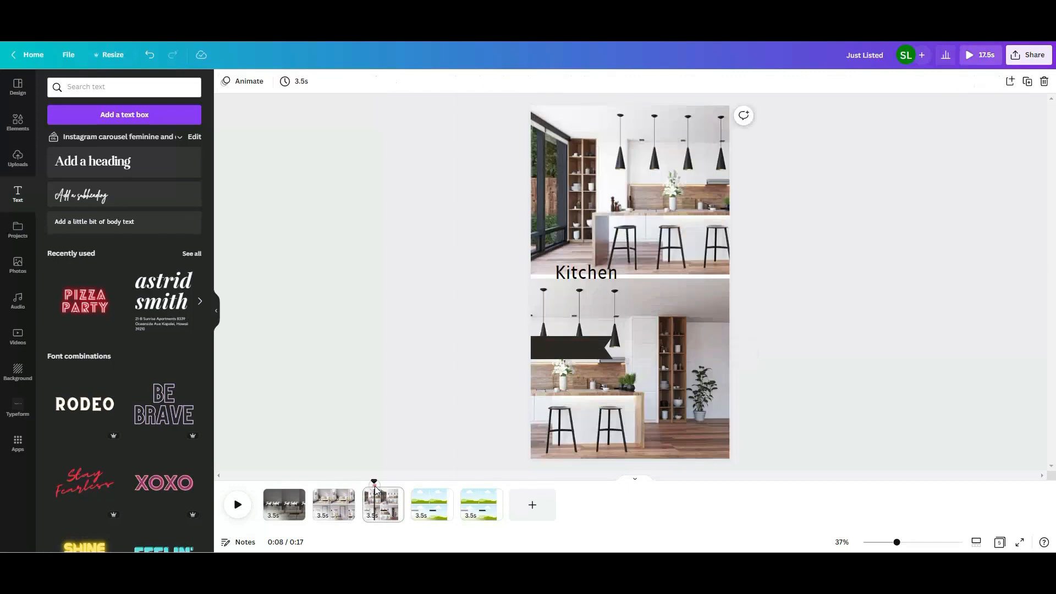
click(582, 271)
click(335, 80)
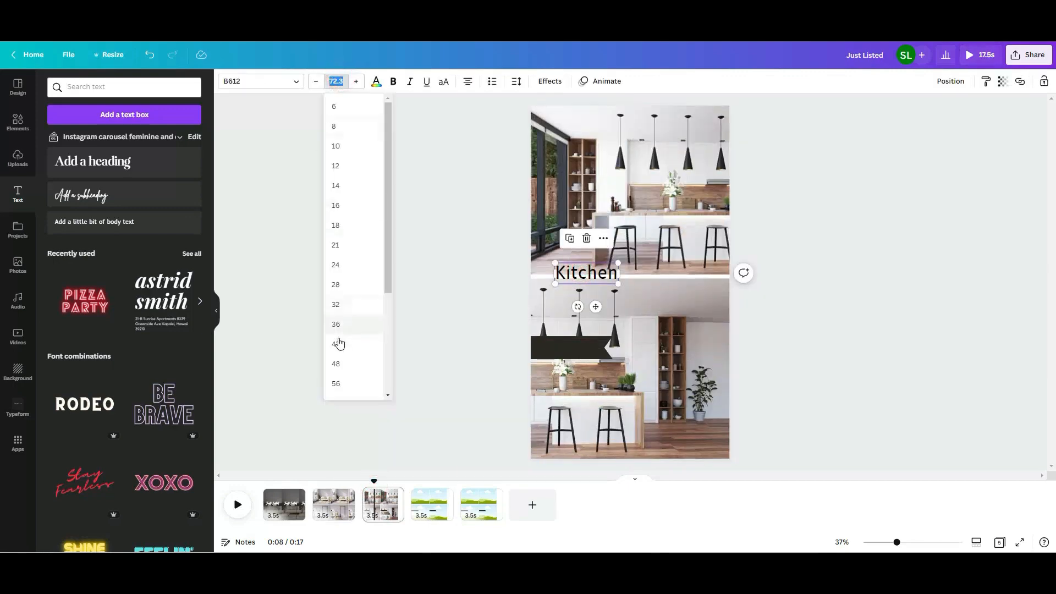
text(50)
click(314, 111)
click(583, 255)
click(586, 269)
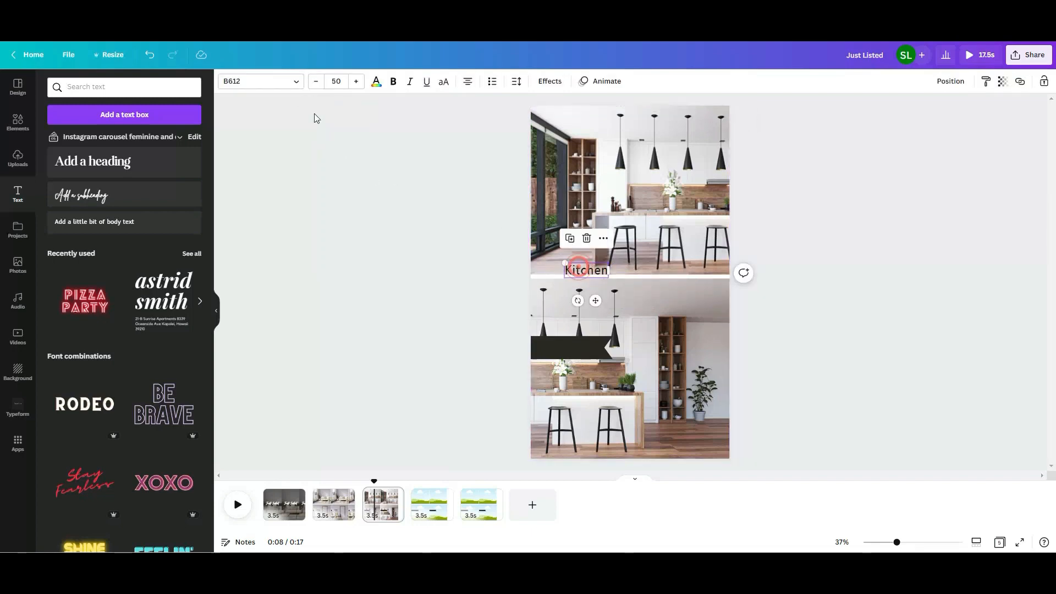
Change the "Kitchen" text's font to Boston Angel from the document fonts.
click(287, 81)
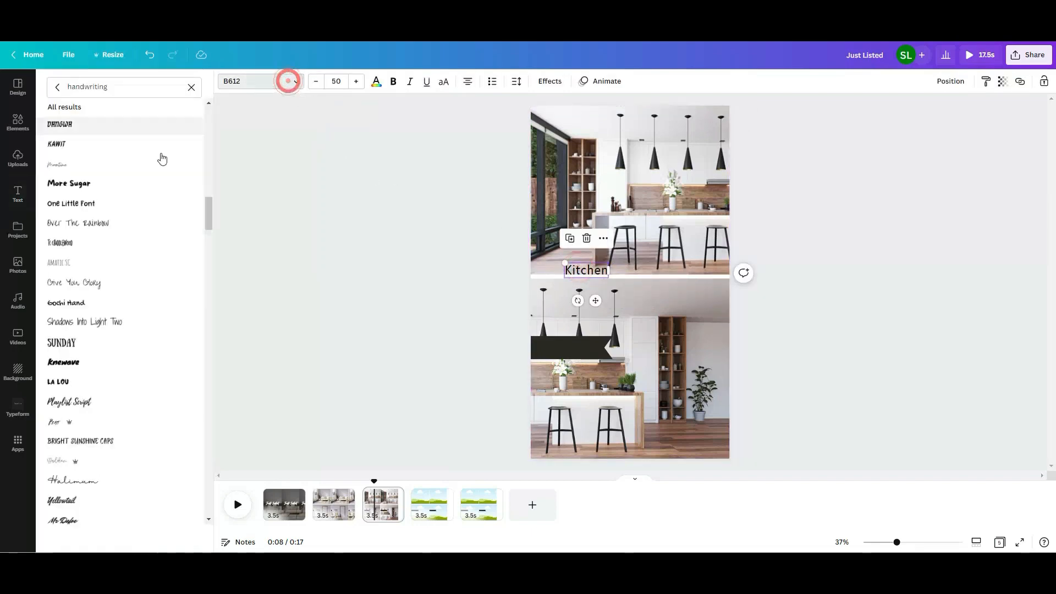
click(191, 87)
click(57, 87)
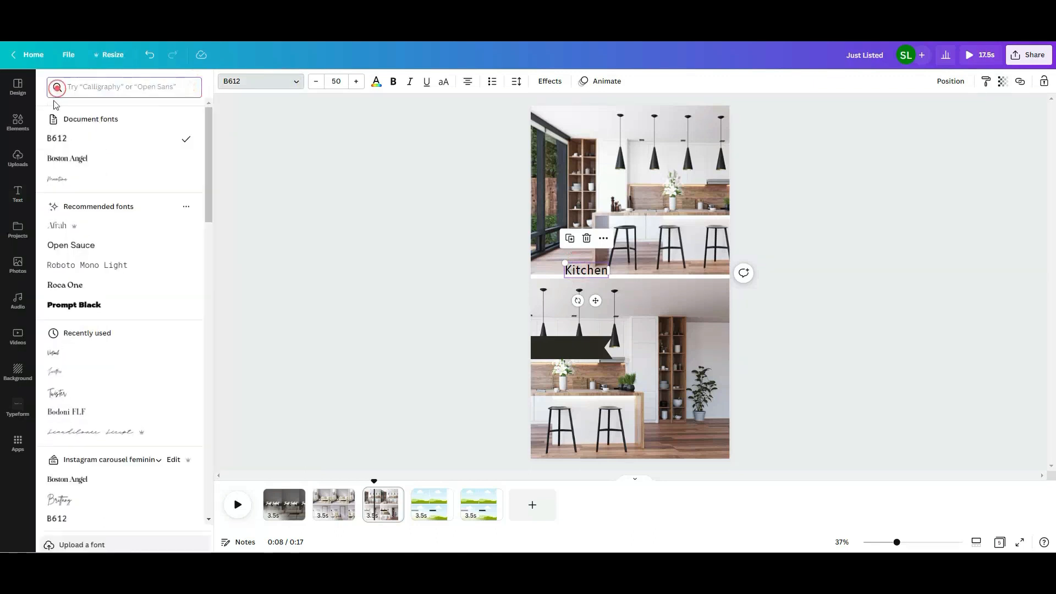
click(82, 159)
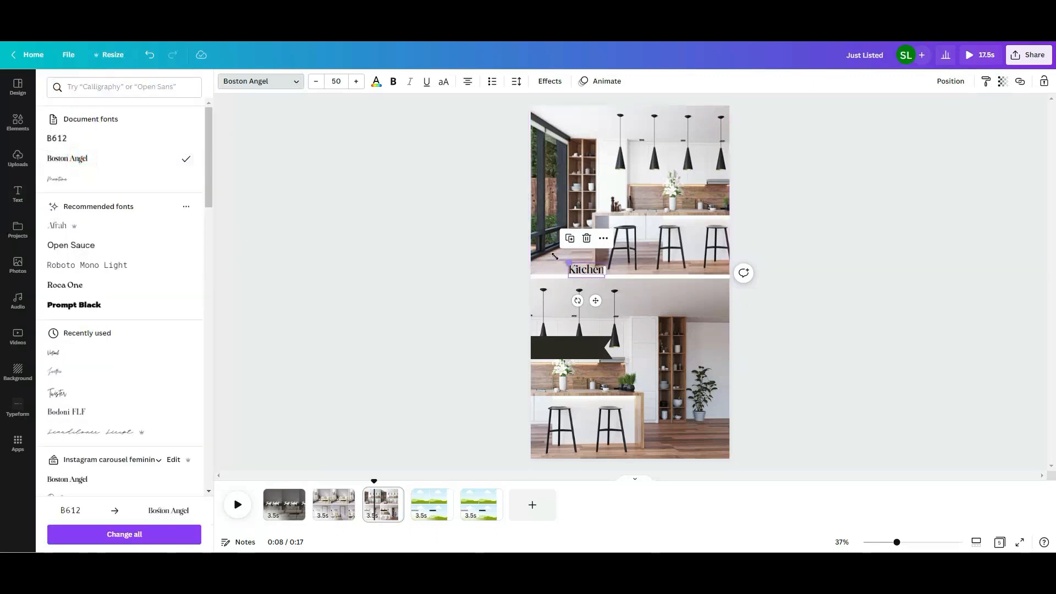
Recolour the "Kitchen" text white and place it on the third page's dark banner.
click(376, 84)
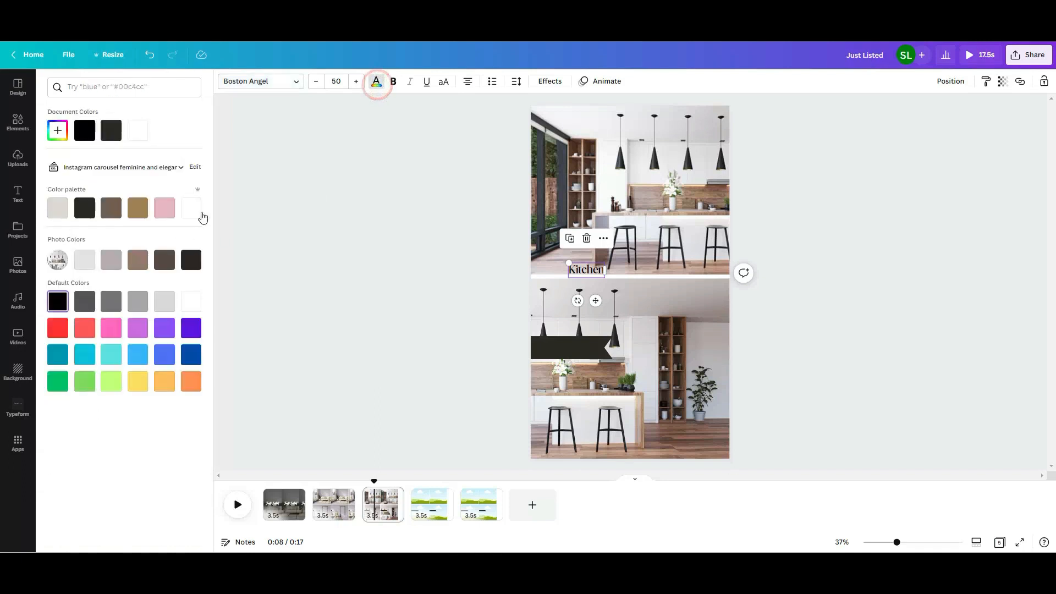
click(193, 208)
click(357, 253)
click(356, 252)
drag(584, 270, 576, 347)
click(389, 345)
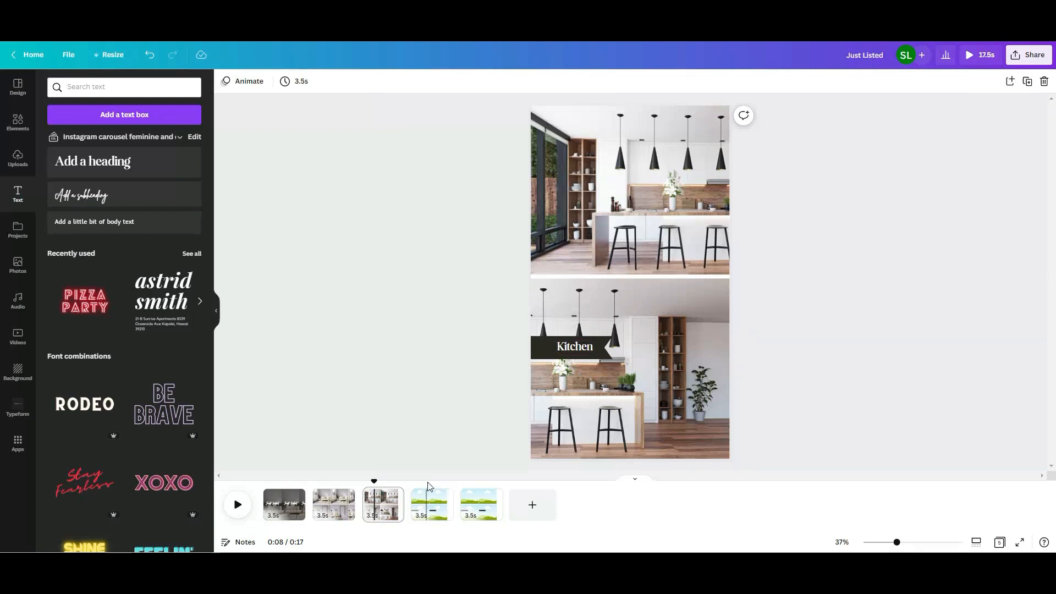
Play the video from the end of the second page to preview the kitchen page.
click(358, 480)
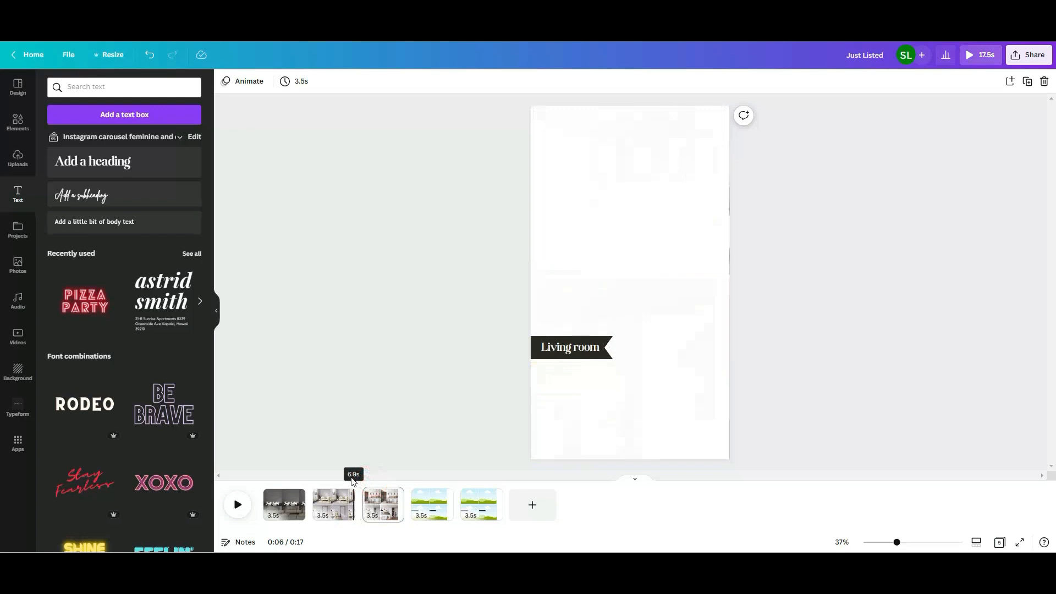
click(246, 505)
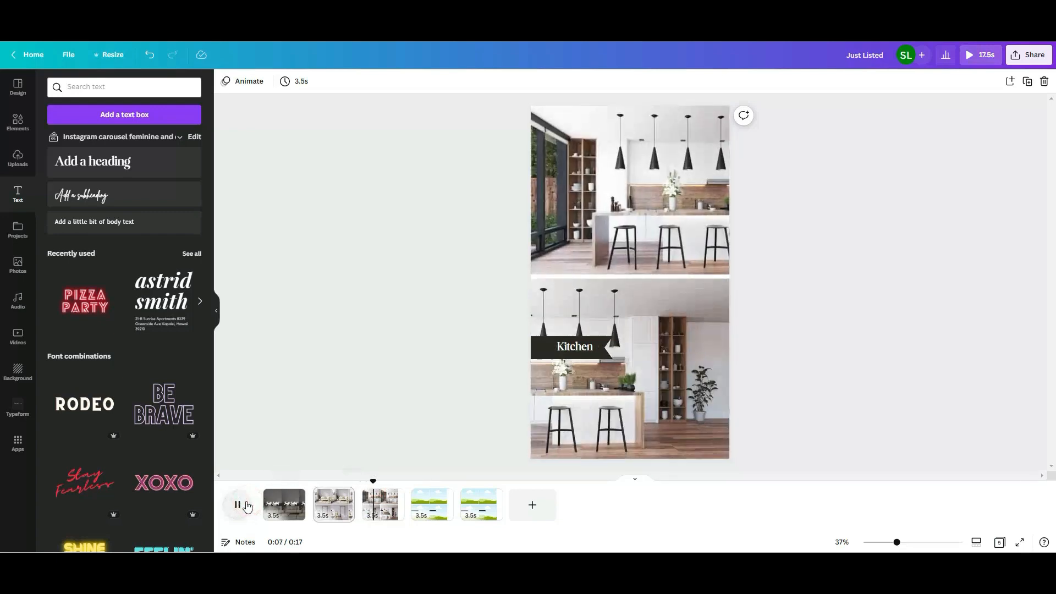
click(239, 503)
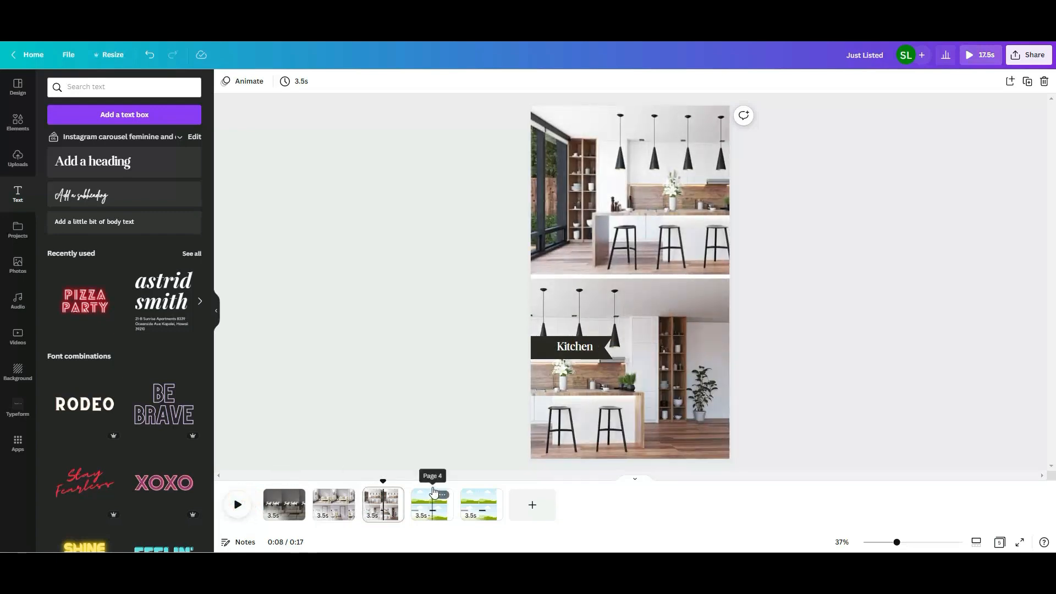
Search the photos for "master bedroom" and fill the fourth page's upper grid with the wooden-bed bedroom photo, framed on its closet side.
click(434, 492)
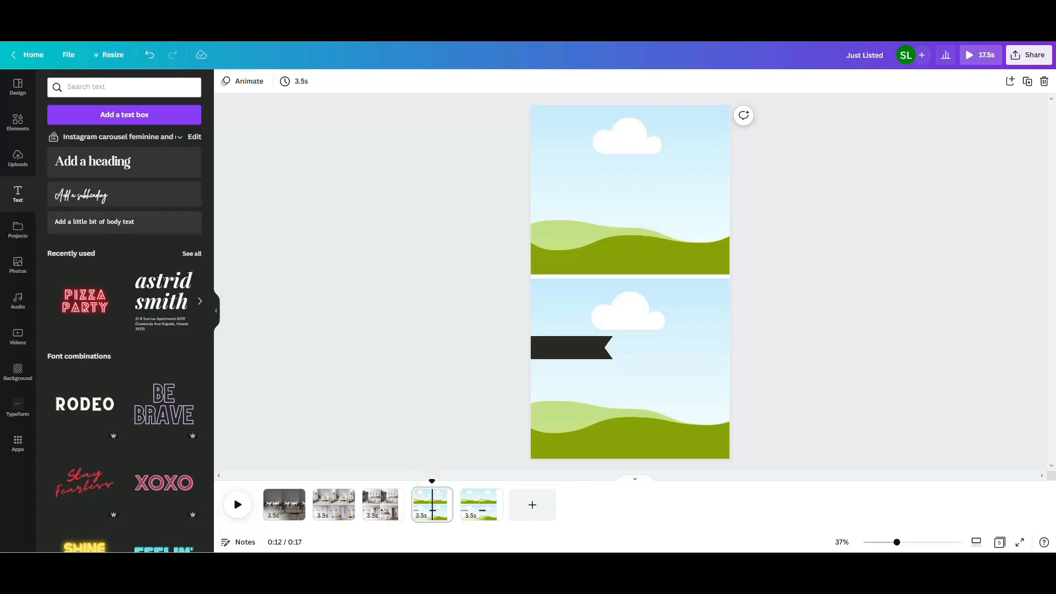
click(18, 265)
triple_click(137, 88)
text(master be)
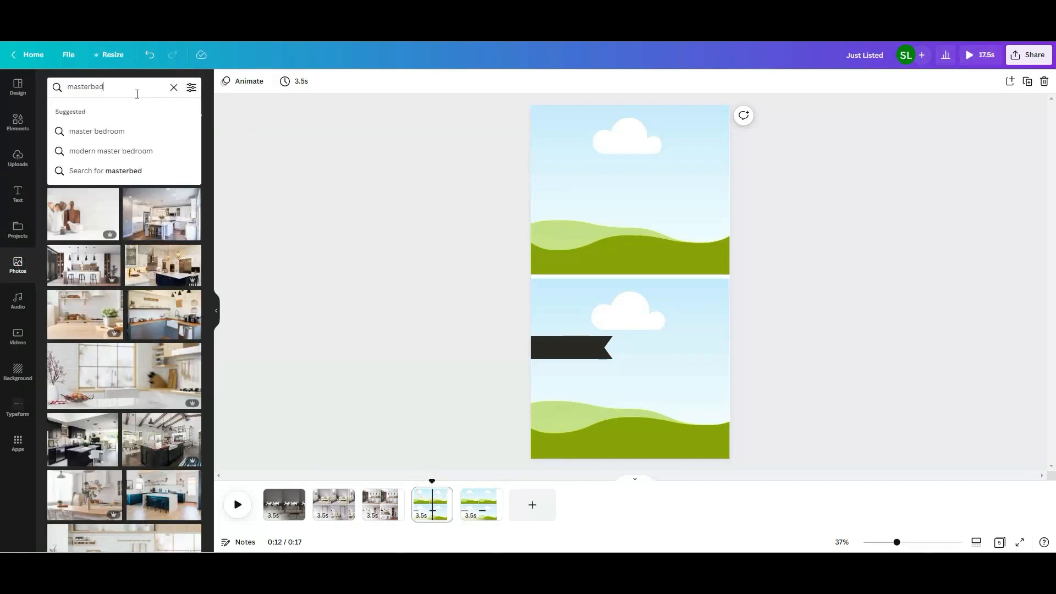
text(d)
click(123, 131)
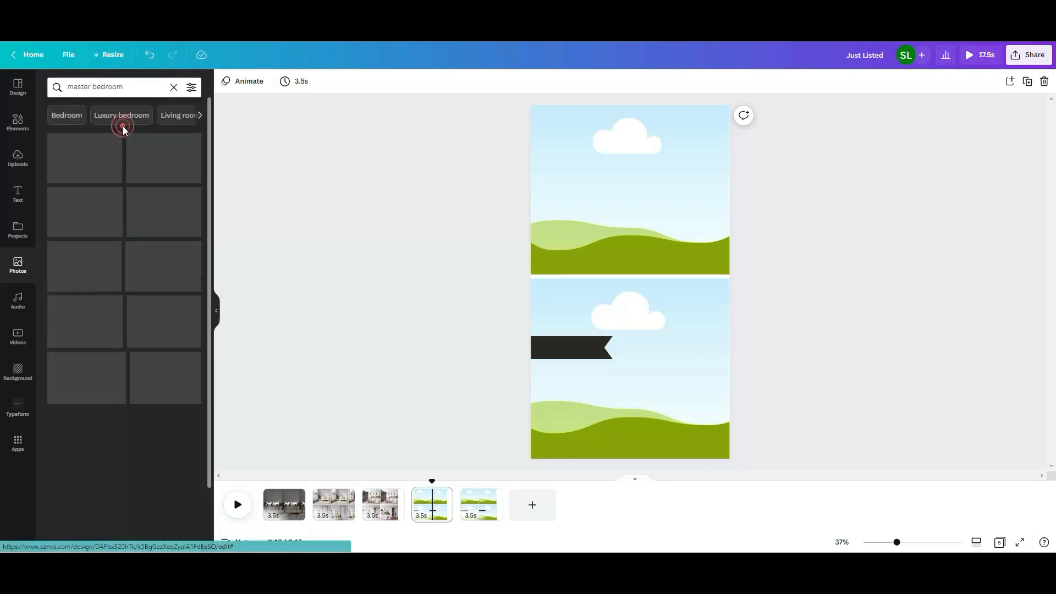
drag(166, 274, 623, 193)
double_click(597, 193)
click(347, 316)
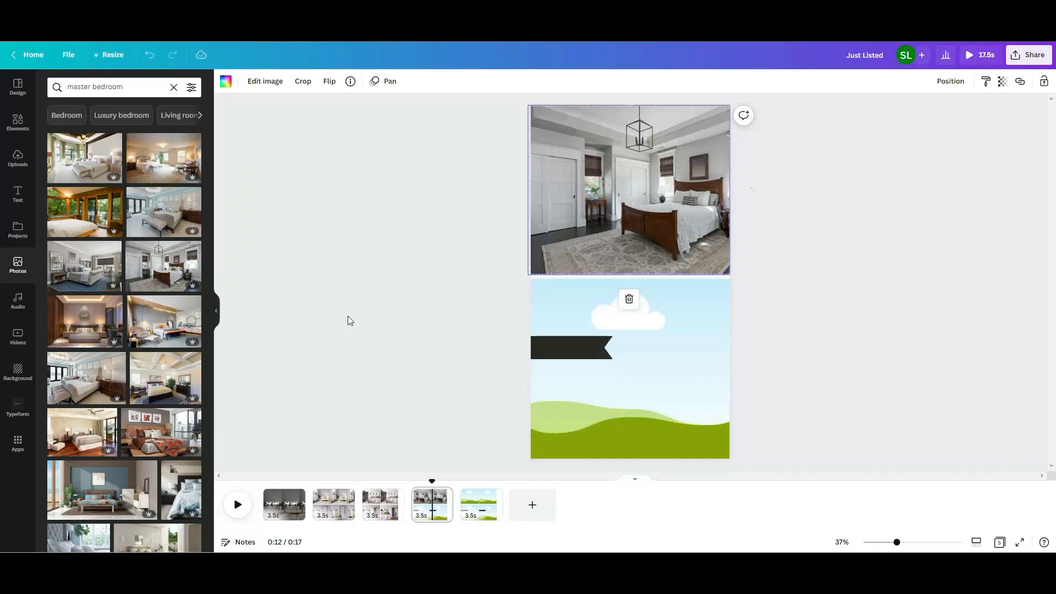
Fill the fourth page's lower grid with the same bedroom photo and shift its crop to show the window side.
drag(154, 266, 463, 396)
double_click(552, 396)
click(361, 393)
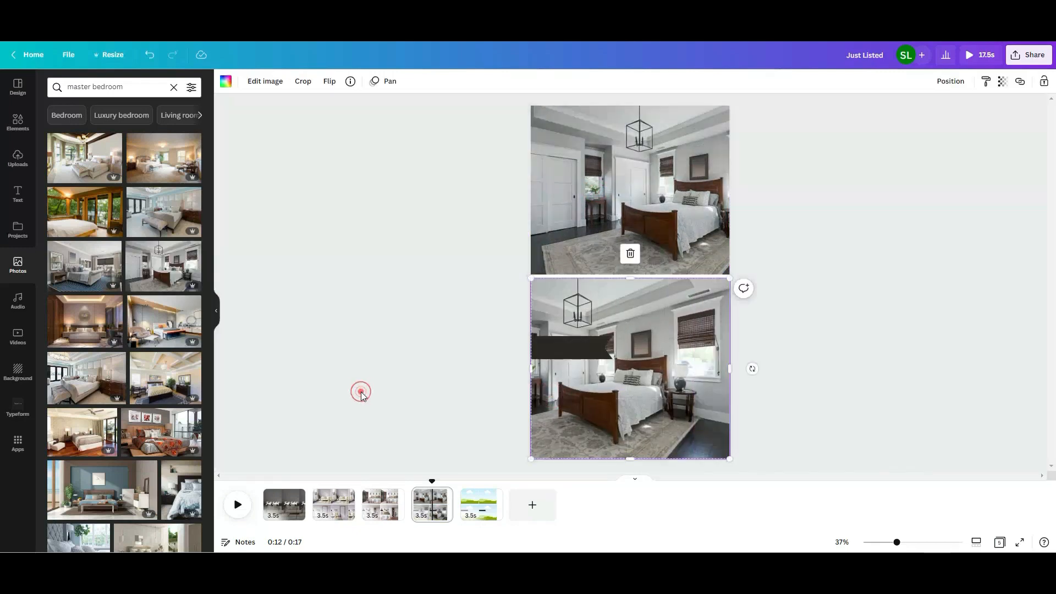
Add a heading to the fourth page and set its font size to 50.
click(17, 194)
click(106, 177)
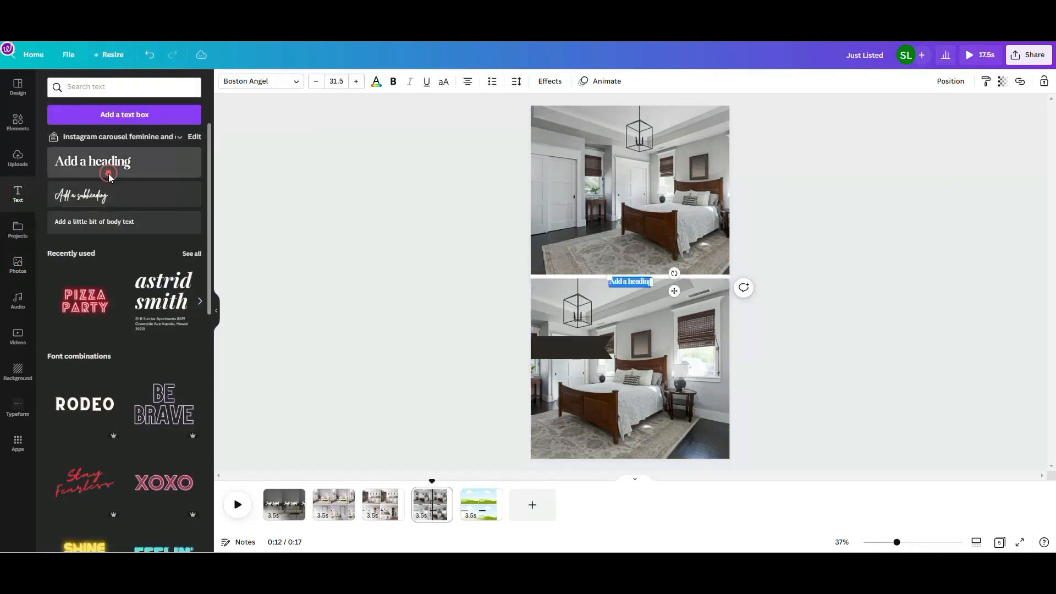
click(347, 79)
text(50)
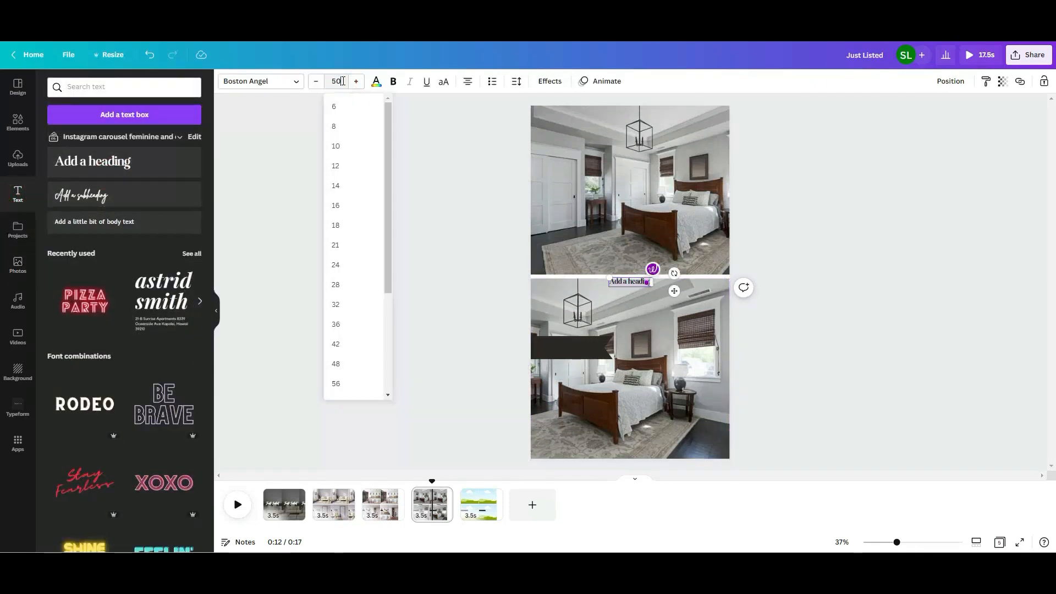
key(Return)
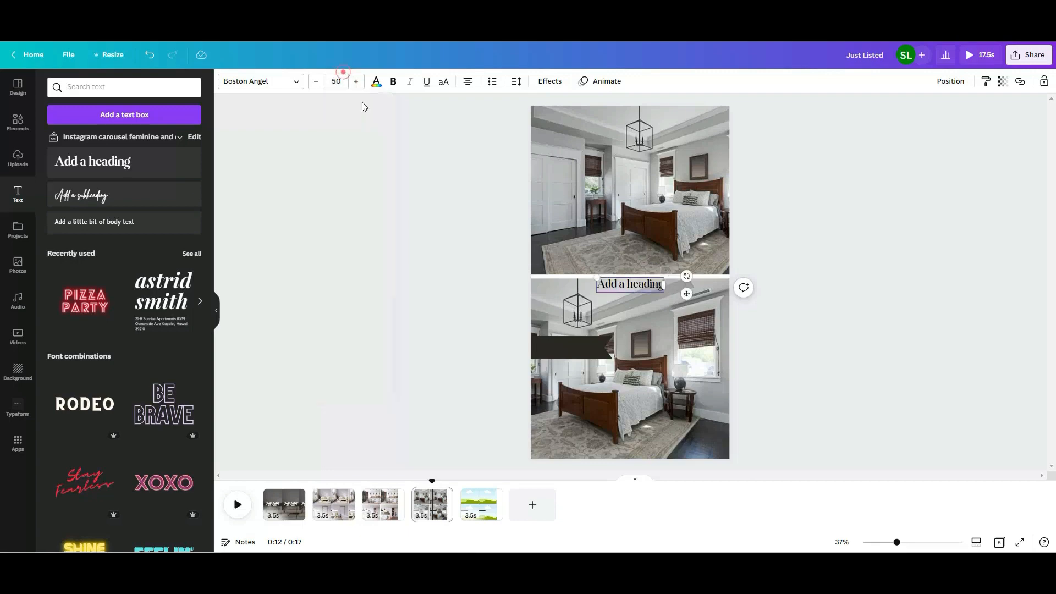
Replace the new heading's placeholder text with "Master bed".
double_click(641, 290)
key(BackSpace)
key(BackSpace)
key(BackSpace)
key(BackSpace)
key(BackSpace)
key(BackSpace)
key(BackSpace)
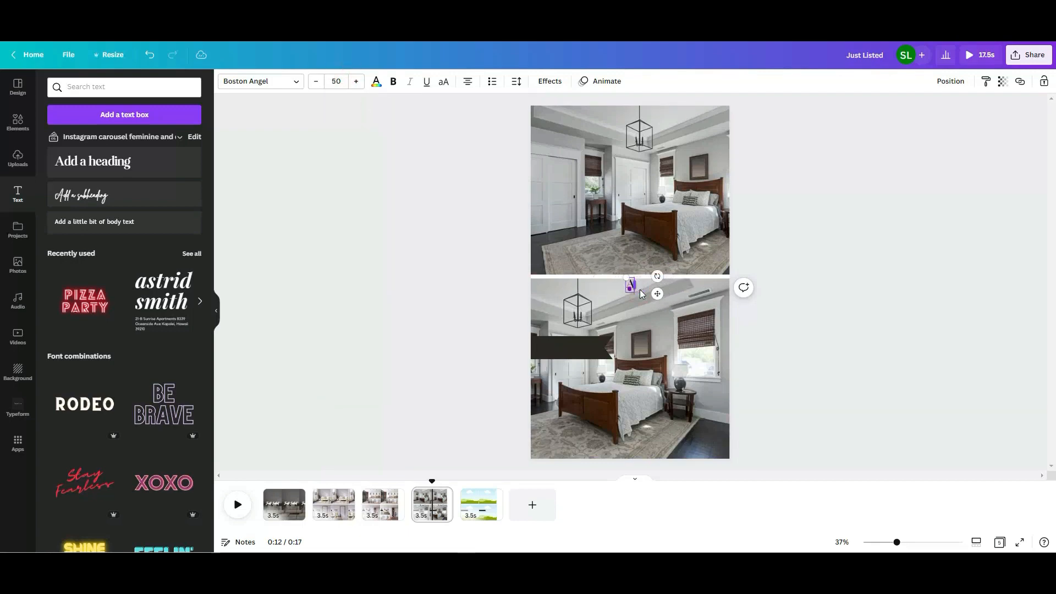
text(Master bed)
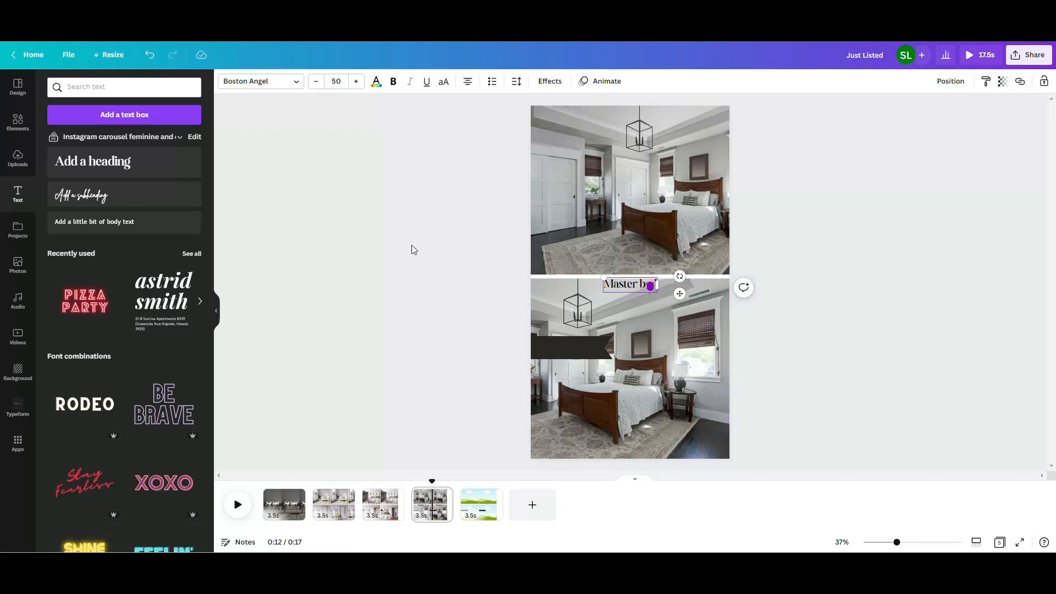
Colour the "Master bed" heading white and place it on the dark banner of the fourth page.
click(411, 245)
click(621, 284)
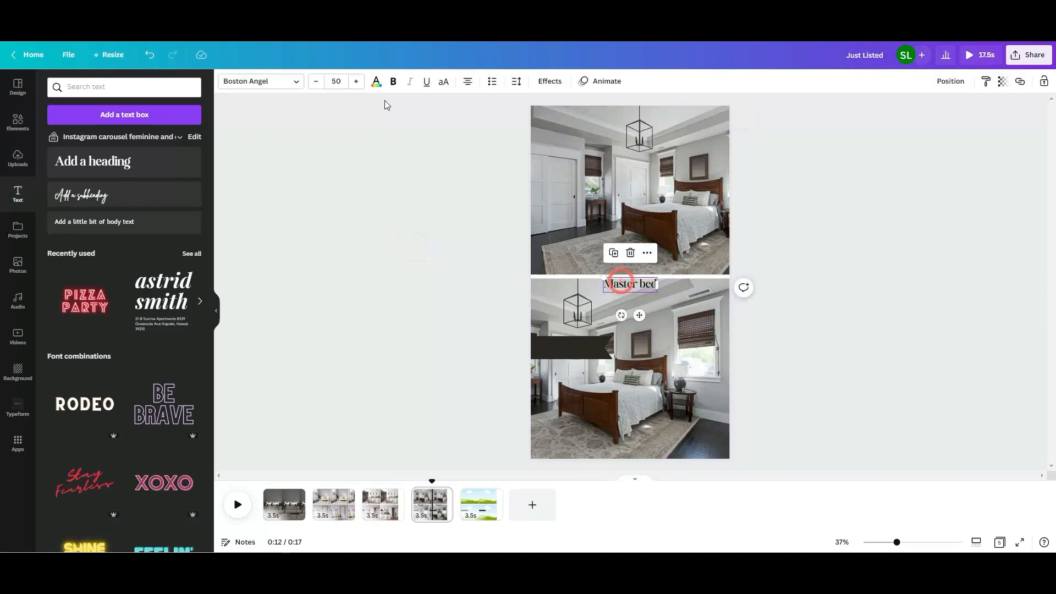
click(377, 83)
click(191, 207)
click(348, 271)
drag(627, 284, 567, 349)
click(397, 359)
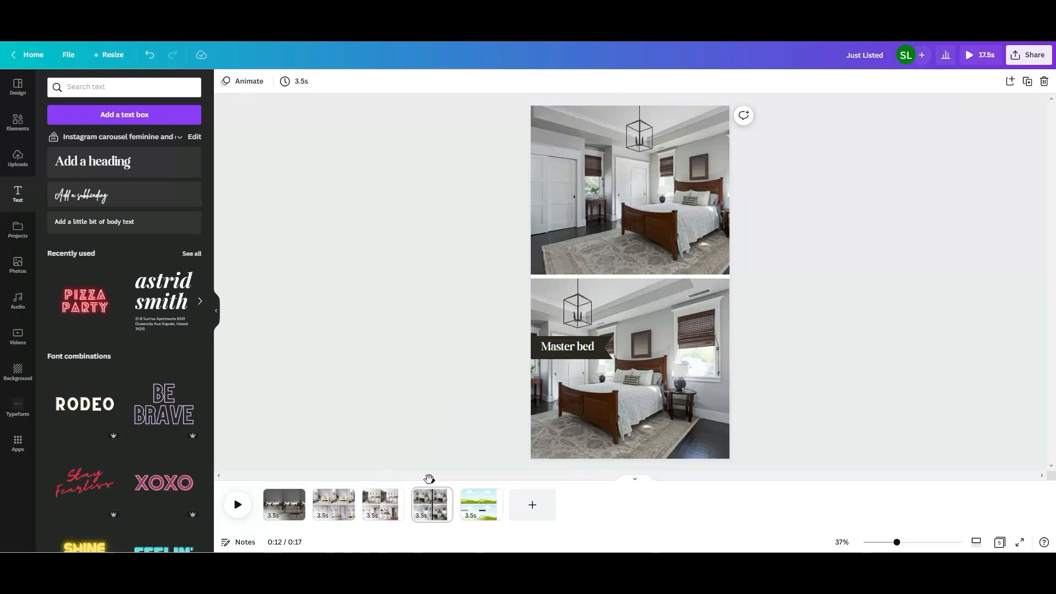
Play back the fourth page to check its animation.
click(237, 504)
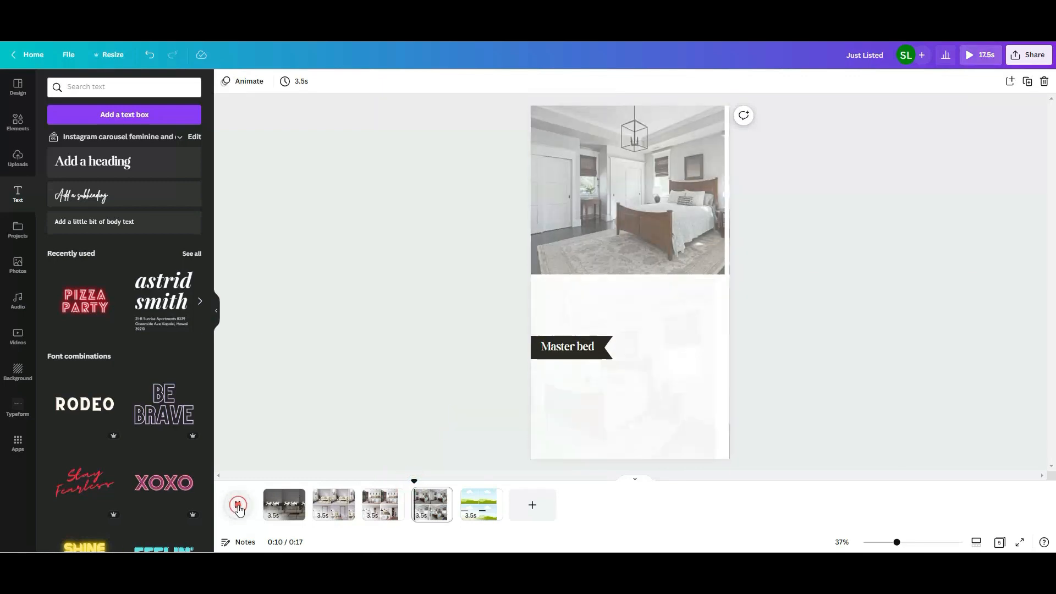
click(239, 506)
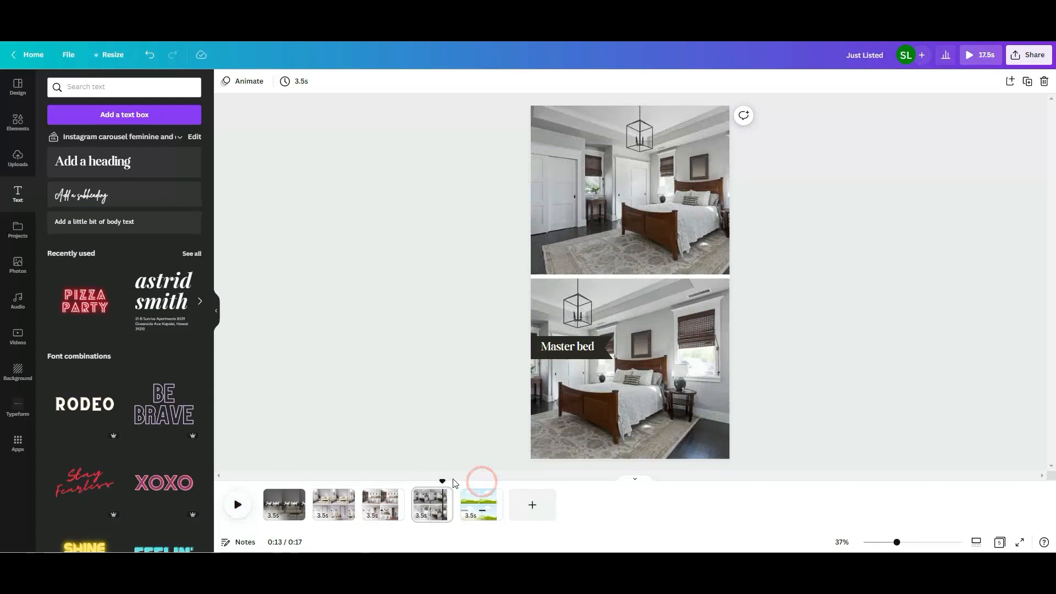
Go to the fifth page and search the photos for "backyard".
drag(442, 480, 477, 480)
click(111, 87)
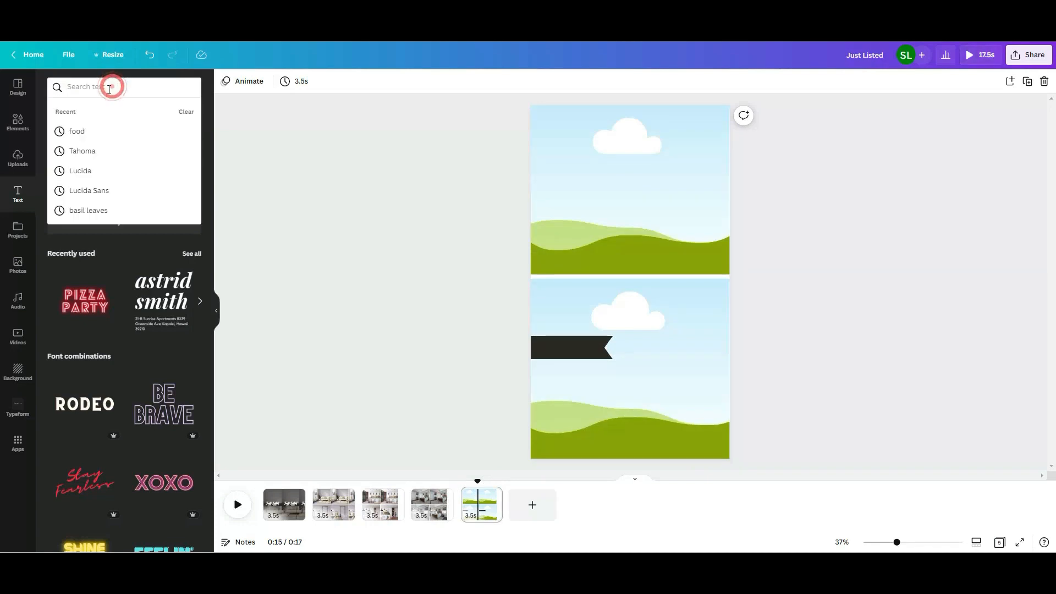
click(345, 309)
click(17, 264)
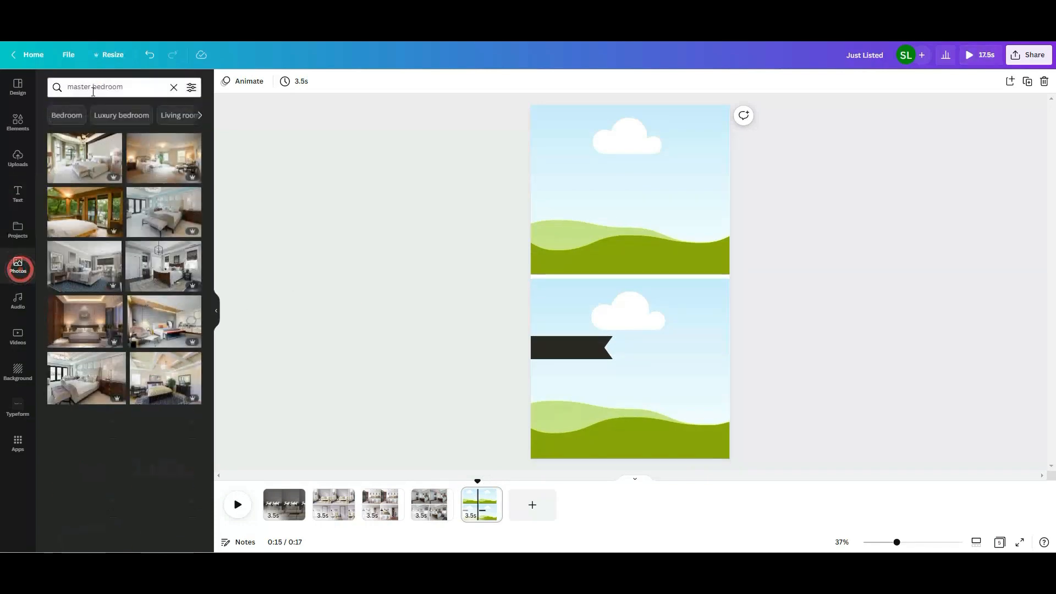
click(134, 85)
triple_click(135, 86)
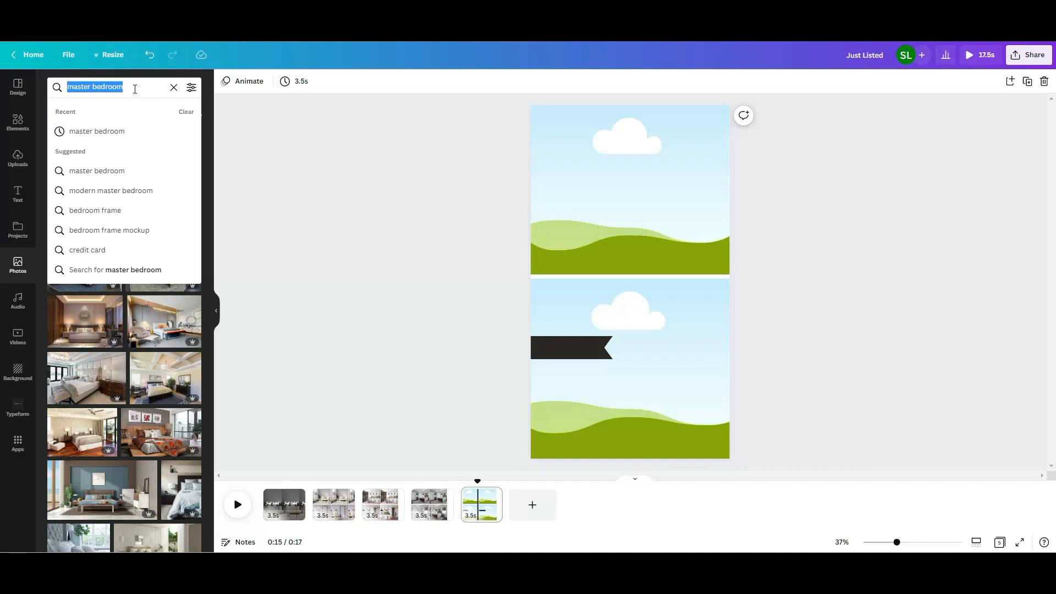
text(b)
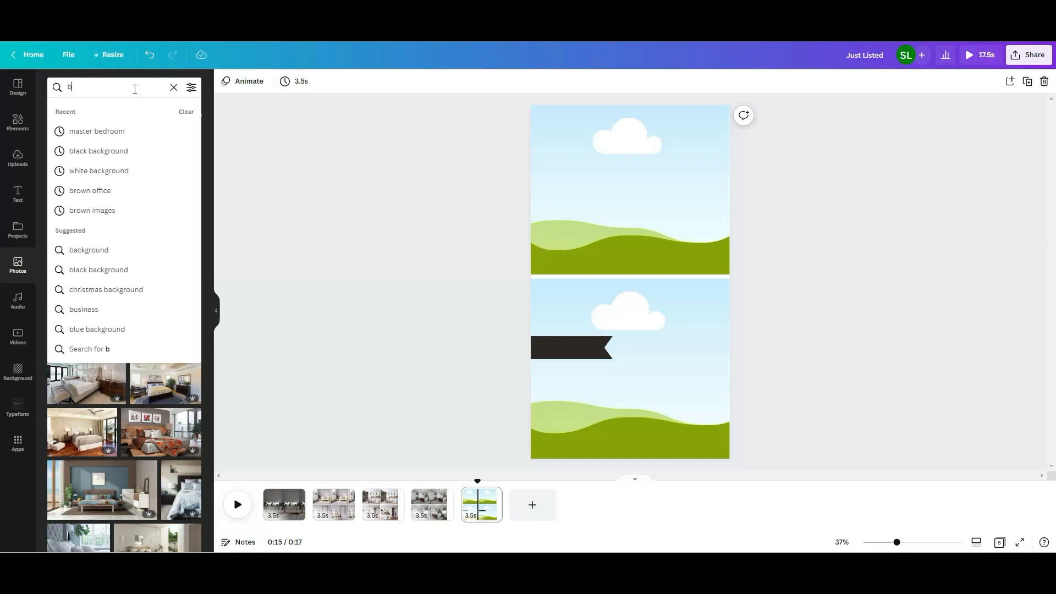
text(ackyard)
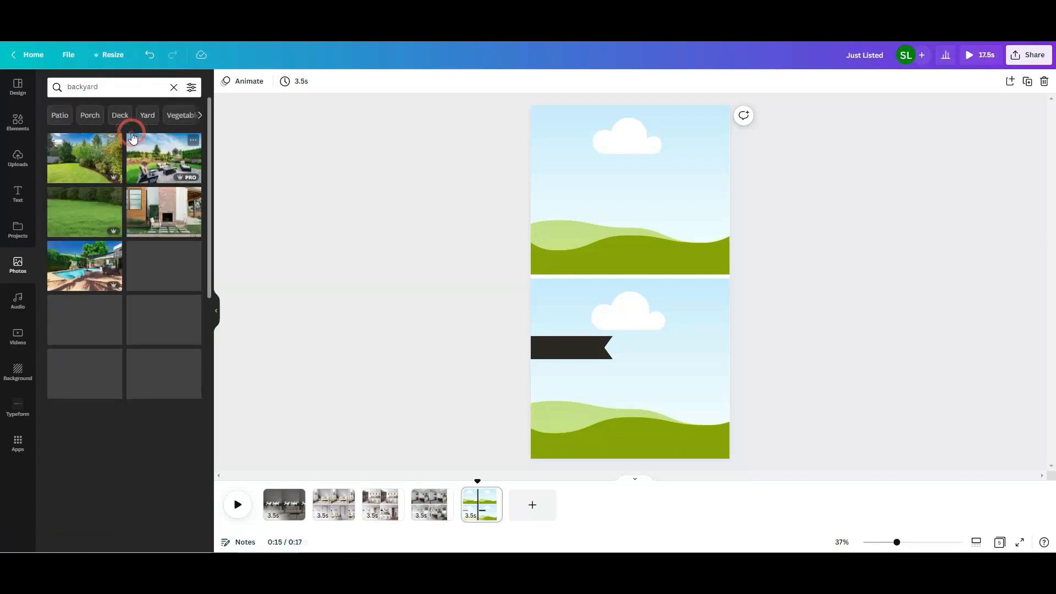
Fill the fifth page's upper grid with the deck and red umbrella photo, framed on its garden side.
drag(75, 328, 577, 220)
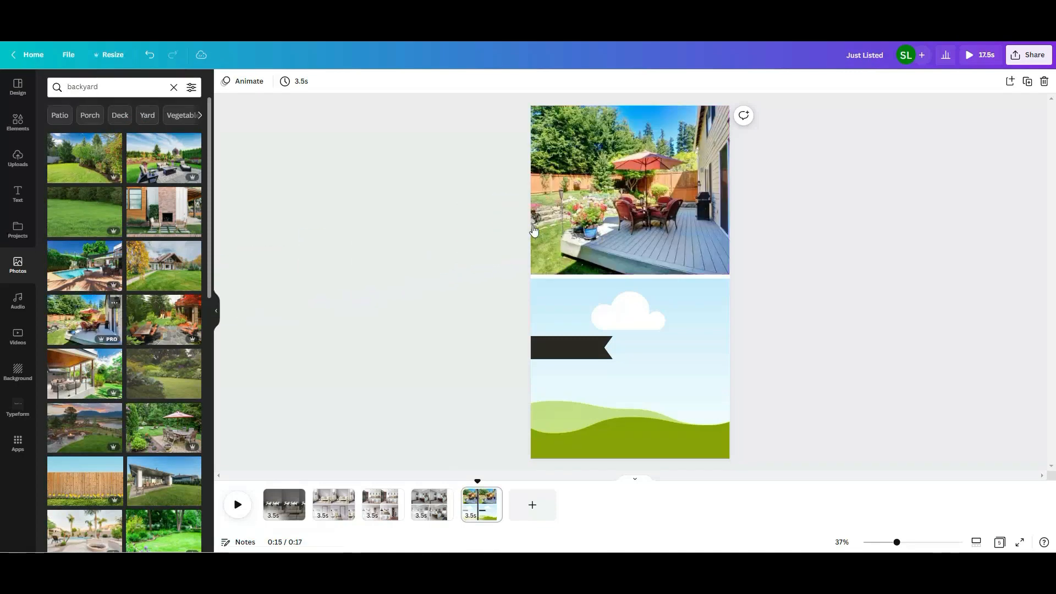
double_click(644, 207)
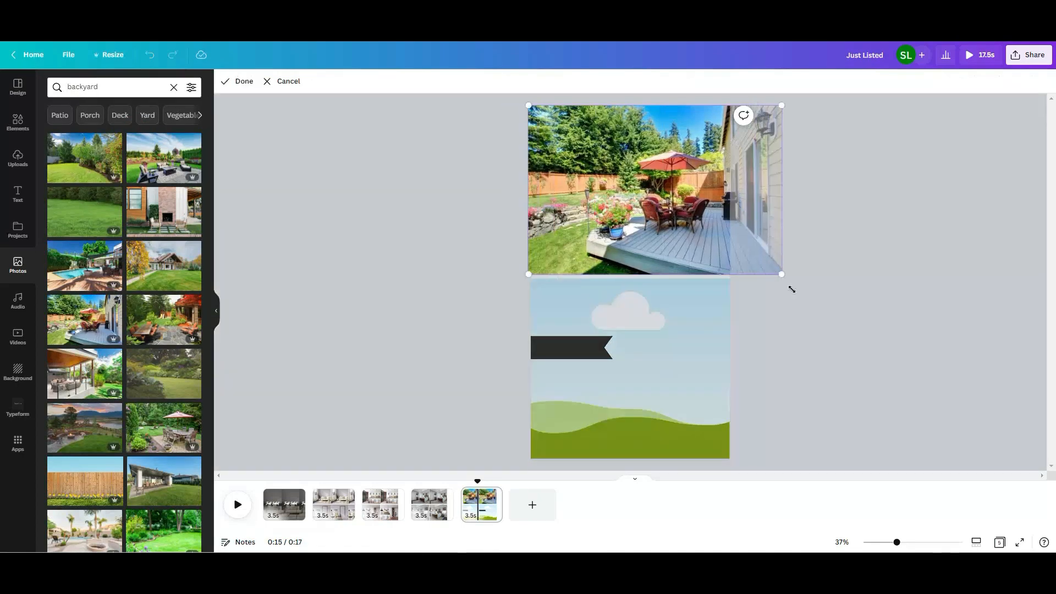
click(823, 323)
Fill the fifth page's lower grid with the same deck photo and shift its crop to show the house side.
drag(76, 328, 407, 400)
double_click(612, 401)
click(361, 398)
click(361, 398)
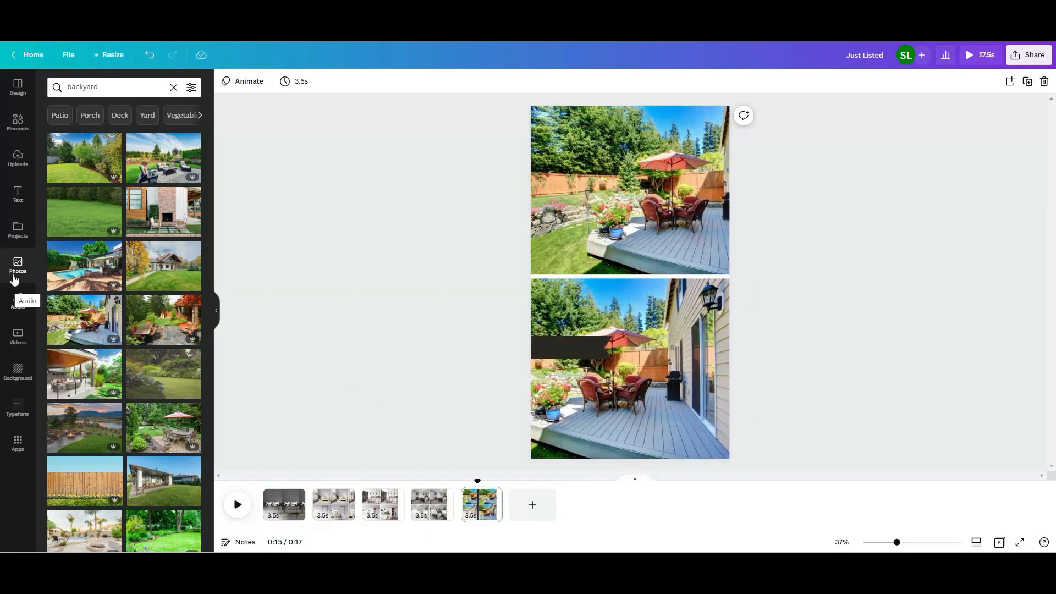
Add a heading to the fifth page with font size 50 and white text.
click(17, 193)
click(97, 165)
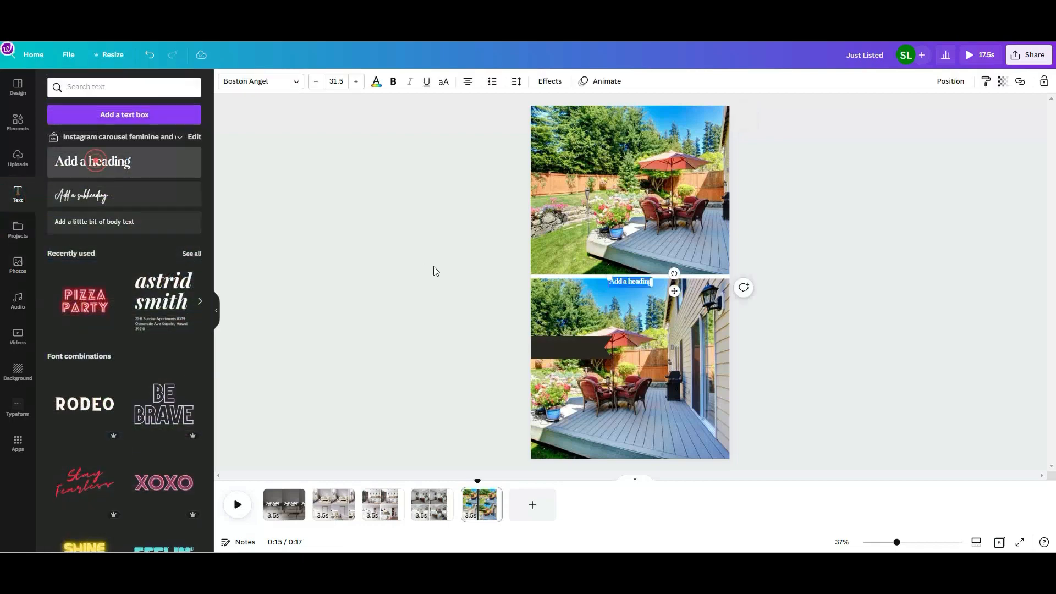
click(337, 81)
text(5)
click(277, 185)
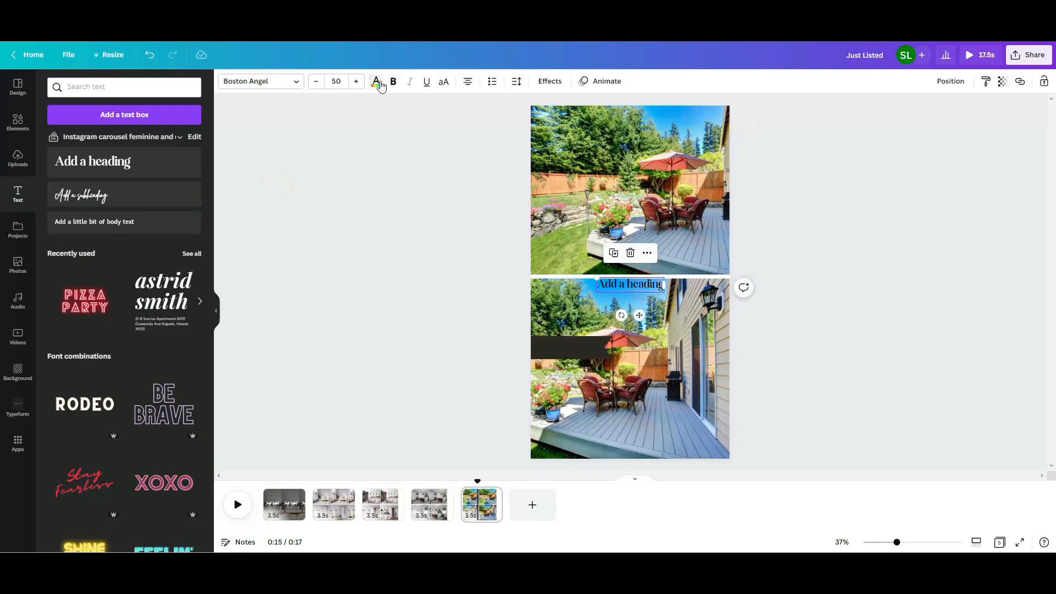
click(377, 82)
click(191, 207)
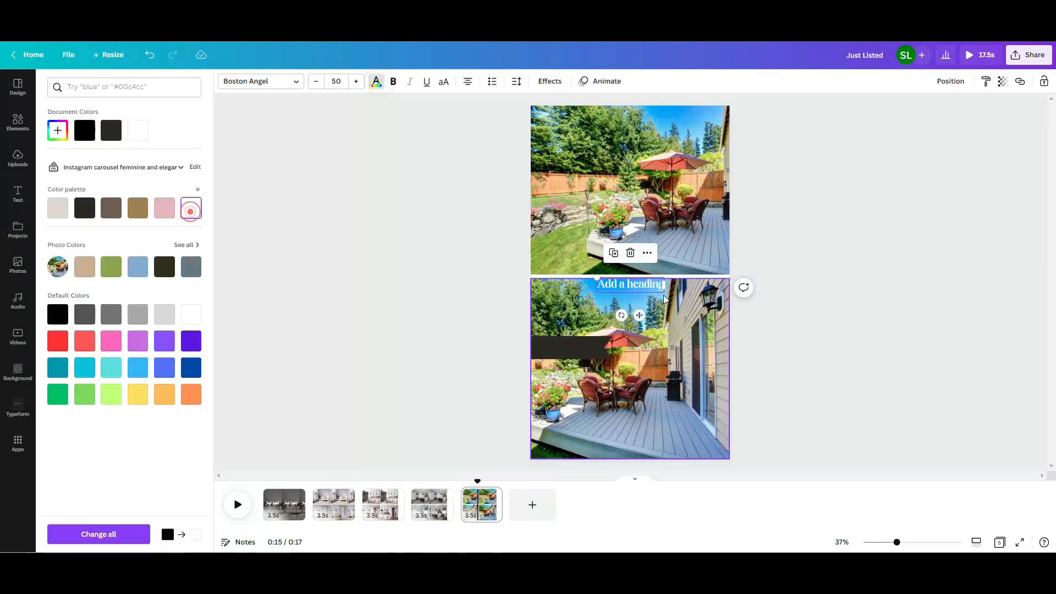
Replace the new heading's placeholder text with "Backyard" and place it on the fifth page's dark banner.
click(633, 285)
key(BackSpace)
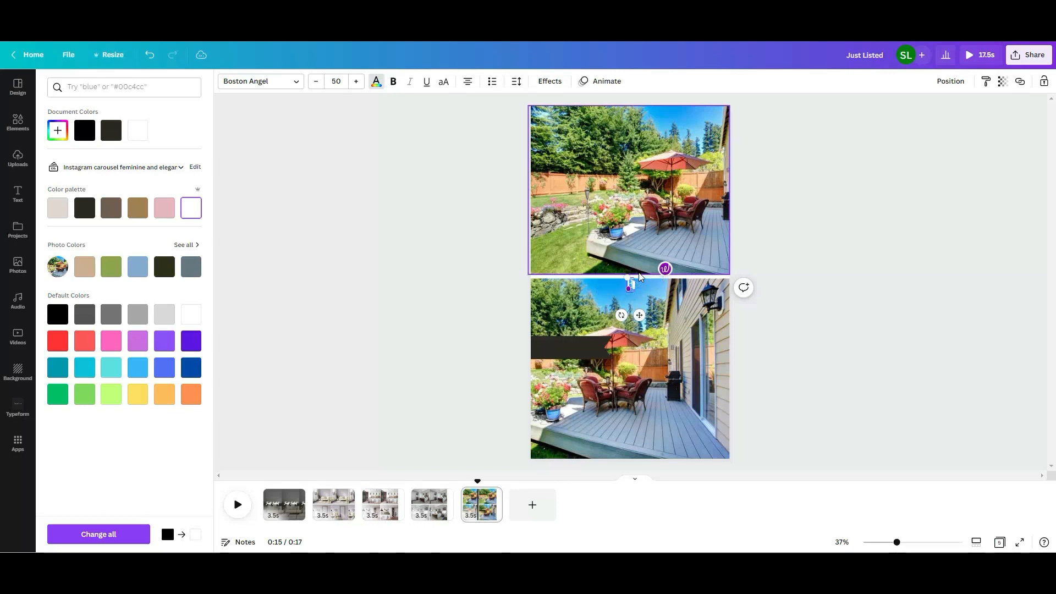
text(Backyard)
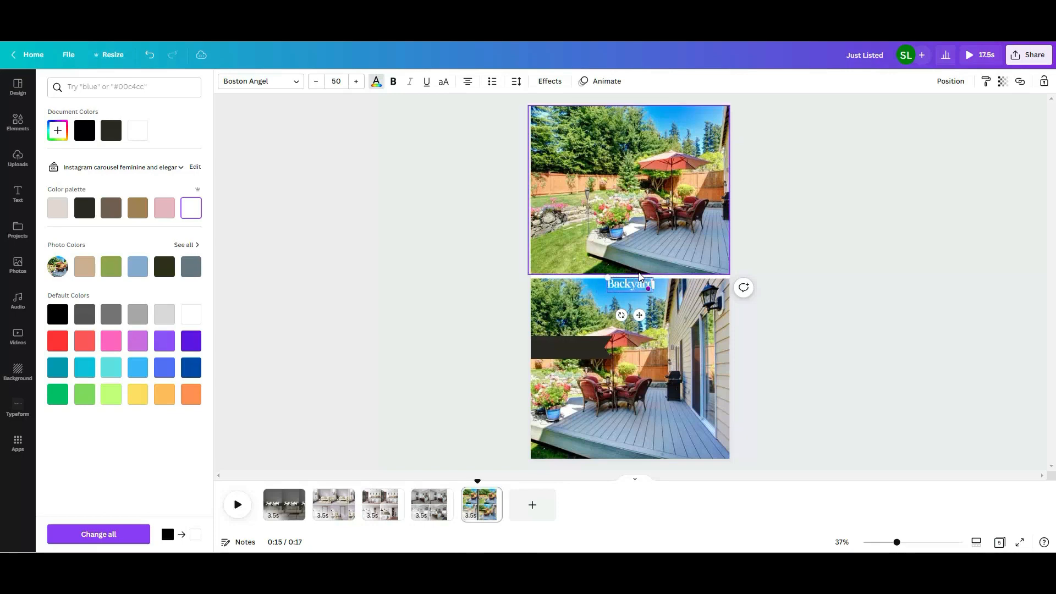
click(430, 334)
drag(632, 291, 580, 344)
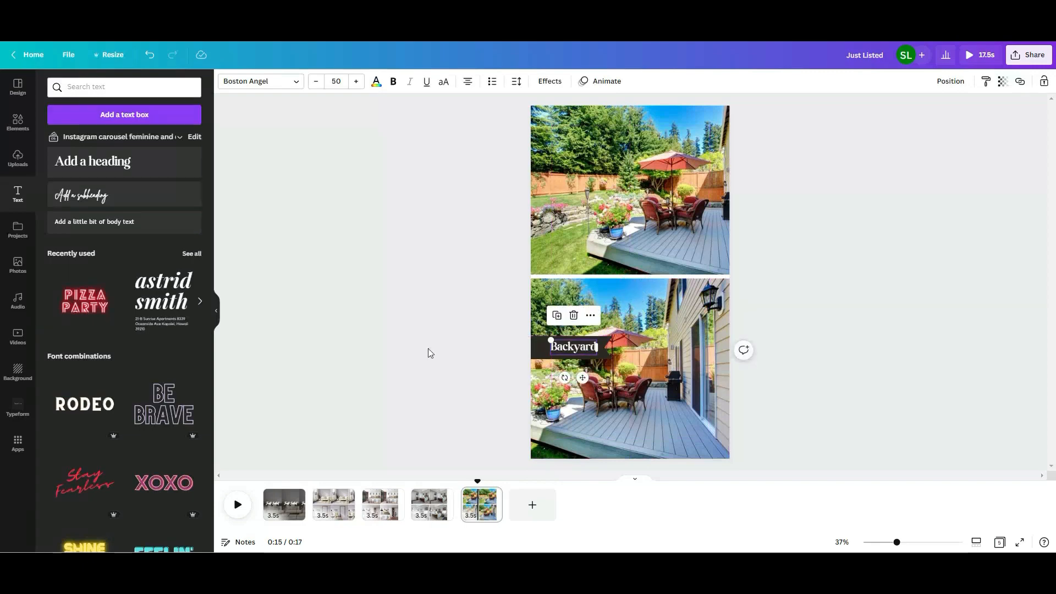
click(428, 350)
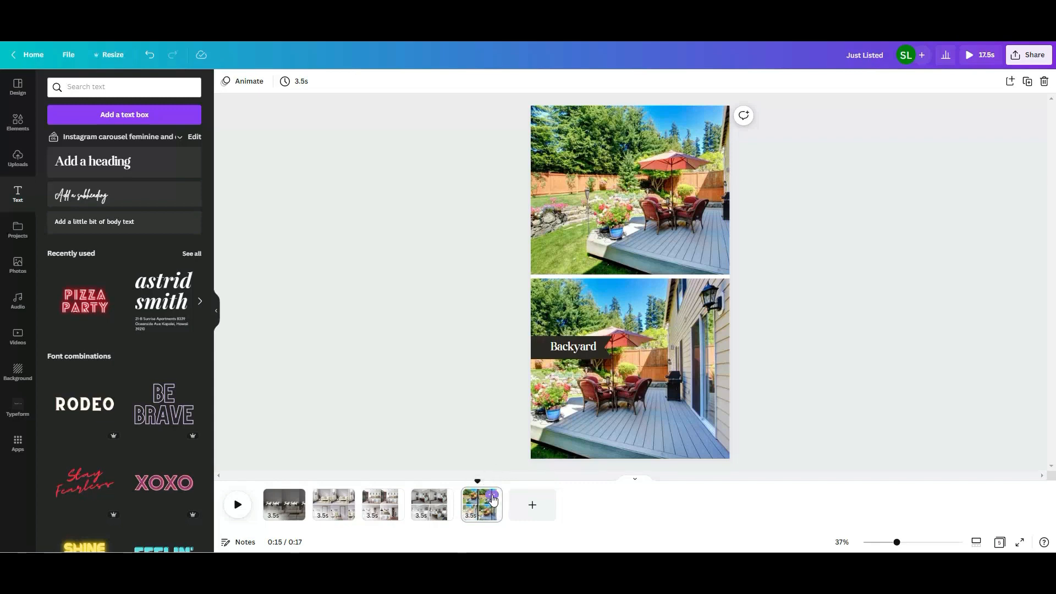
Add a blank page at the end and place a duplicate of the "Just Listed" title page just before it.
click(532, 504)
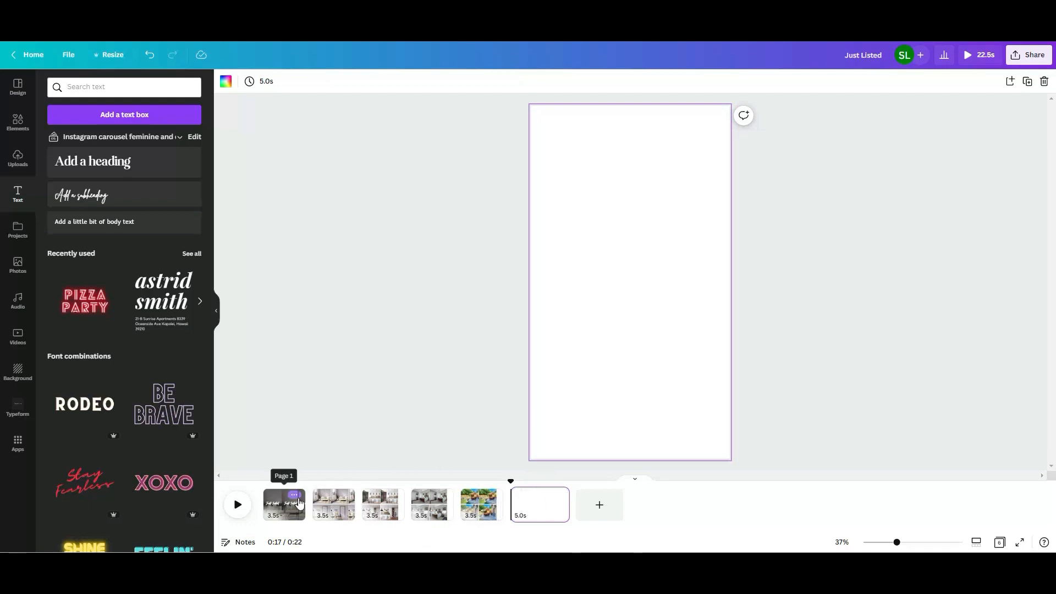
click(295, 496)
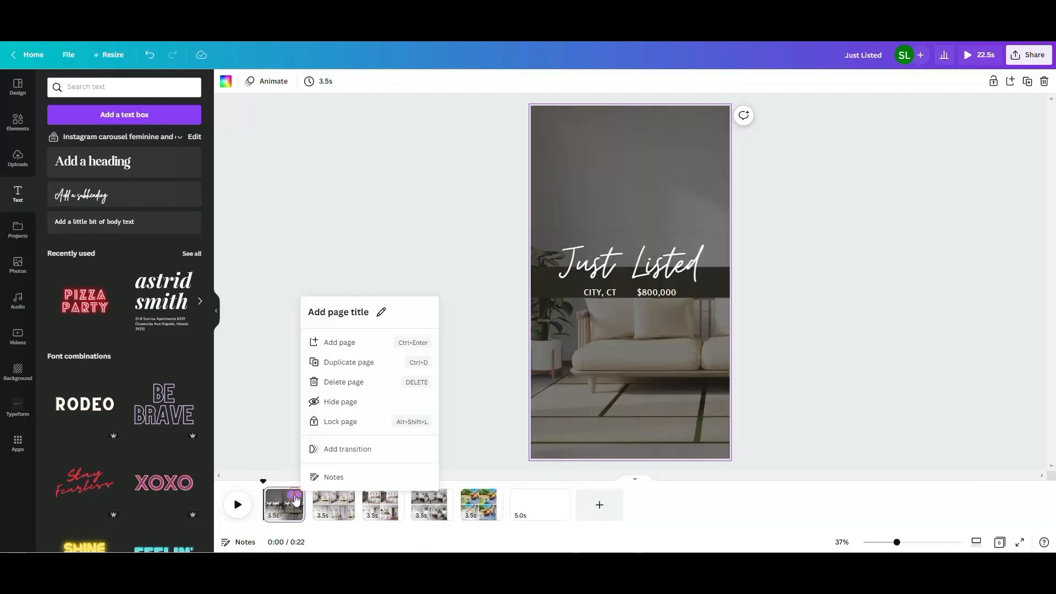
click(337, 363)
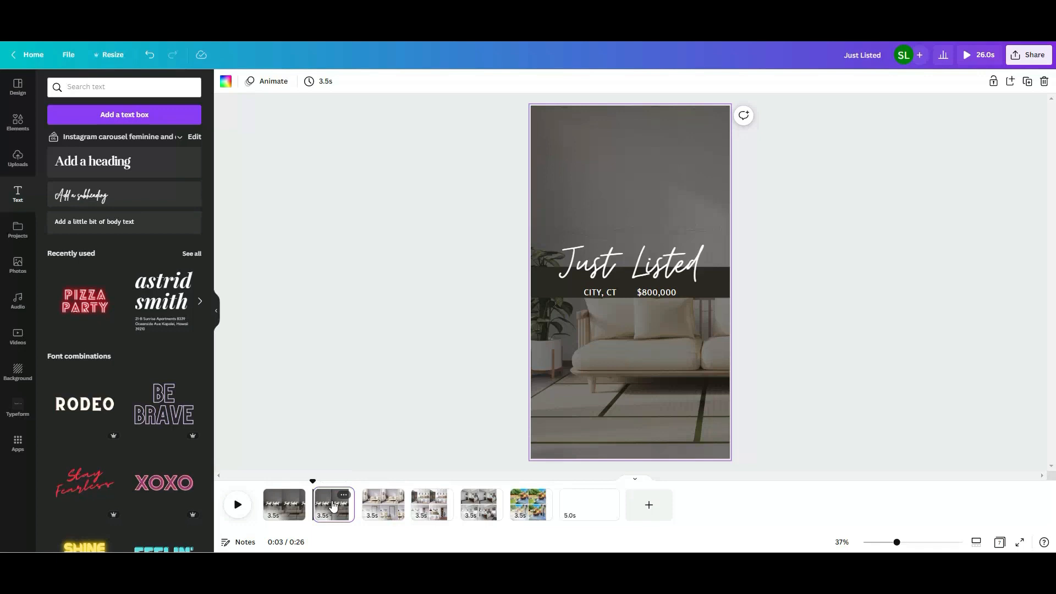
drag(333, 505, 450, 501)
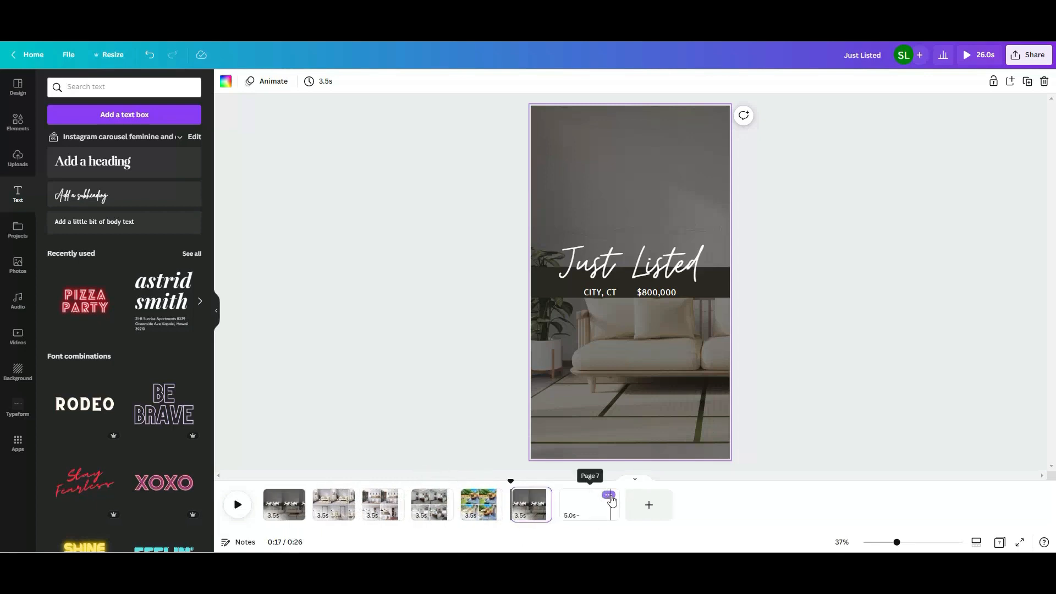
Delete the blank last page.
click(610, 497)
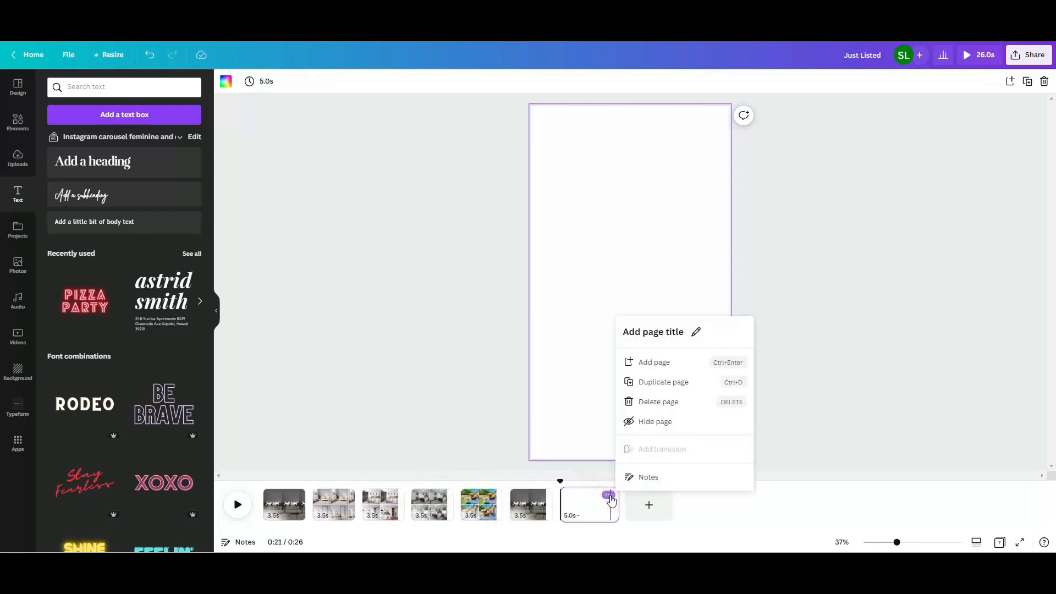
click(659, 402)
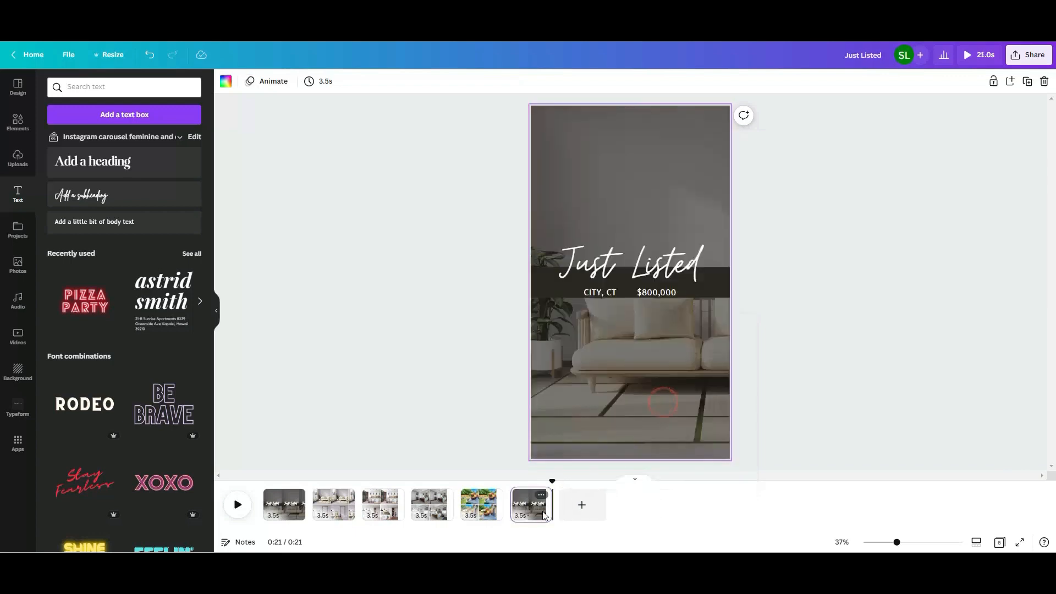
Narrow the dark band on the sixth page from both sides and centre it horizontally on the page.
click(529, 478)
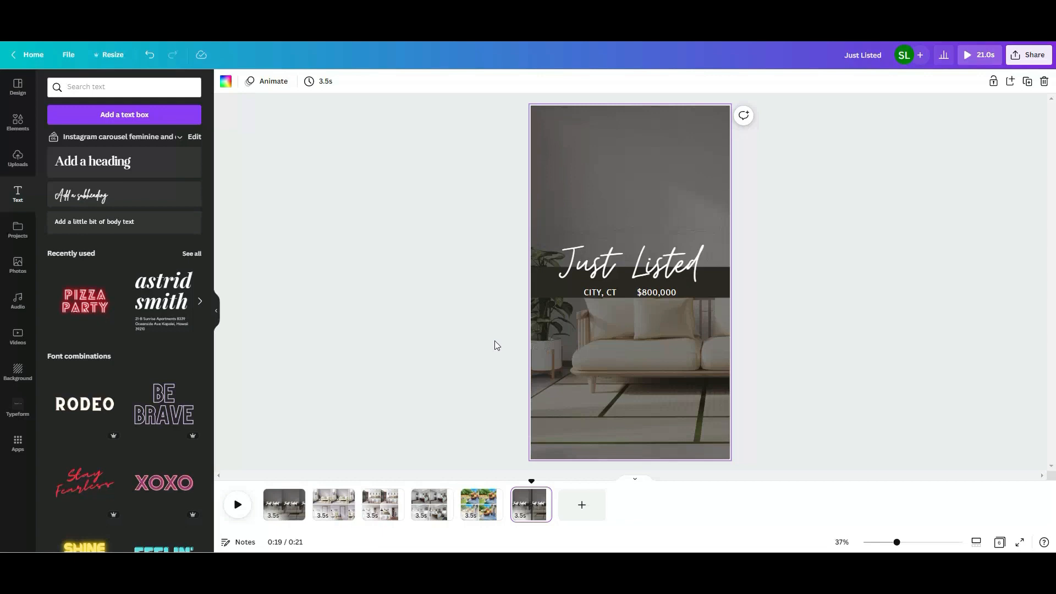
click(542, 286)
click(478, 292)
click(544, 285)
drag(518, 282, 541, 282)
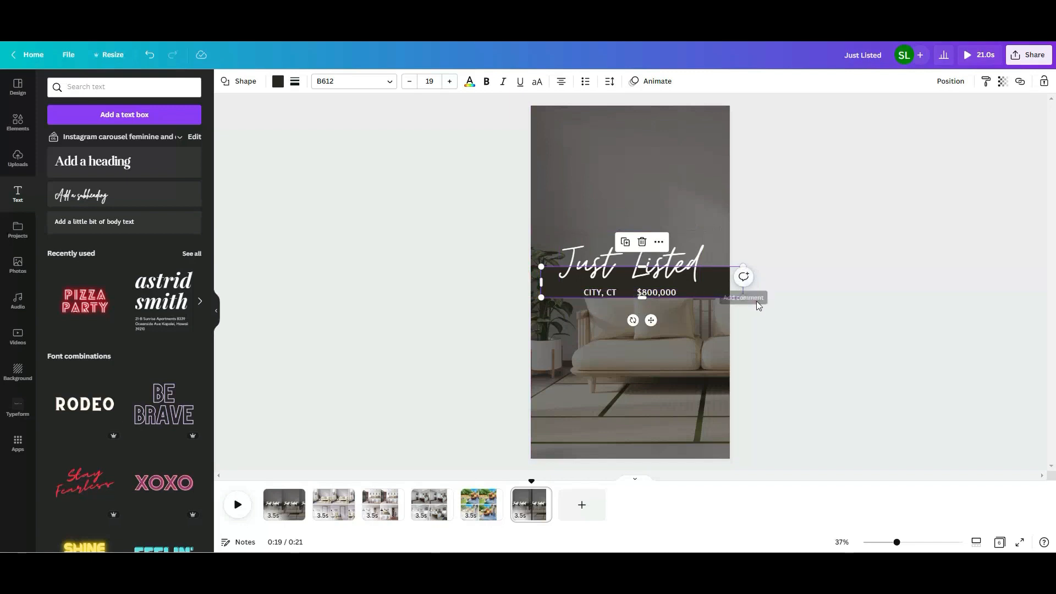
click(746, 337)
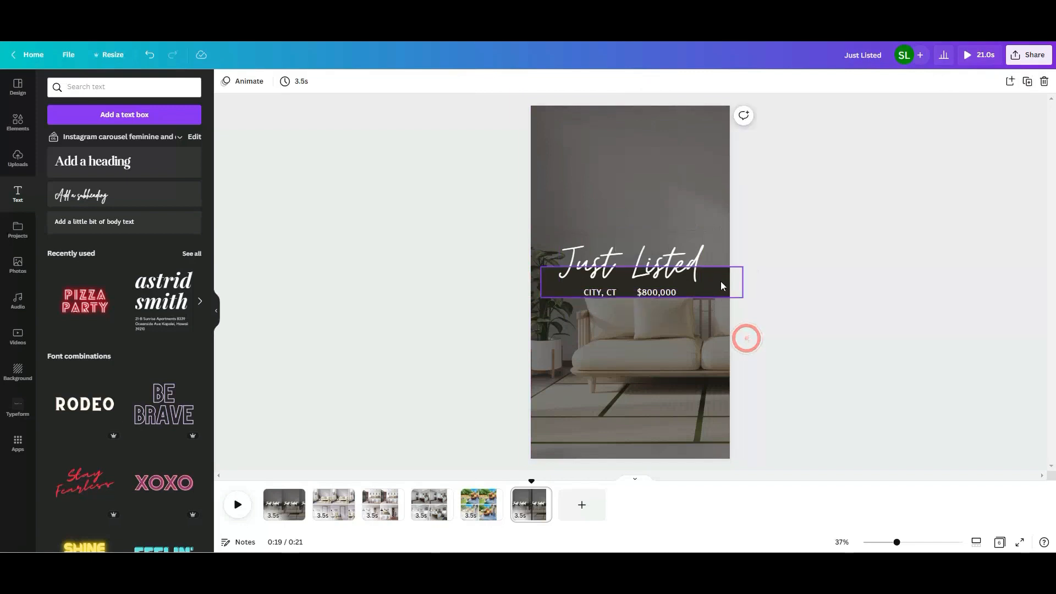
click(719, 285)
drag(711, 280, 687, 280)
drag(514, 280, 542, 281)
click(950, 81)
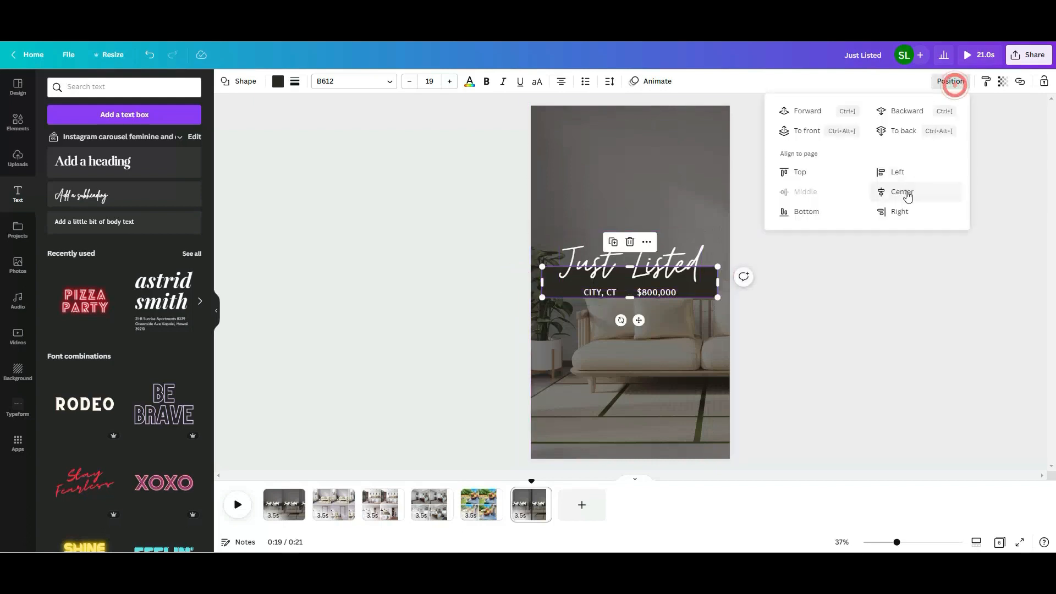
click(905, 293)
click(906, 291)
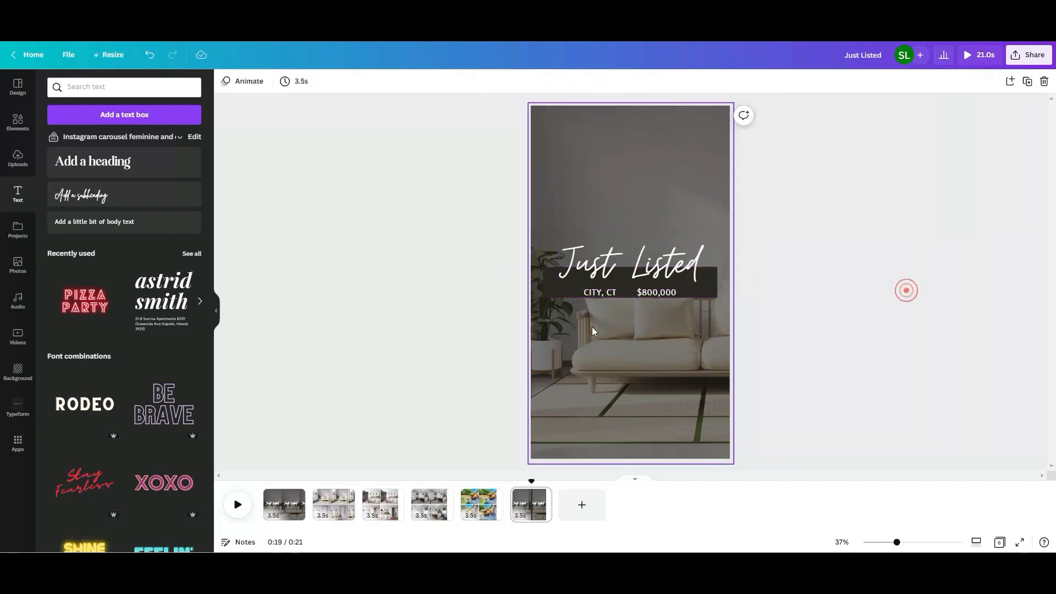
Stretch the sixth page's dark band upward and downward into a tall panel and align it to the page's vertical middle.
click(552, 289)
drag(630, 297, 630, 408)
click(565, 380)
drag(629, 266, 632, 161)
click(830, 178)
click(669, 198)
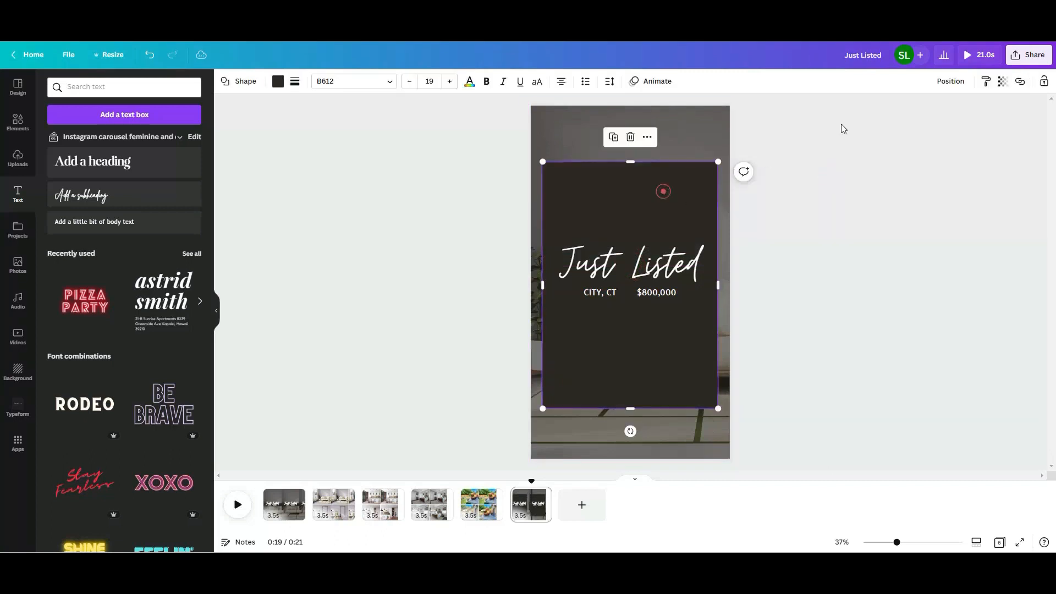
click(950, 81)
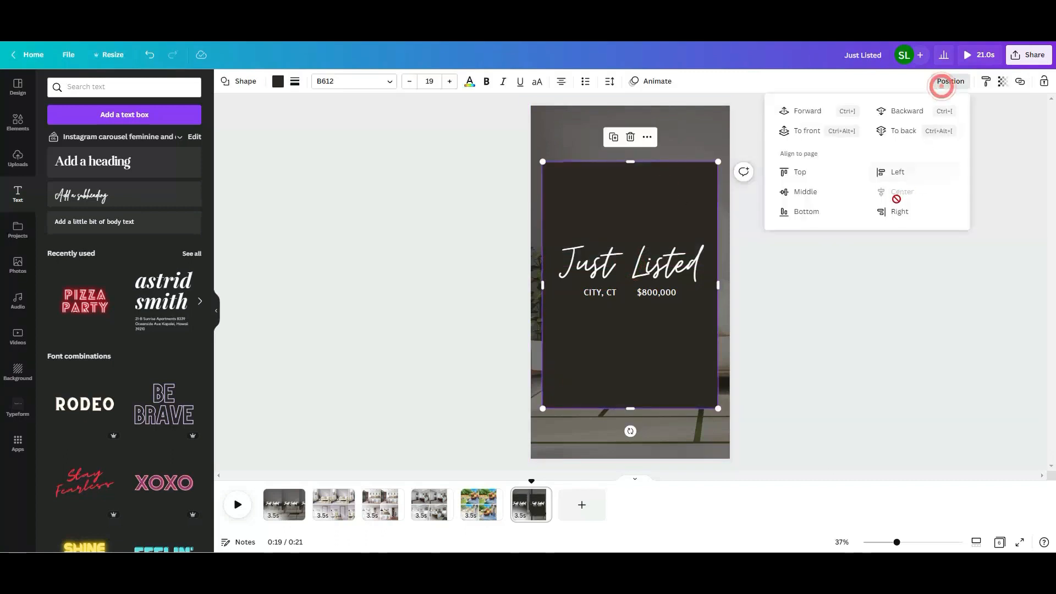
click(823, 192)
click(840, 277)
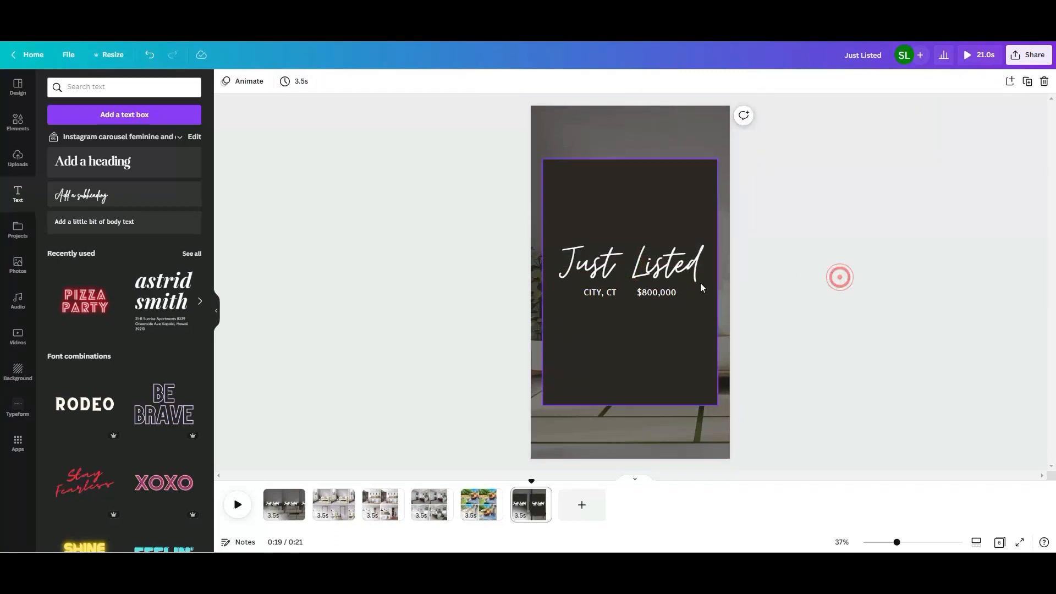
Add a heading to the sixth page and place it above the "Just Listed" text inside the dark panel.
click(111, 162)
click(379, 302)
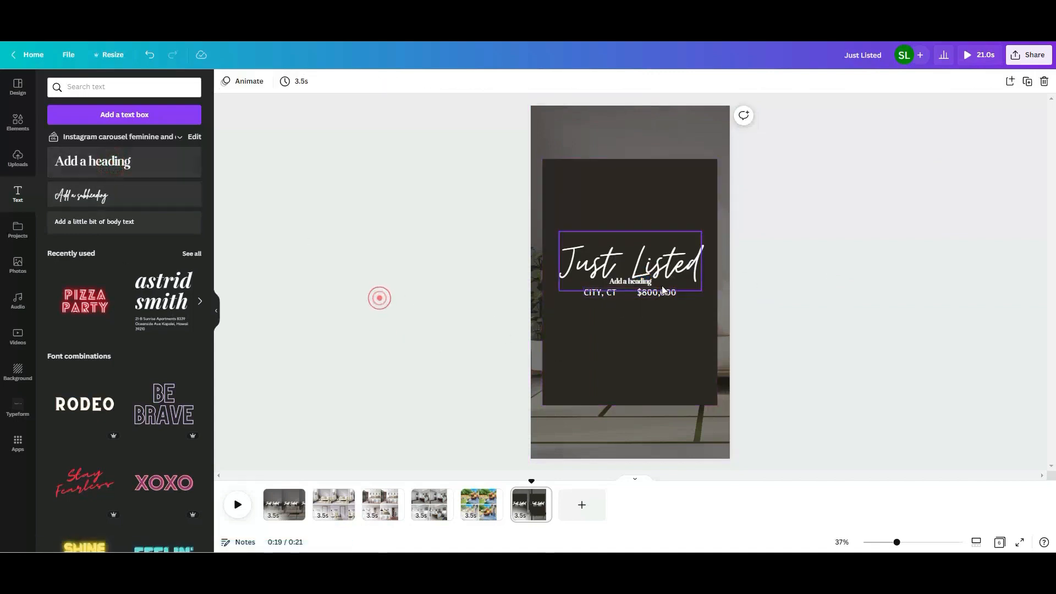
drag(630, 281, 638, 216)
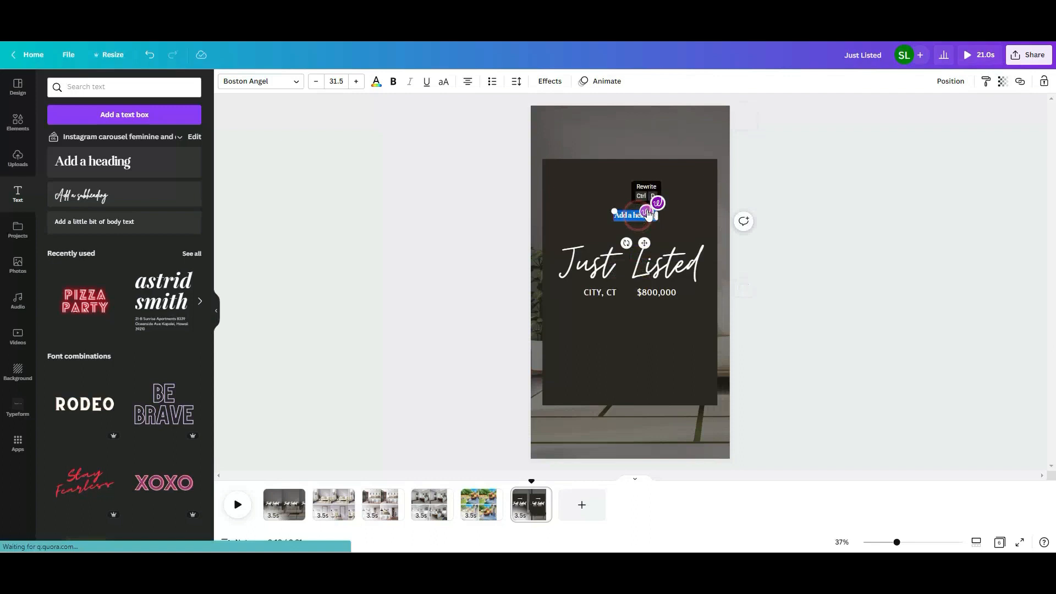
Write "BOOK A SHOWING TODAY" in the sixth page's heading over two lines, enlarging it to size 58.4 near the dark panel's upper edge.
text(BOO)
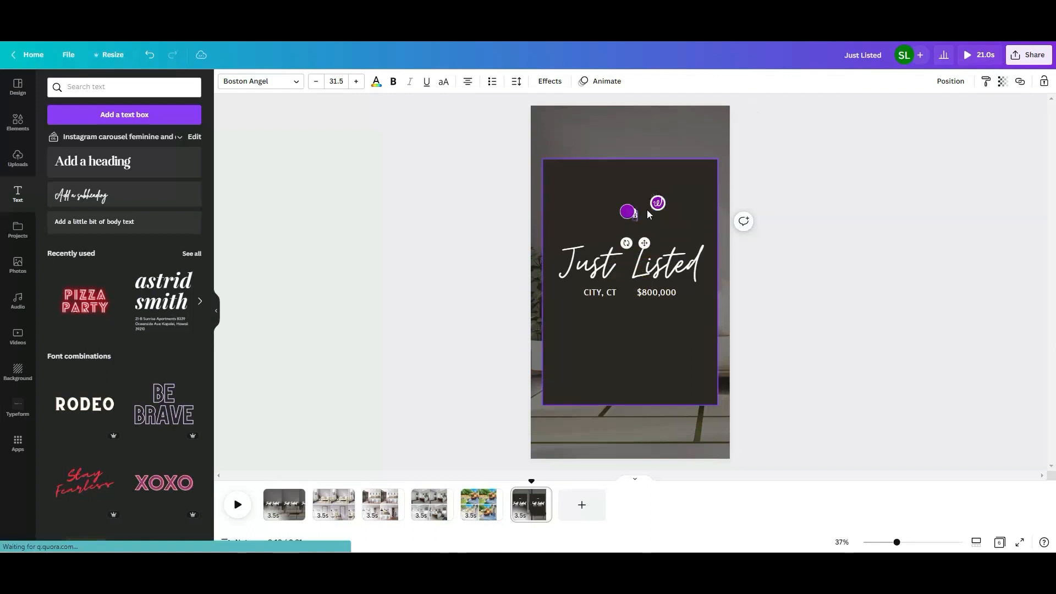
text(K A SHOWING TODAY)
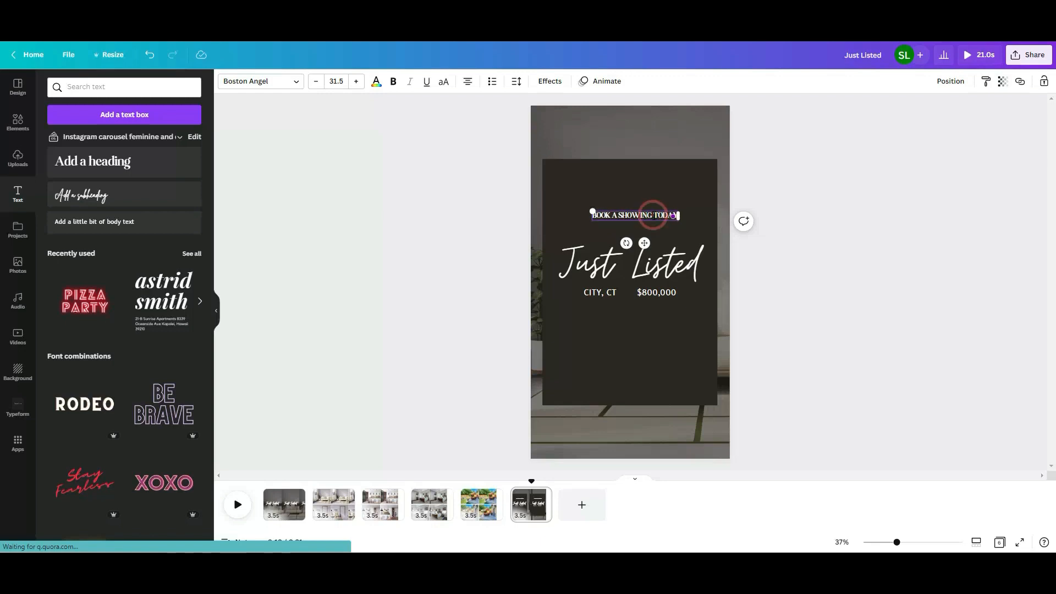
key(Return)
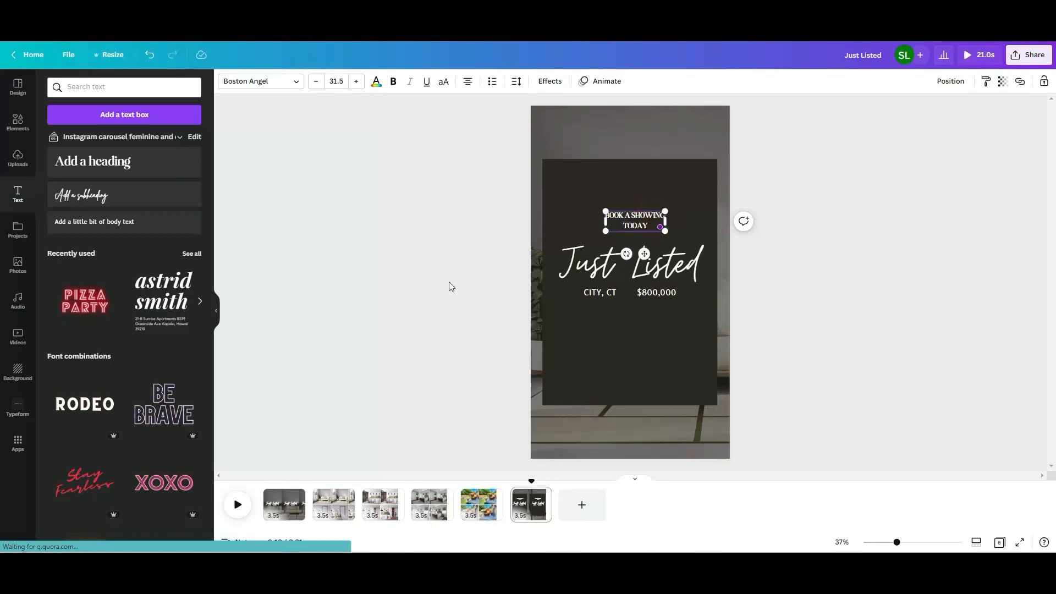
click(449, 286)
click(618, 219)
drag(604, 210, 571, 199)
drag(667, 199, 646, 208)
click(813, 286)
click(854, 299)
Replace the "Just Listed" script text on the sixth page with the agent's full name.
click(660, 266)
click(660, 266)
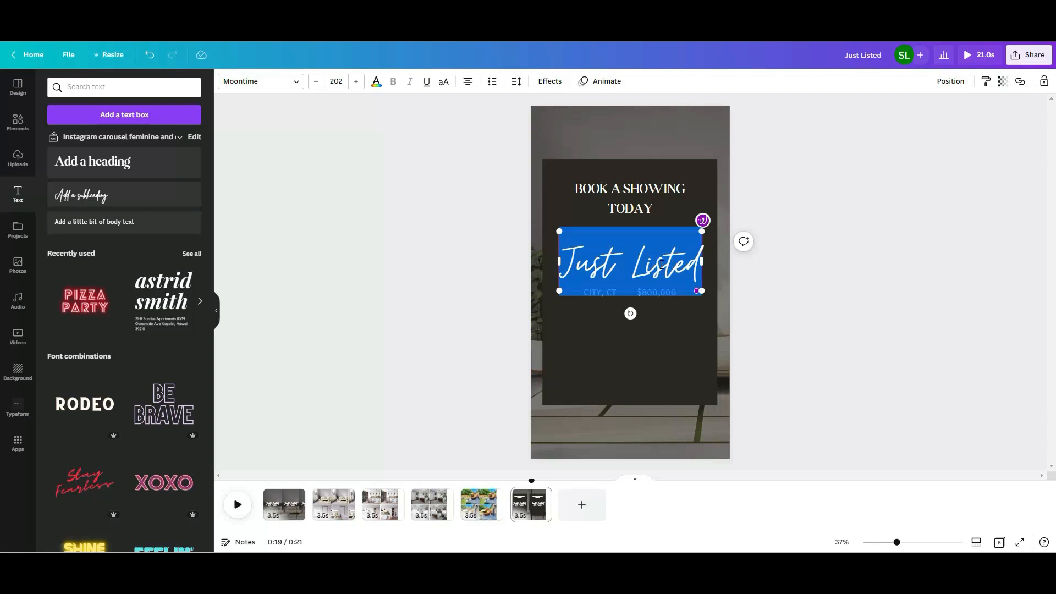
text(Joanna)
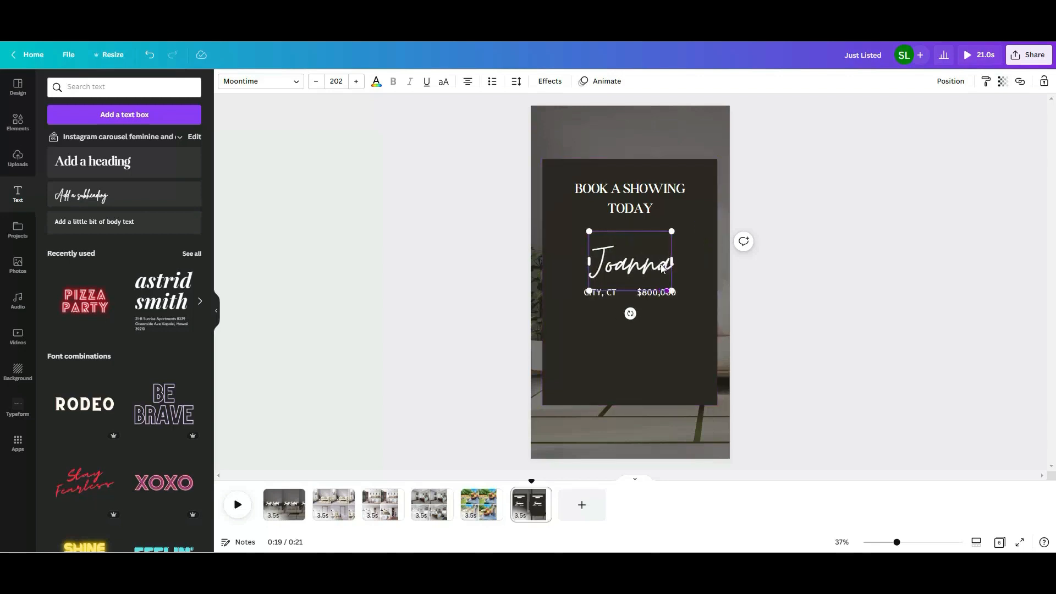
text( Smith)
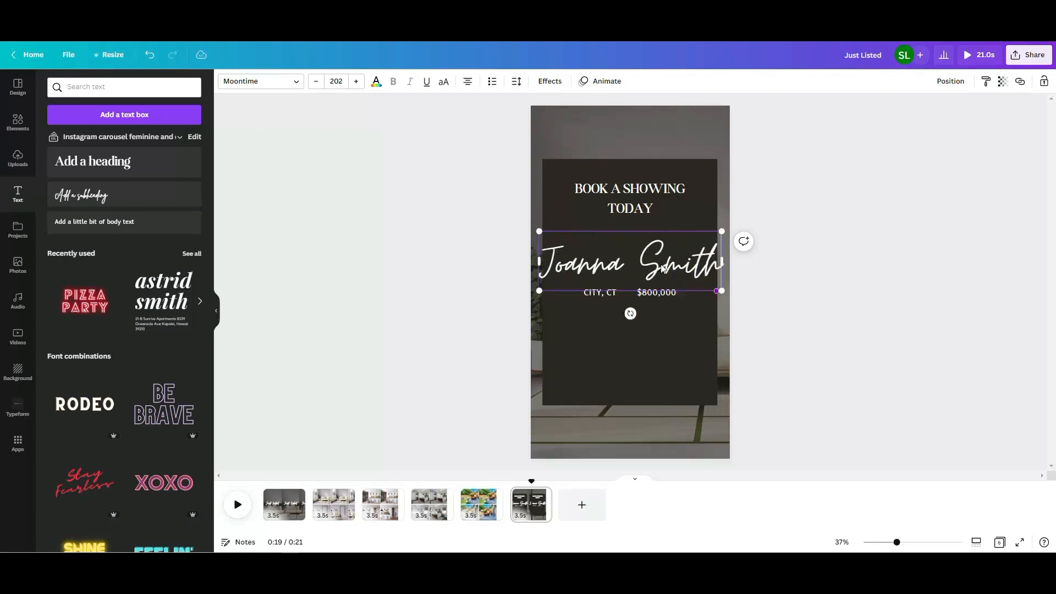
Shrink the agent's script name to size 163, centre it horizontally on the page and raise it slightly.
drag(539, 230, 556, 236)
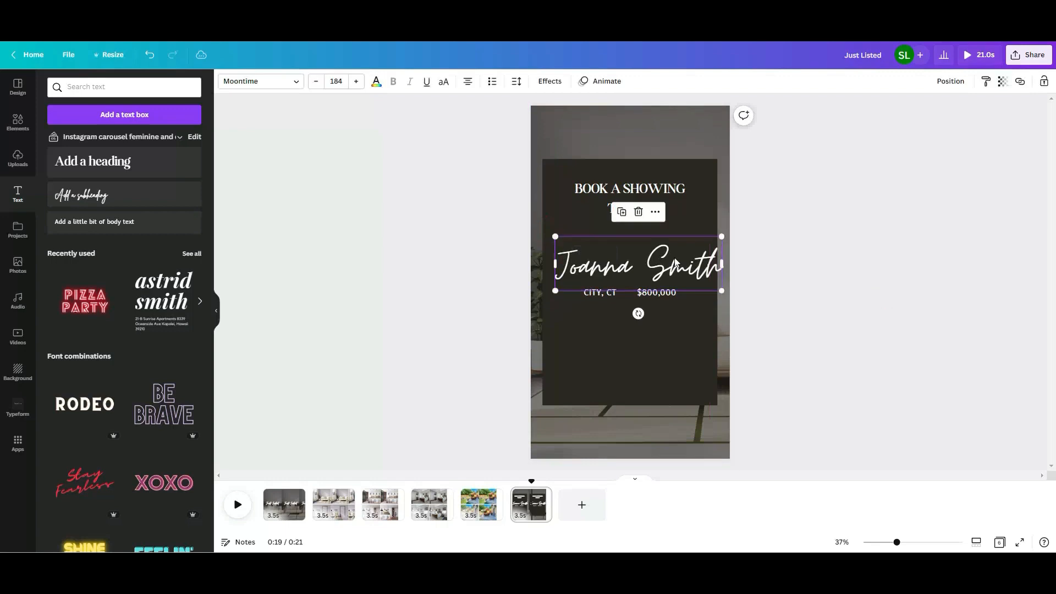
drag(721, 290, 704, 284)
click(819, 292)
click(950, 80)
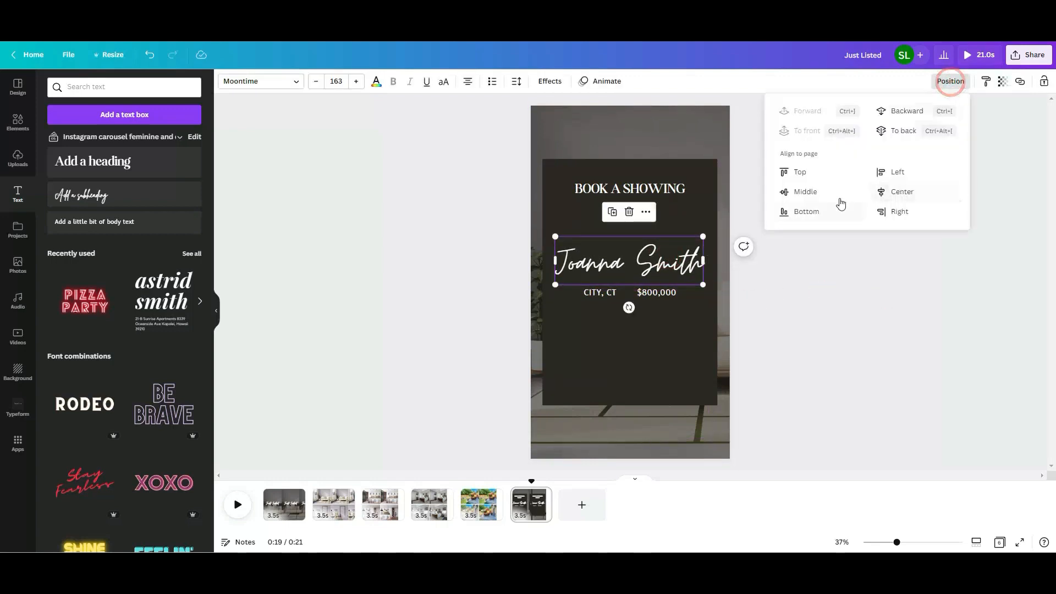
click(889, 192)
click(891, 295)
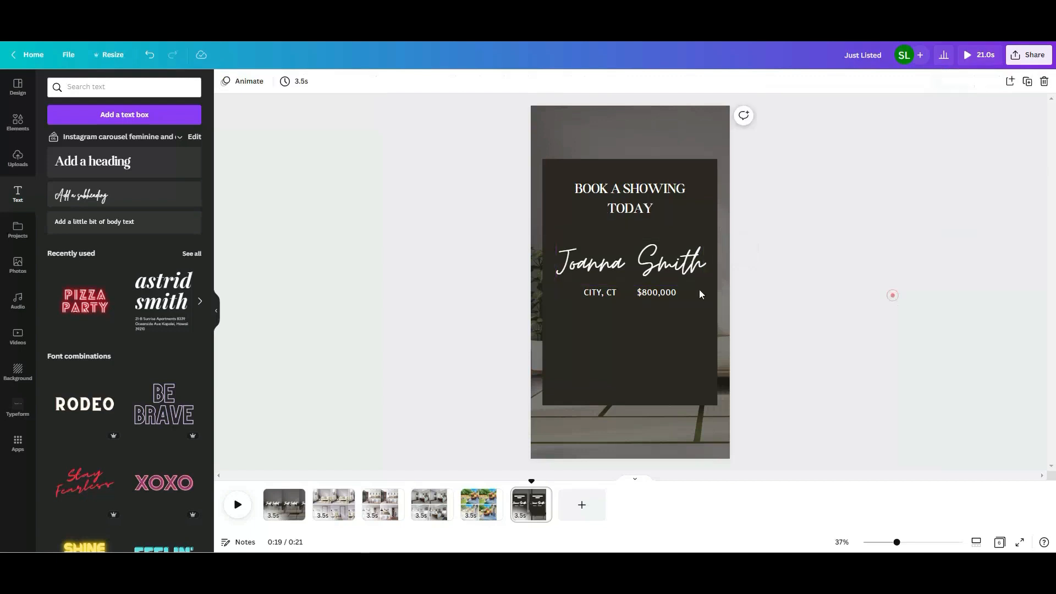
drag(627, 272, 627, 265)
click(795, 280)
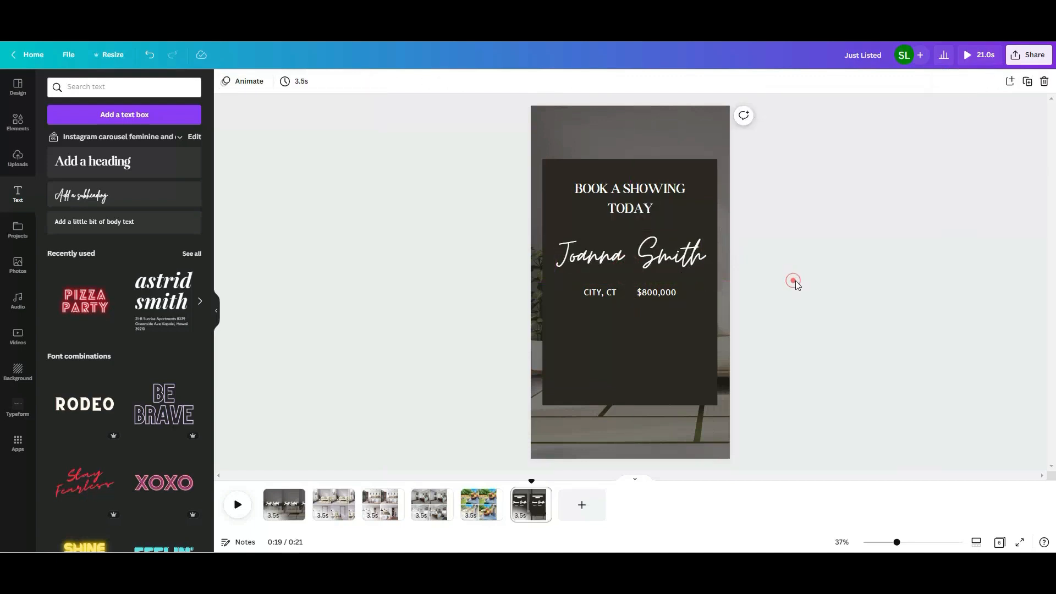
Raise the city and price text slightly and split "CITY, CT" and "$800,000" onto separate lines with a blank line between.
click(625, 296)
drag(625, 297, 625, 291)
triple_click(624, 290)
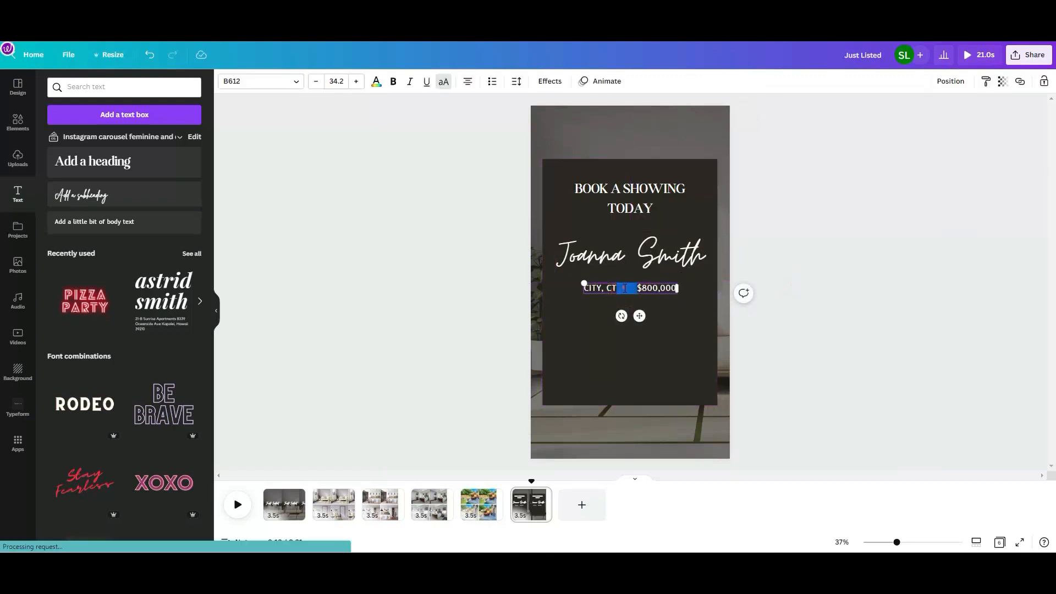
click(619, 288)
click(602, 286)
click(620, 287)
click(636, 286)
key(BackSpace)
key(BackSpace)
key(BackSpace)
key(BackSpace)
key(BackSpace)
key(BackSpace)
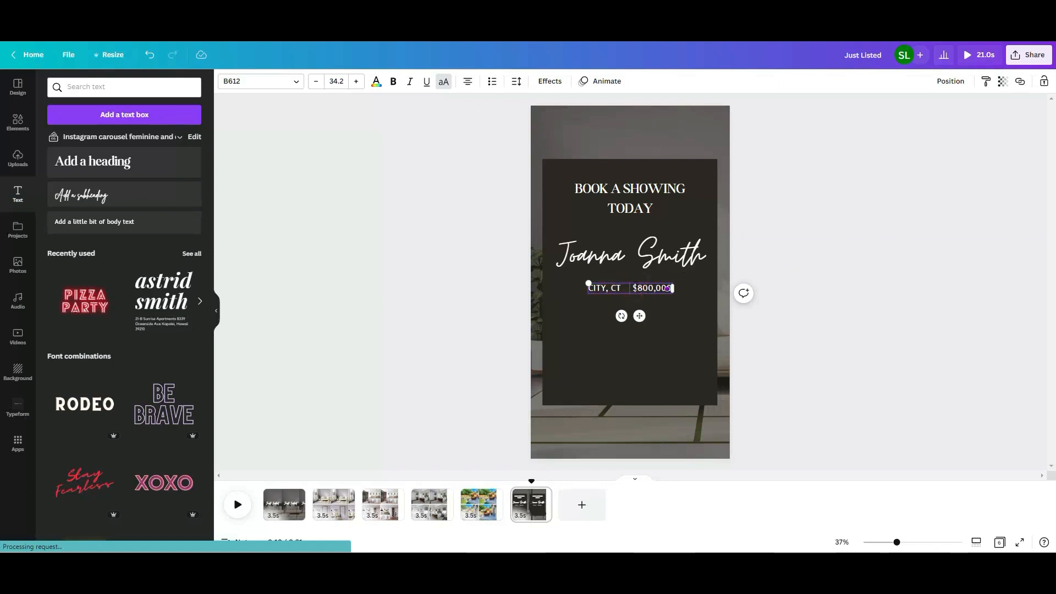
key(Return)
key(Return)
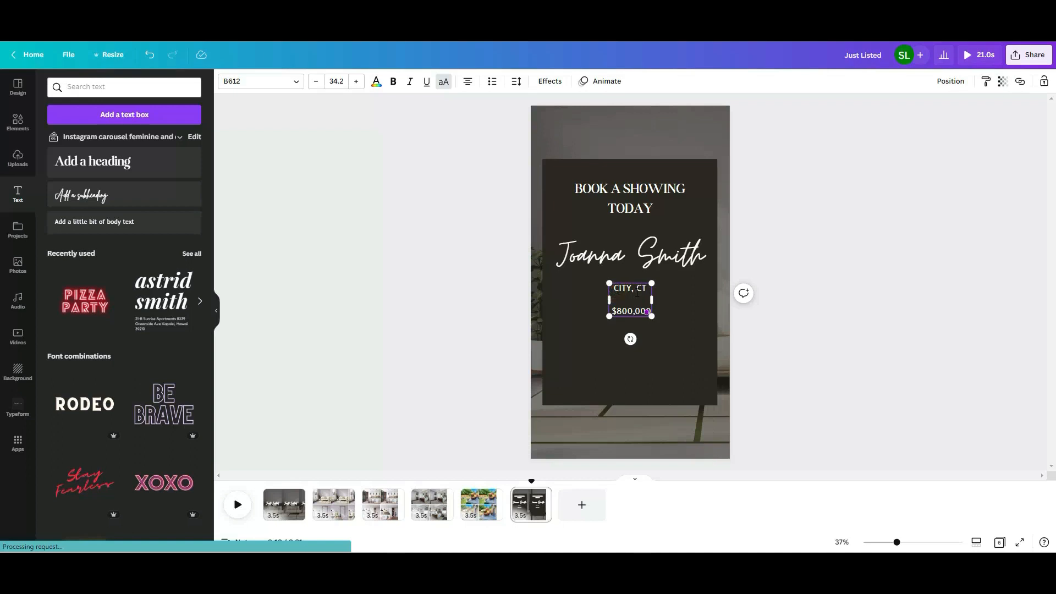
Add the street address as a line above "CITY, CT" and widen that text box on both sides.
key(Return)
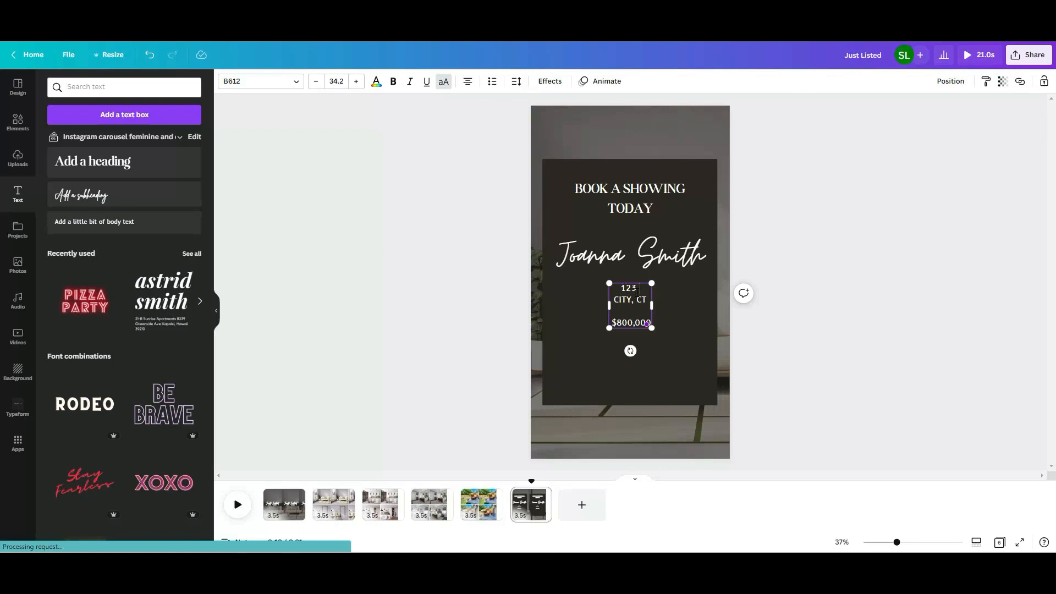
text(123 MAIN ST)
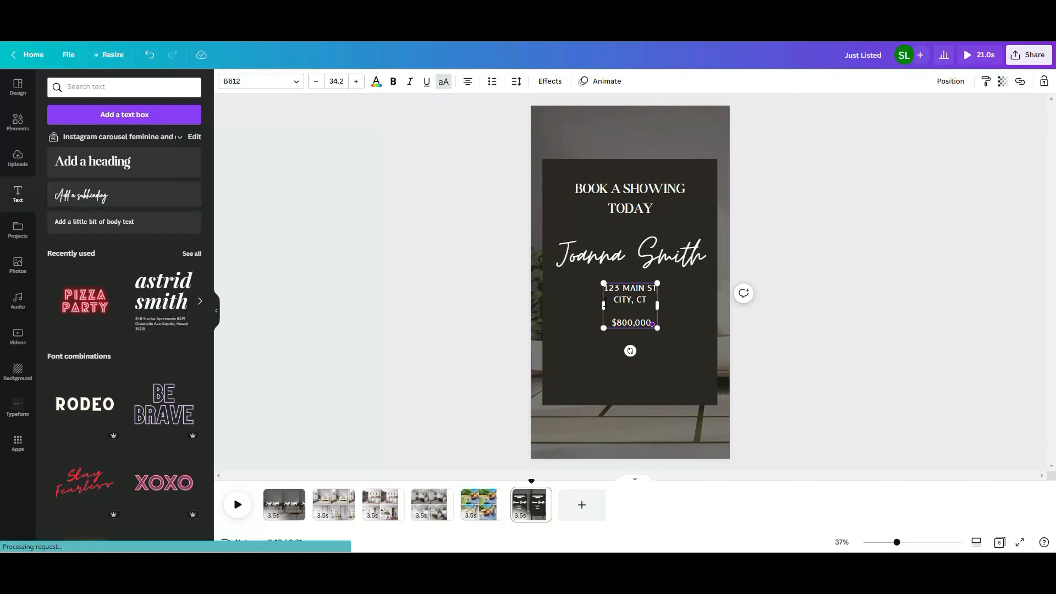
drag(604, 304, 565, 304)
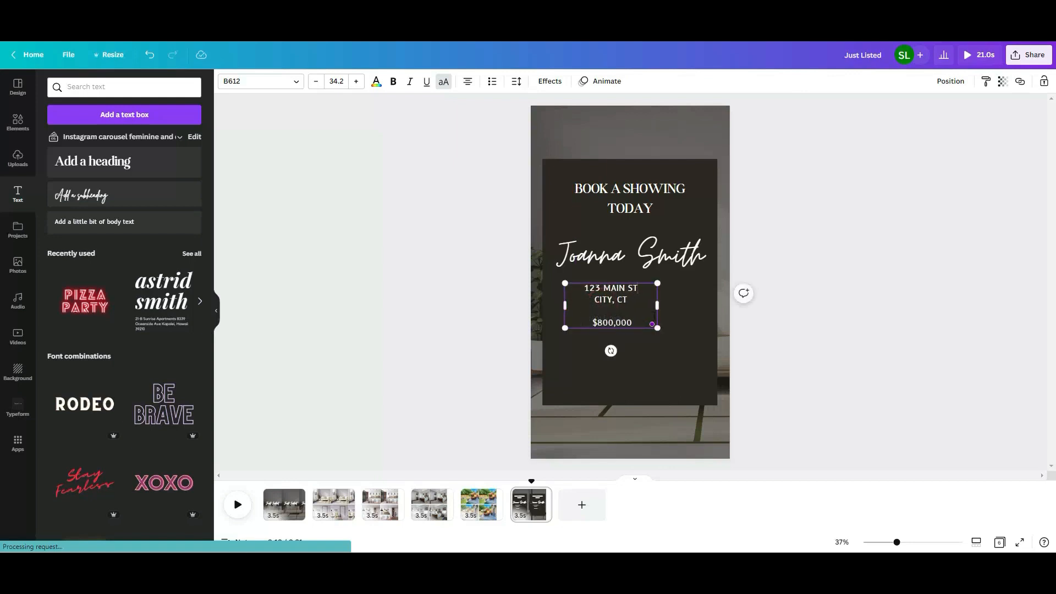
drag(658, 304, 680, 304)
click(830, 332)
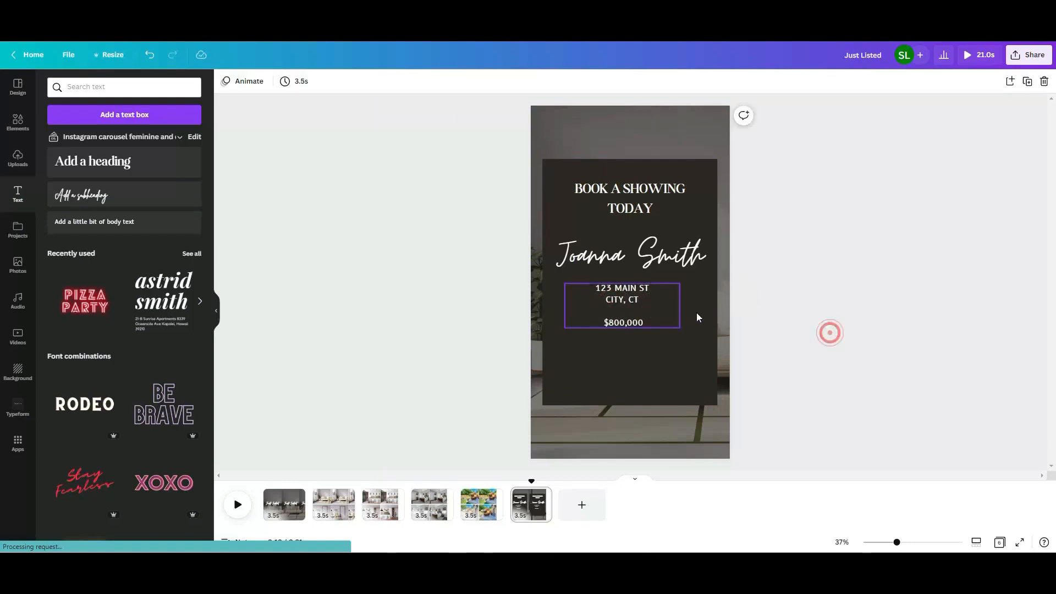
Centre the address and price text horizontally on the page and move it down near the dark panel's lower edge.
click(649, 306)
click(950, 81)
click(934, 192)
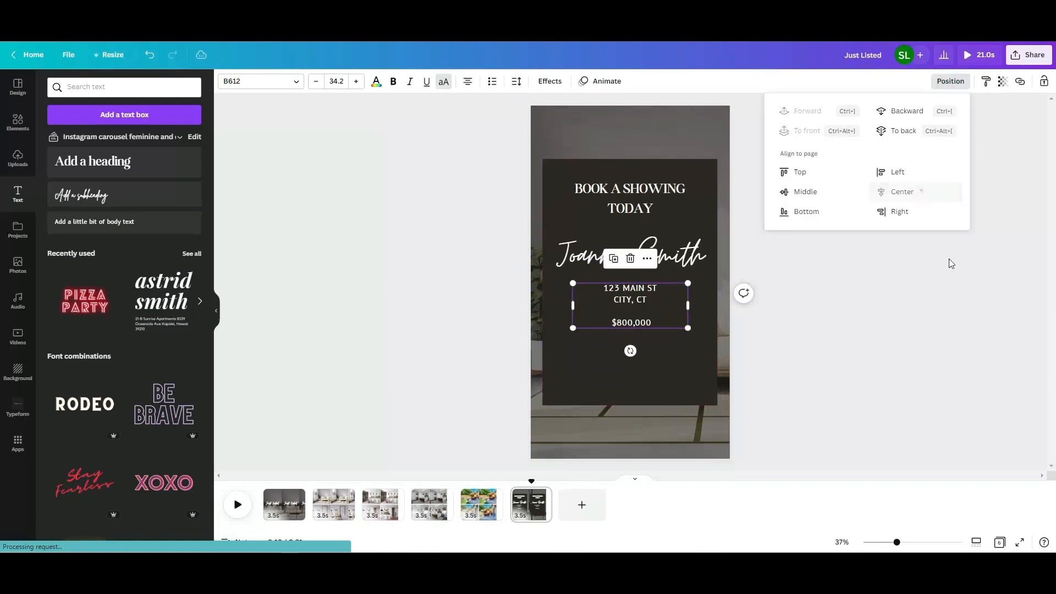
click(960, 304)
drag(638, 313, 639, 373)
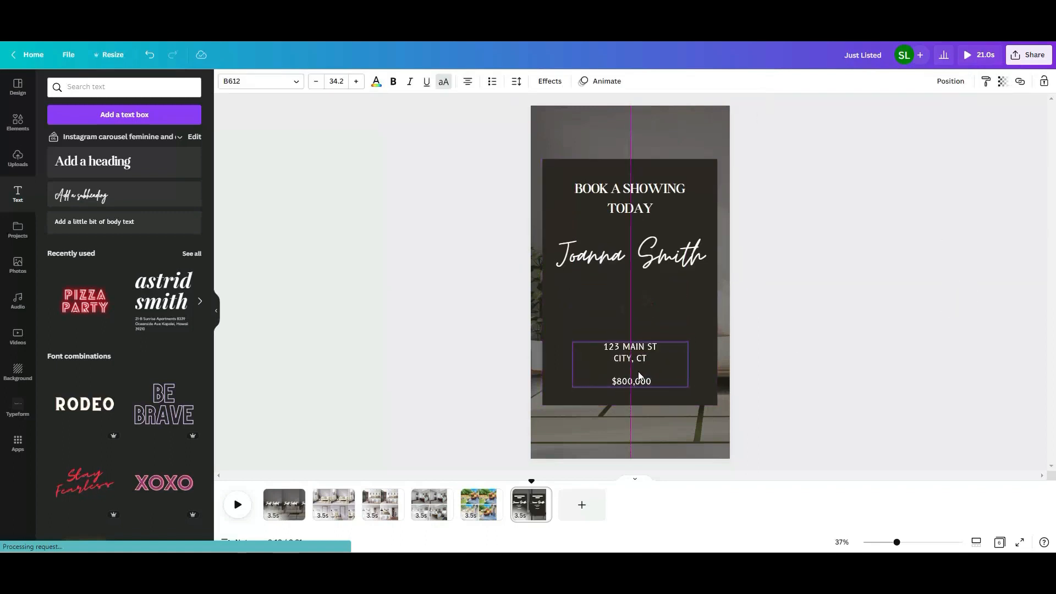
click(821, 371)
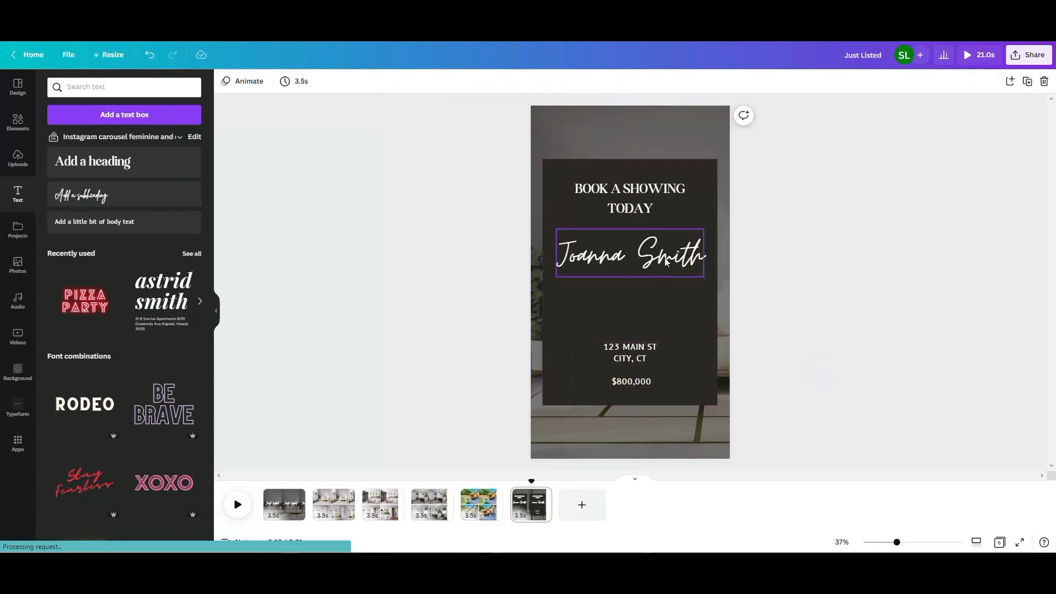
Duplicate the "BOOK A SHOWING TODAY" heading, place the copy below the agent's name and replace its text with the phone number.
click(628, 357)
click(448, 292)
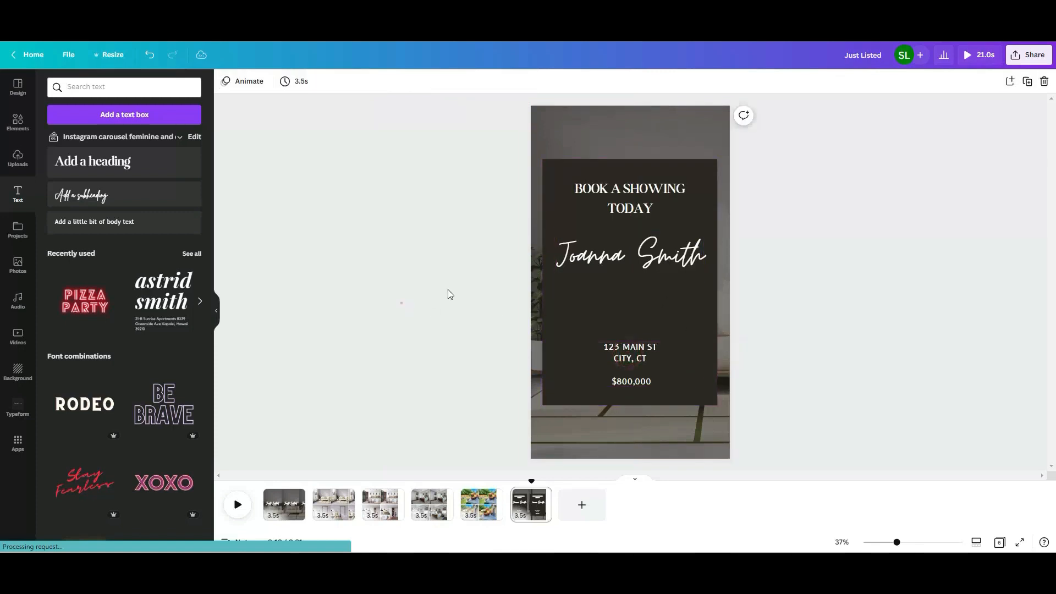
click(638, 197)
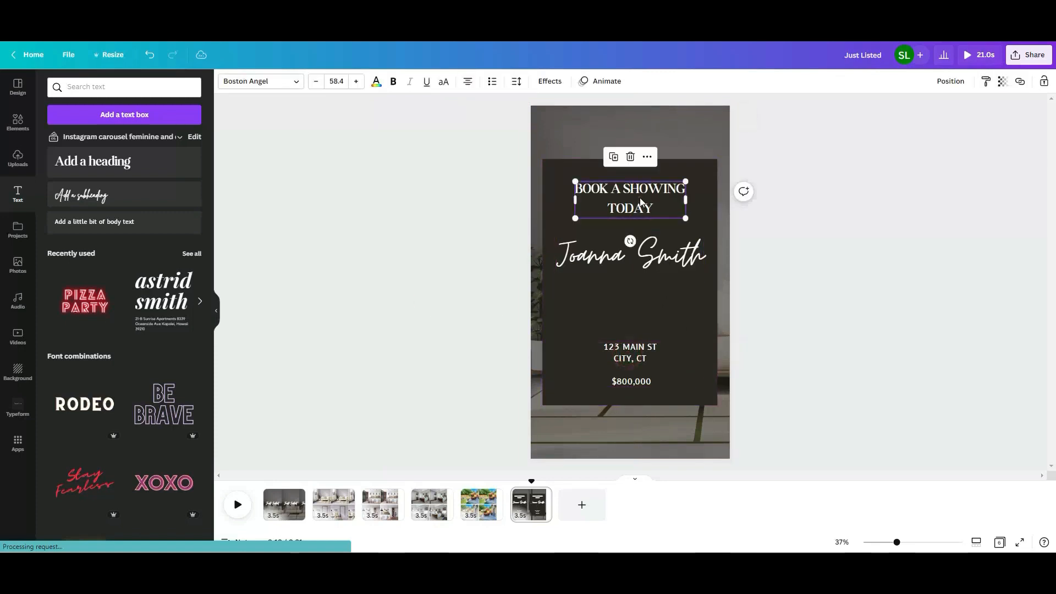
click(614, 159)
drag(619, 288, 572, 282)
triple_click(633, 297)
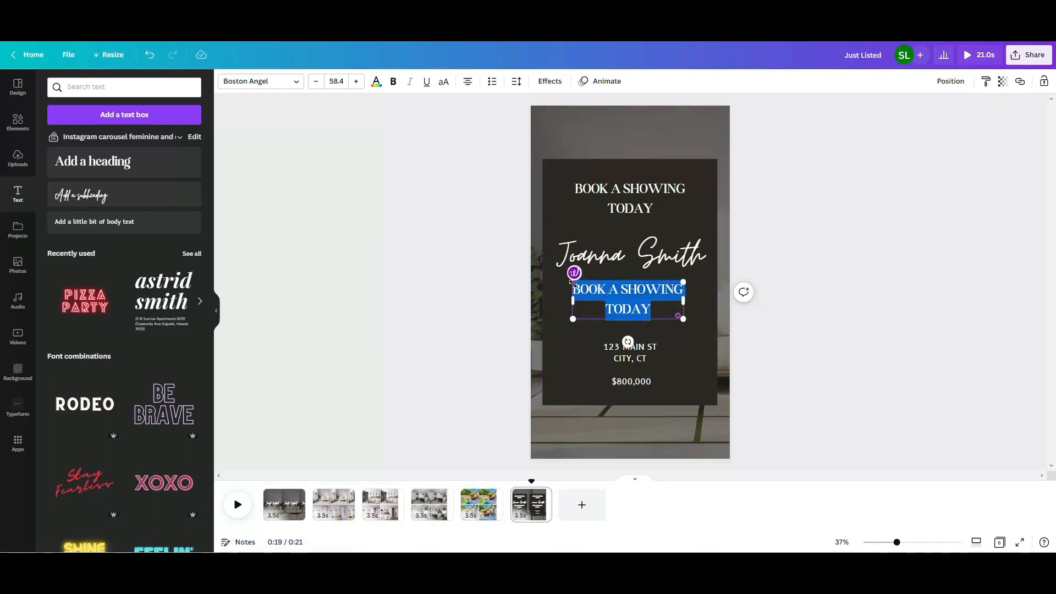
text($60)
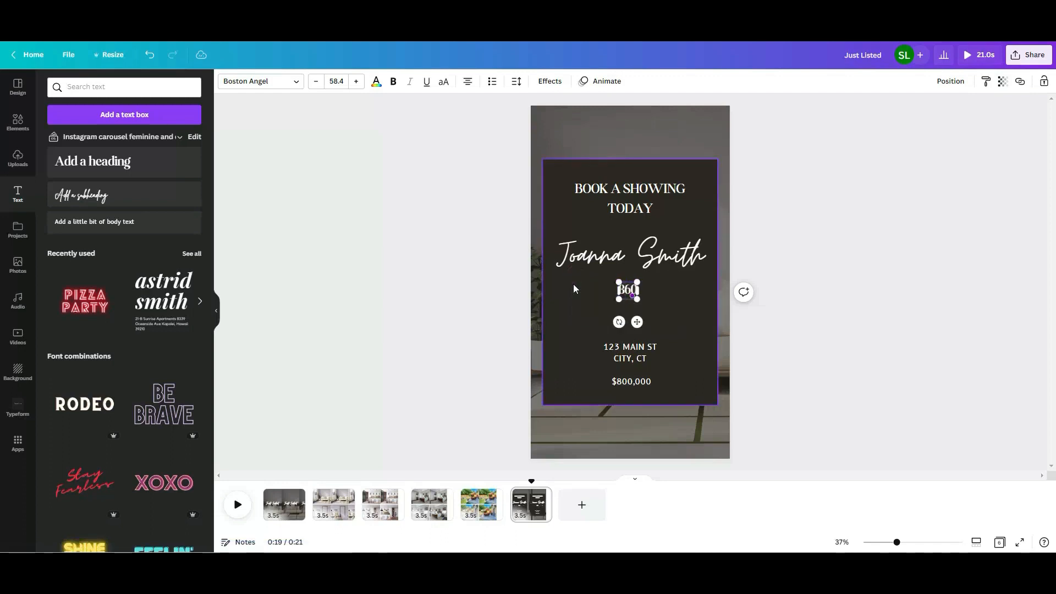
text(,000,0000)
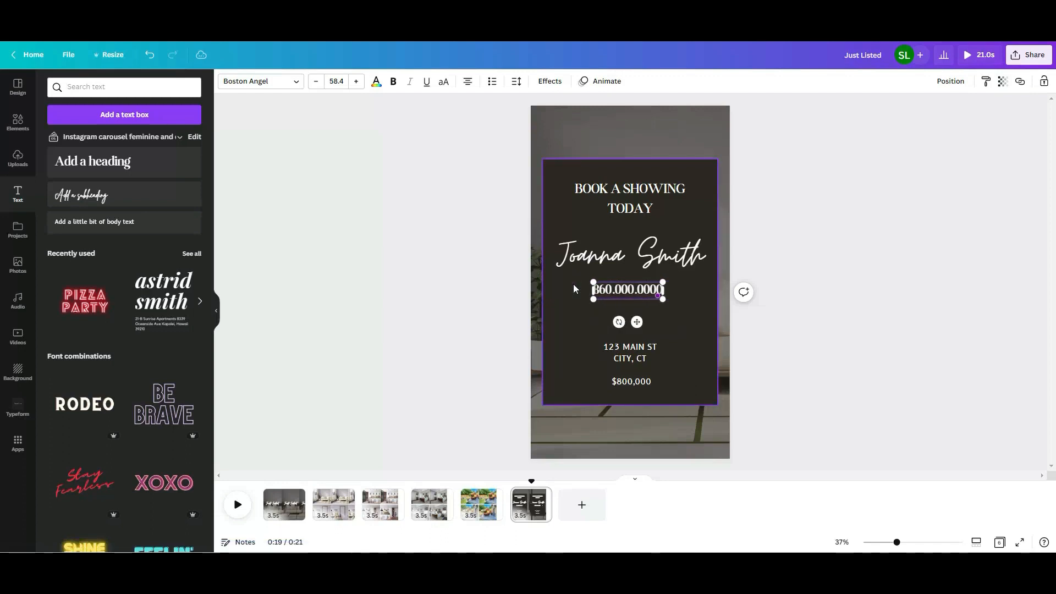
click(483, 308)
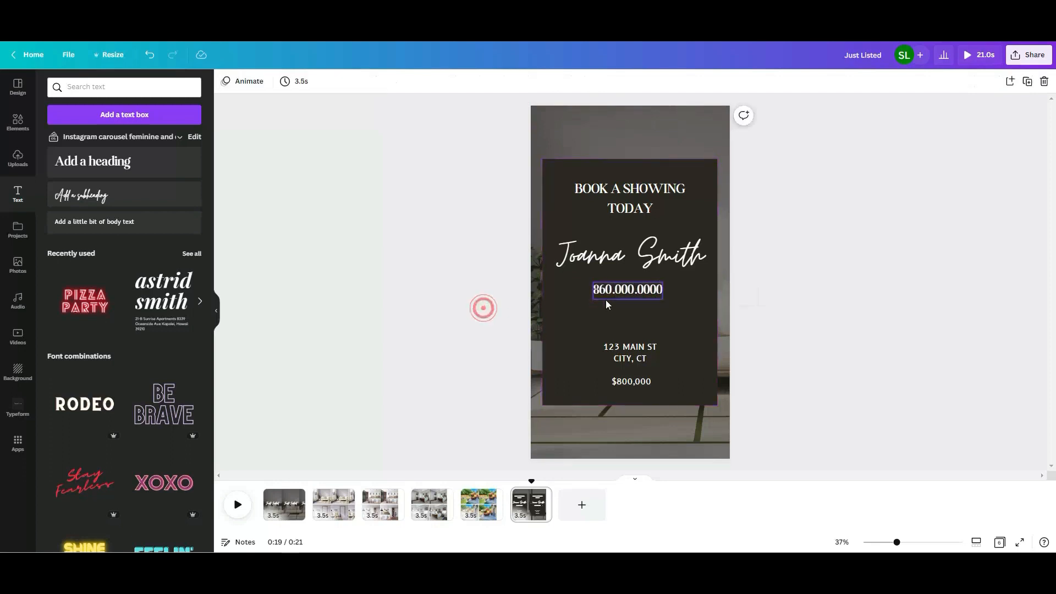
Enlarge the phone number to size 66.5, centre it in the panel and lower the agent's name to sit just above it.
click(635, 293)
drag(594, 301, 584, 304)
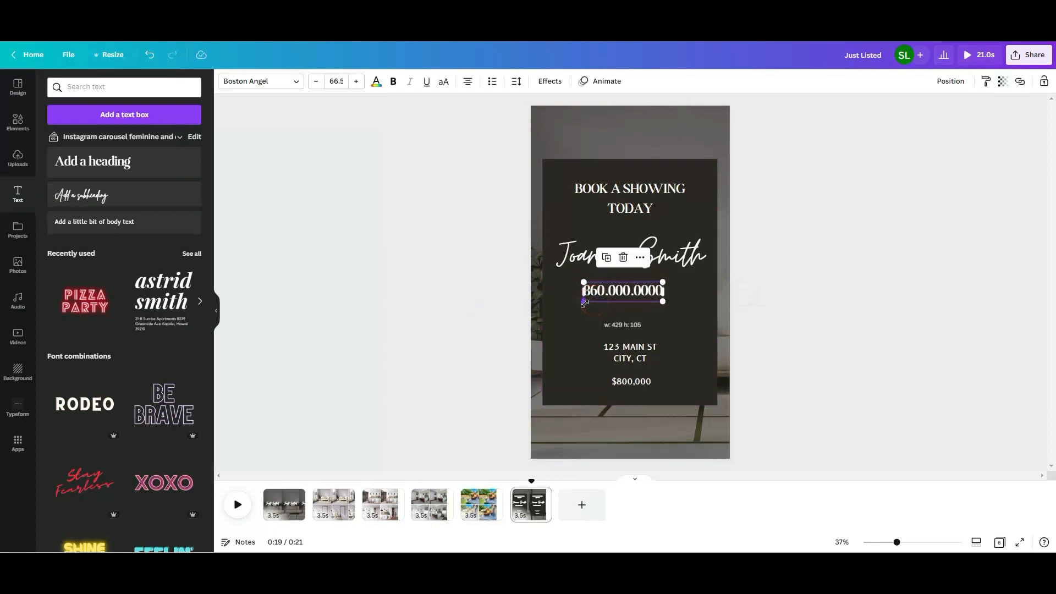
click(836, 305)
click(639, 292)
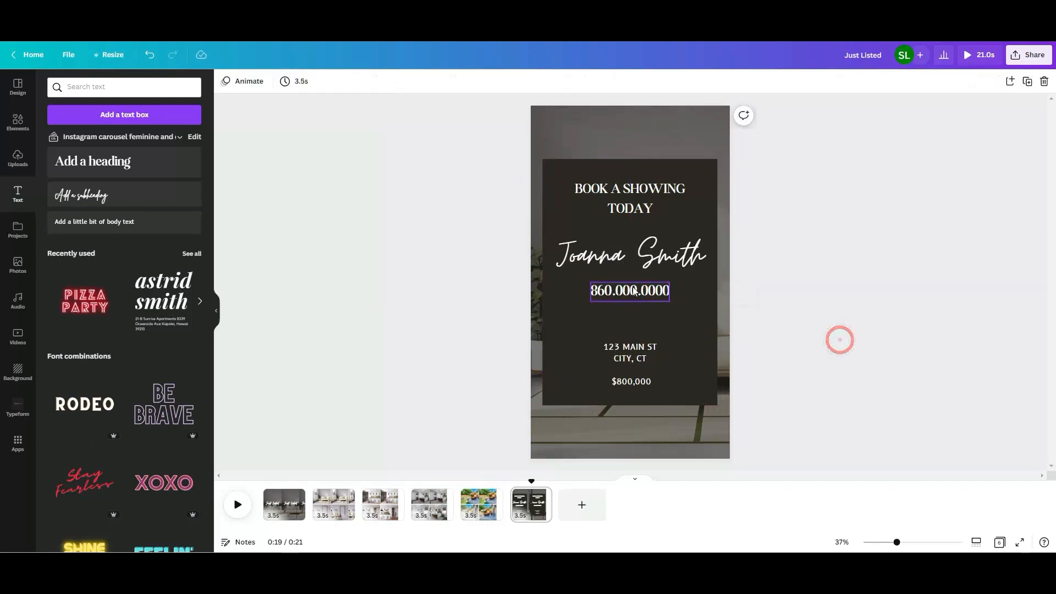
click(632, 291)
click(641, 248)
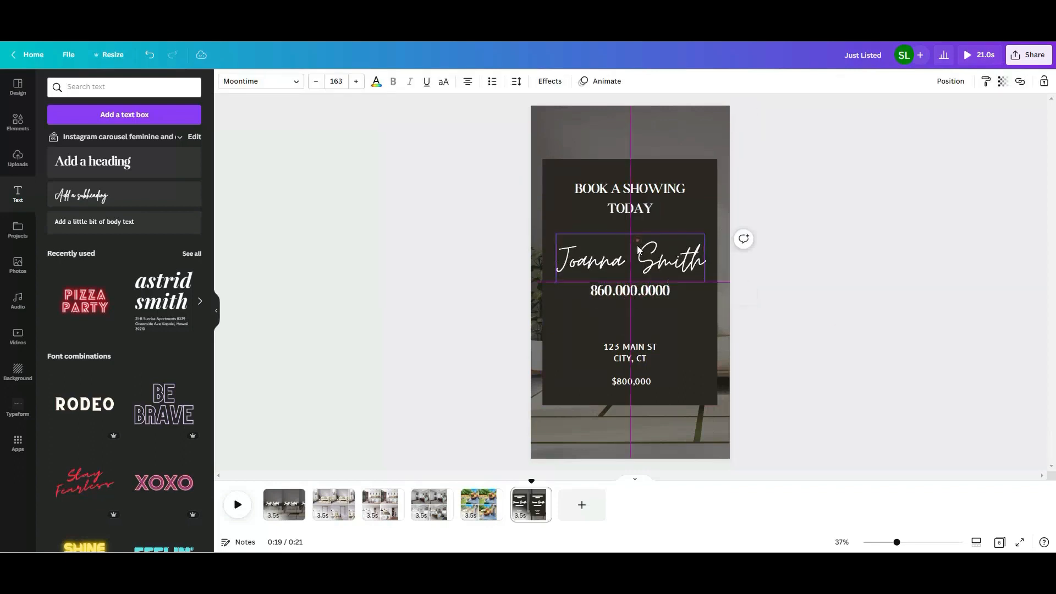
click(789, 332)
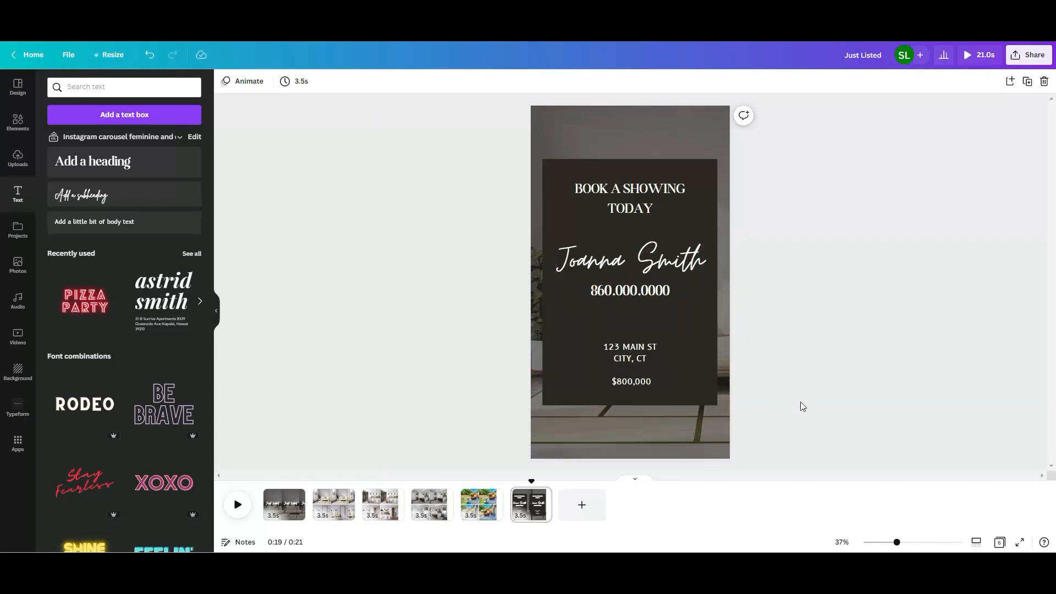
Play the video from the end of the fifth page to preview the transition into the sixth page.
click(502, 481)
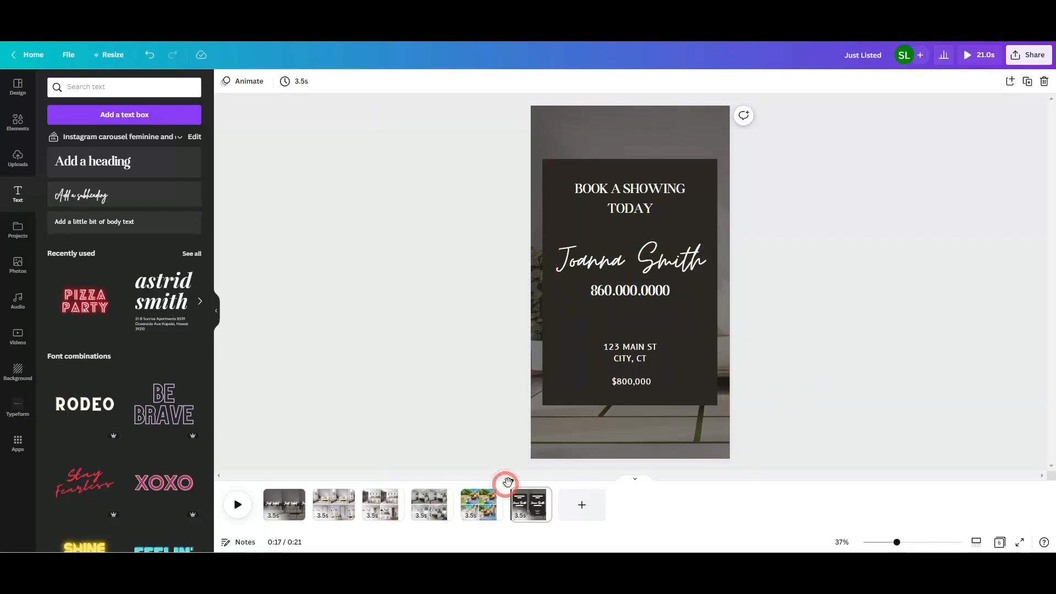
click(231, 509)
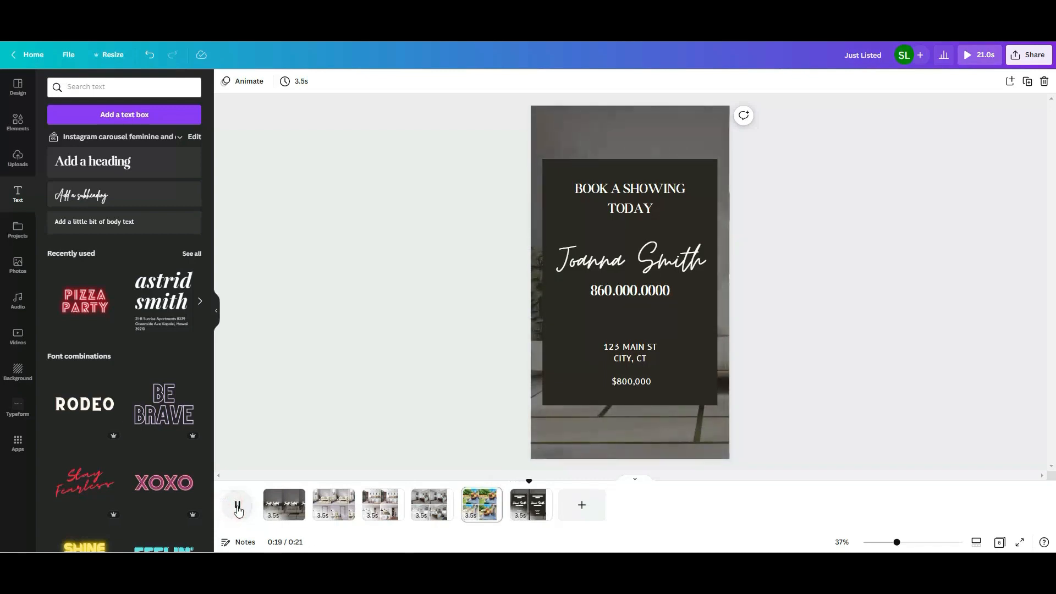
click(241, 509)
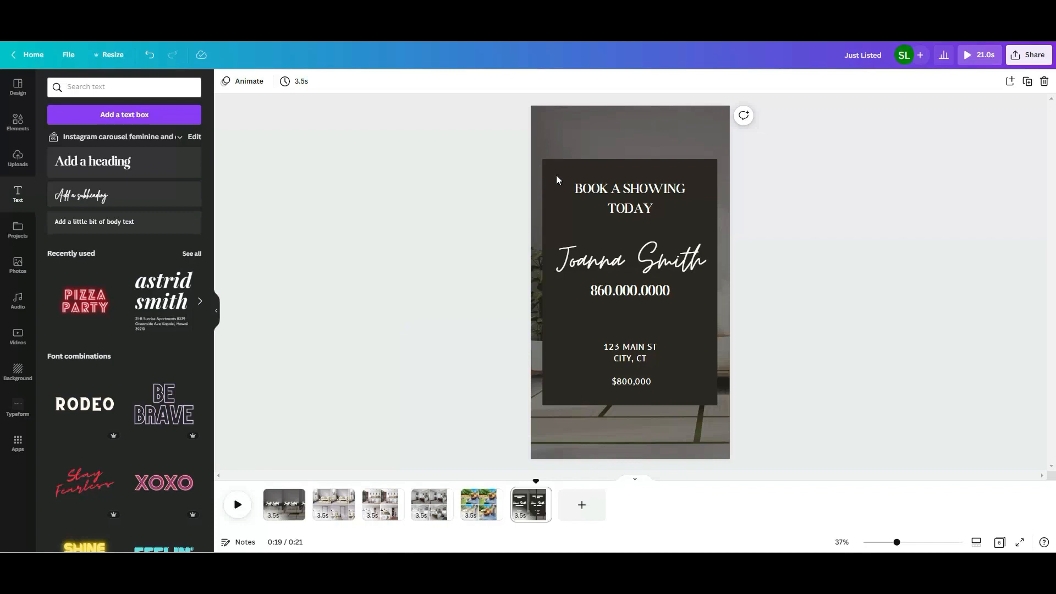
Apply a Fade animation on enter to the dark panel behind the text on the contact page.
click(565, 150)
click(436, 204)
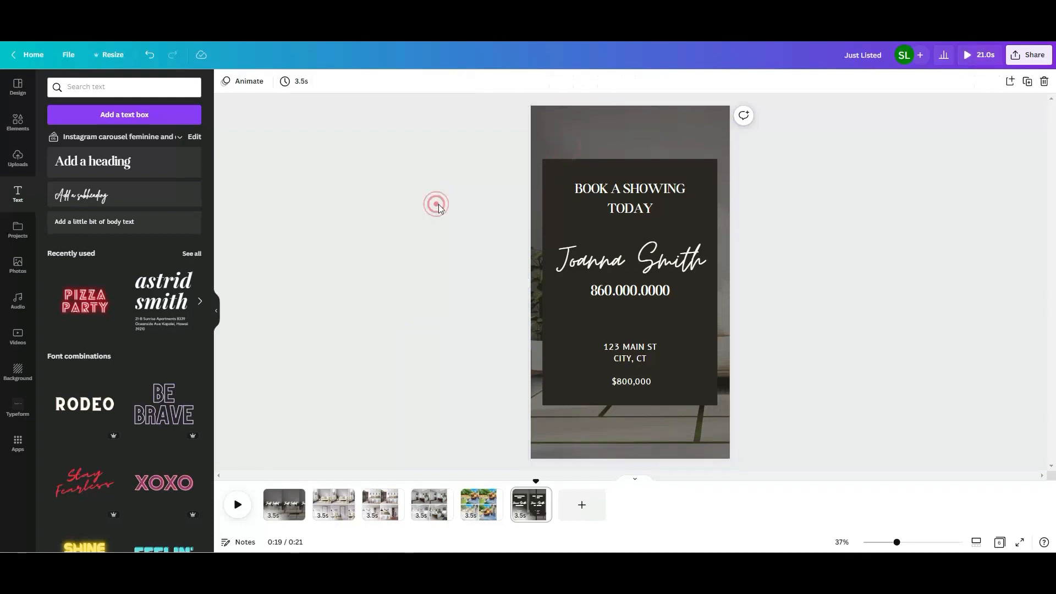
click(558, 173)
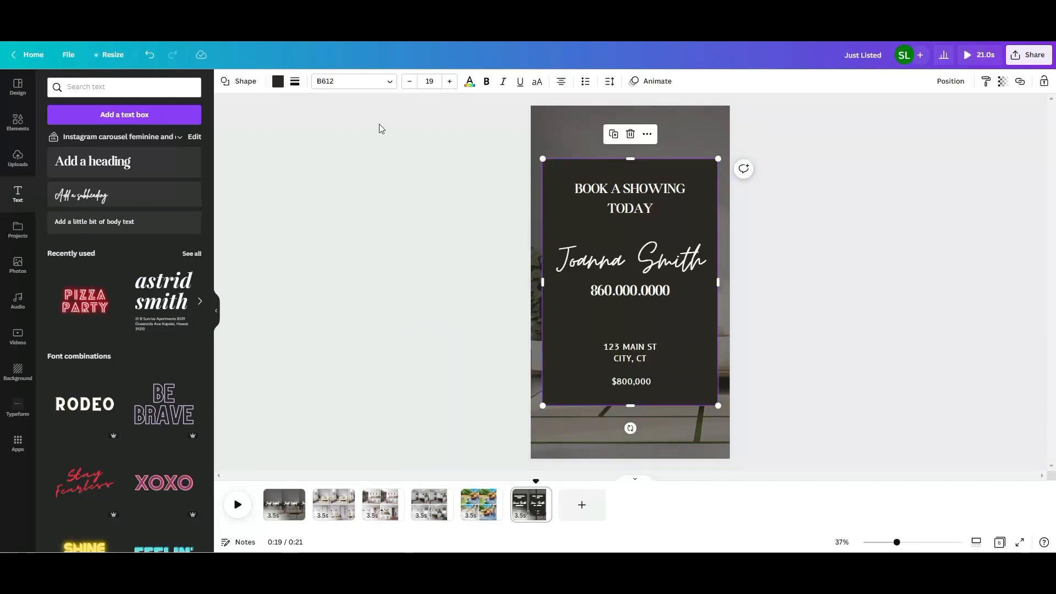
click(670, 83)
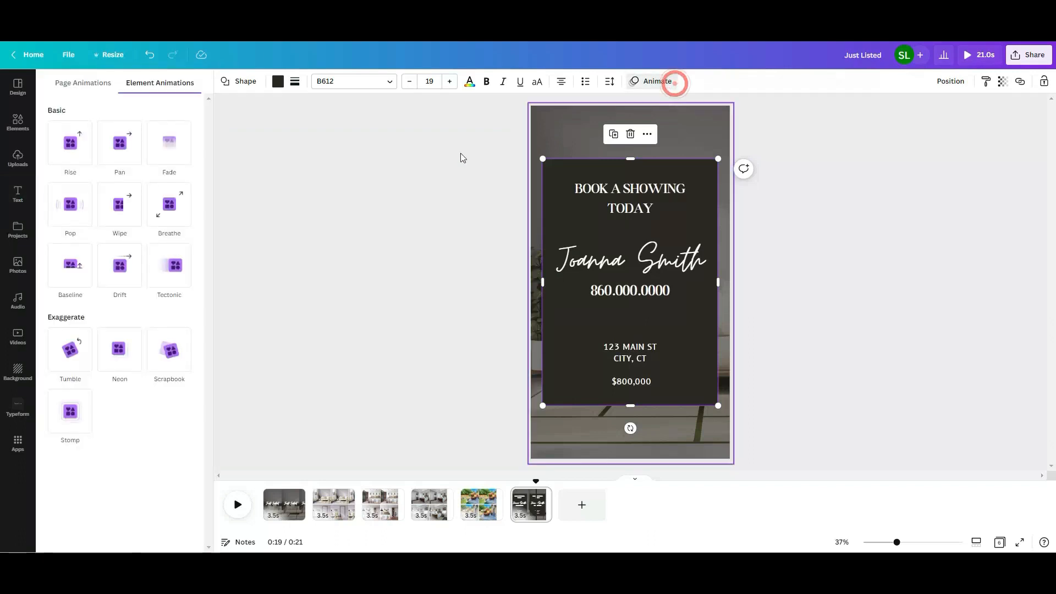
click(119, 157)
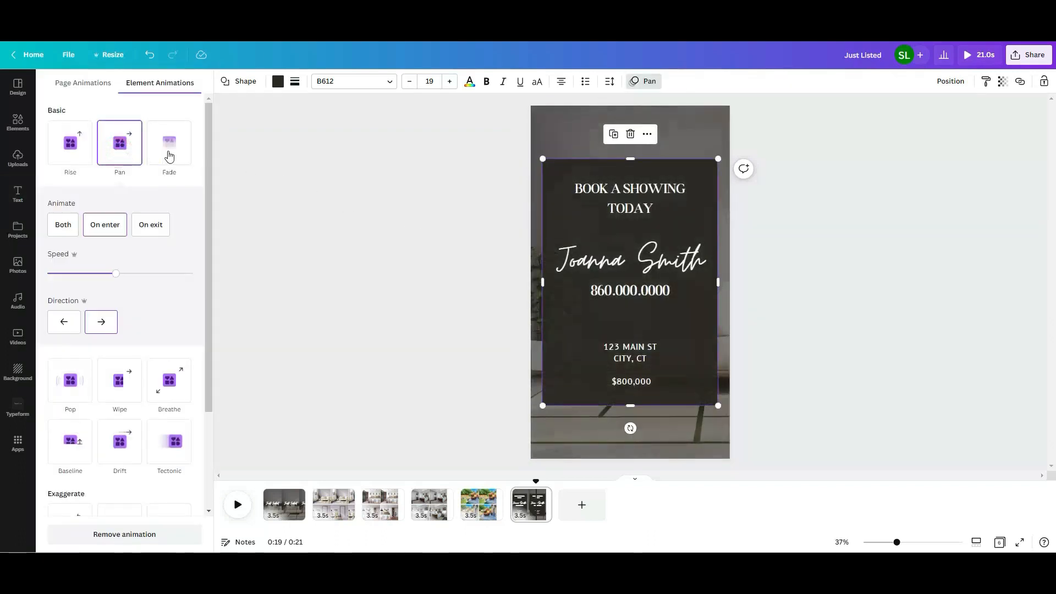
click(171, 155)
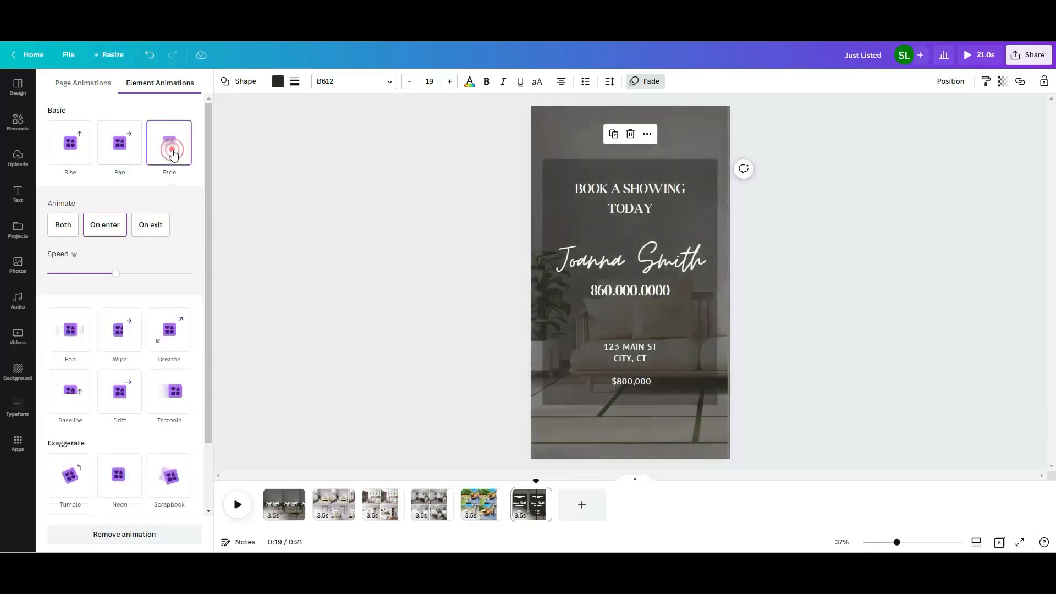
click(396, 304)
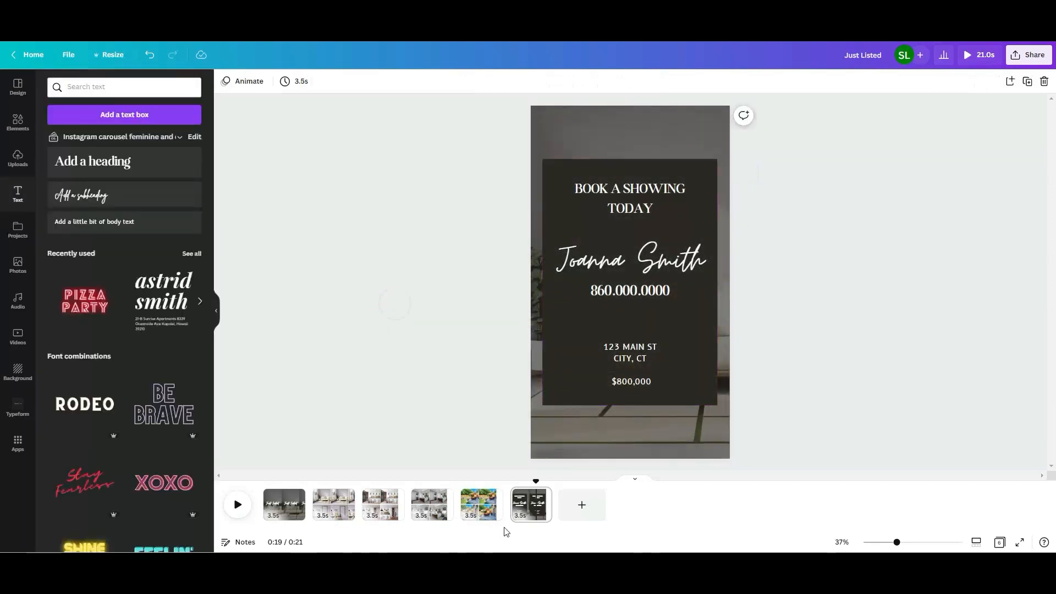
Play the video from just before the contact page to preview the panel's entrance animation.
drag(539, 484, 511, 480)
click(237, 505)
click(242, 505)
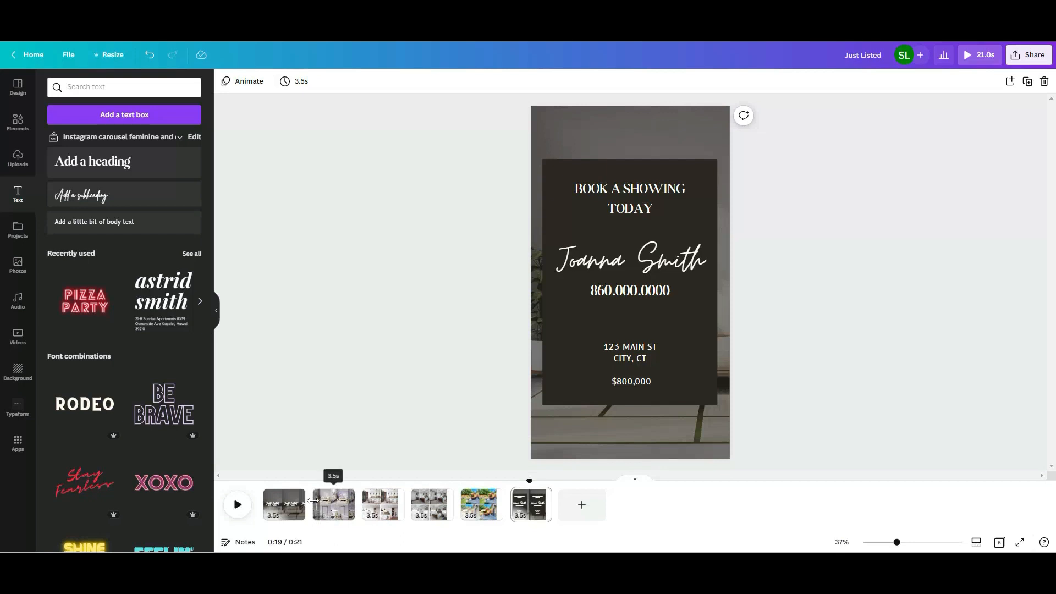
Add a Dissolve transition between each pair of neighbouring pages, from the title page through to the contact page.
mouse_move(301, 498)
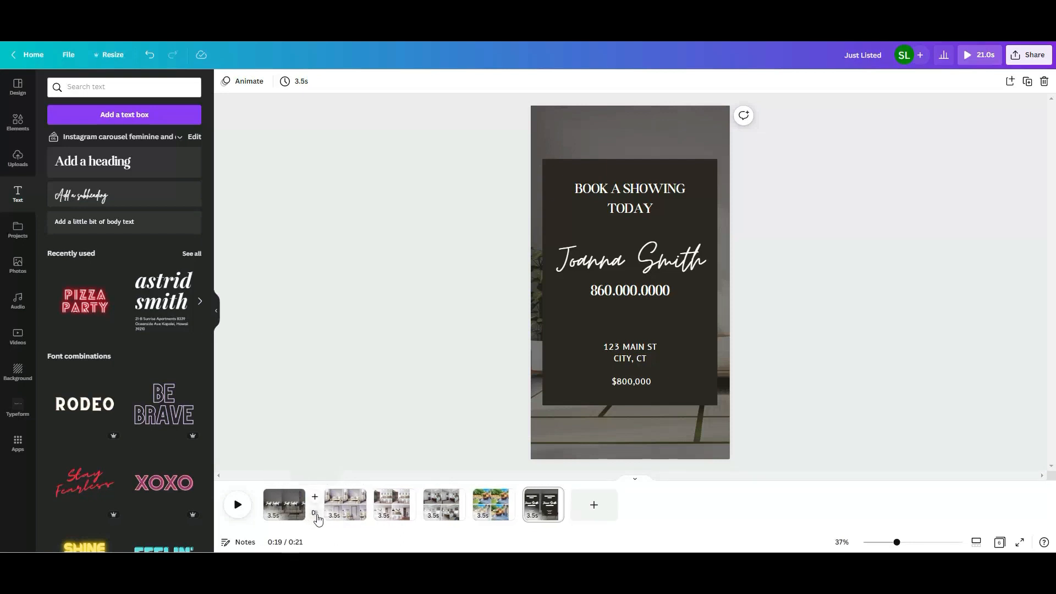
click(314, 514)
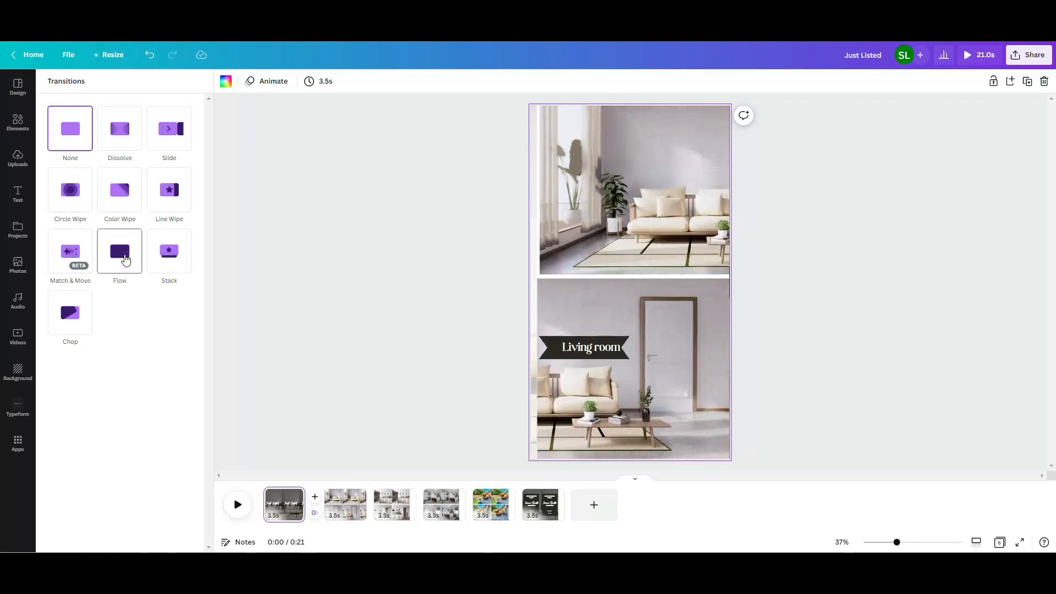
click(121, 129)
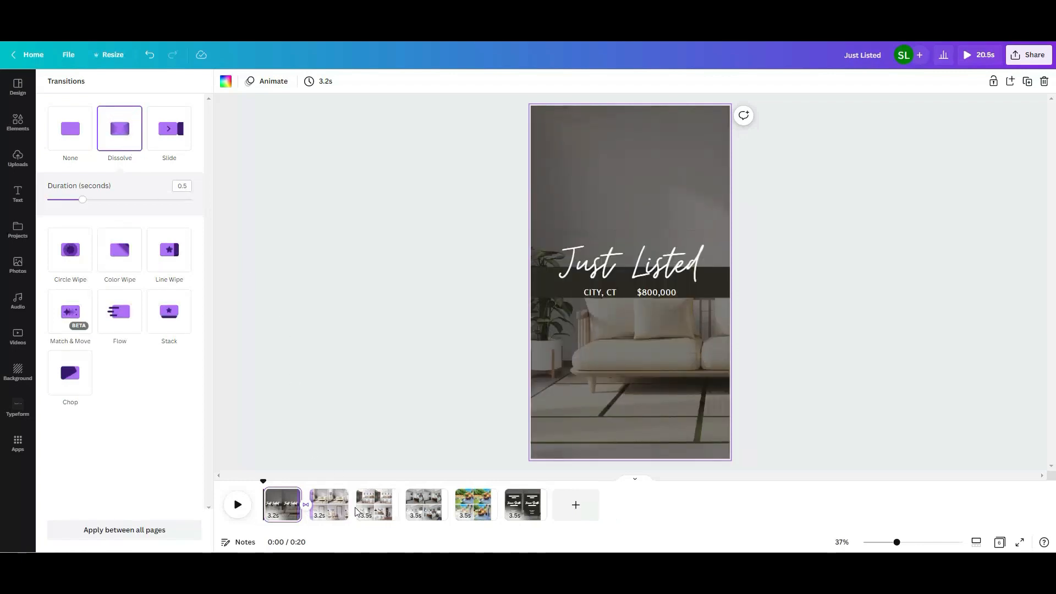
click(357, 511)
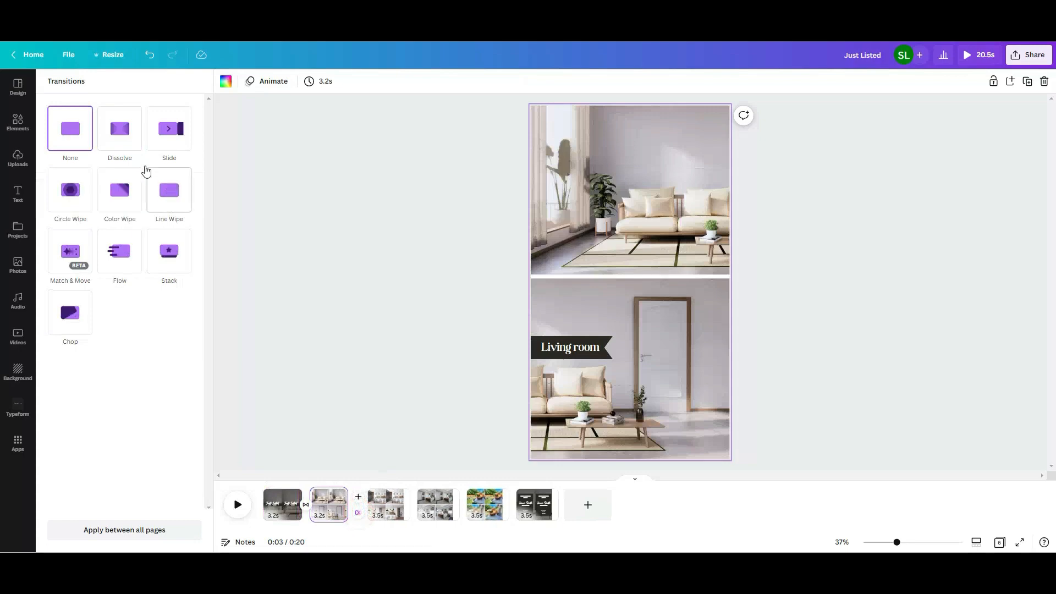
click(120, 131)
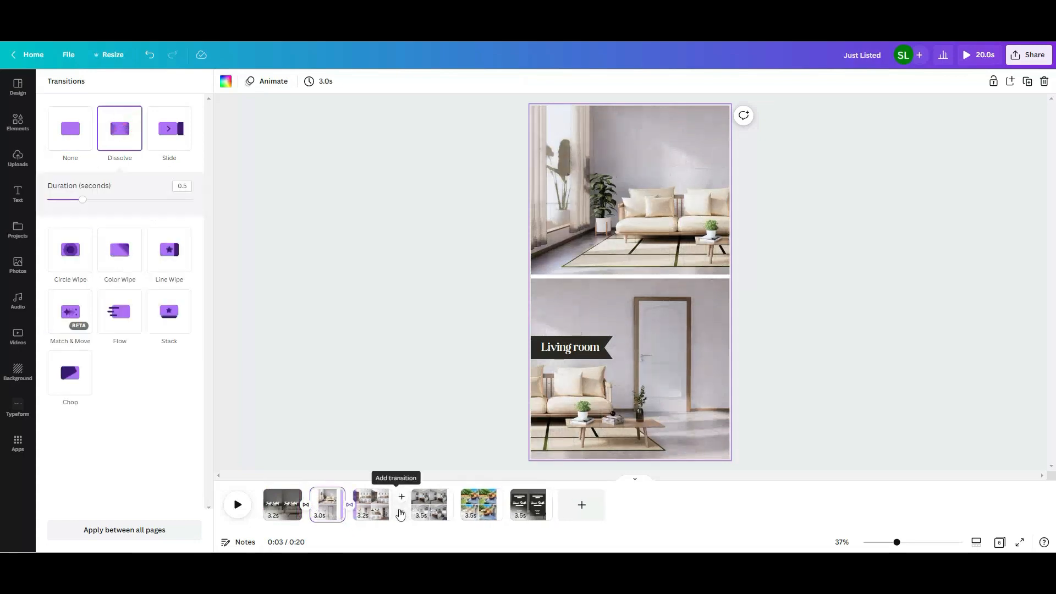
click(402, 516)
click(120, 131)
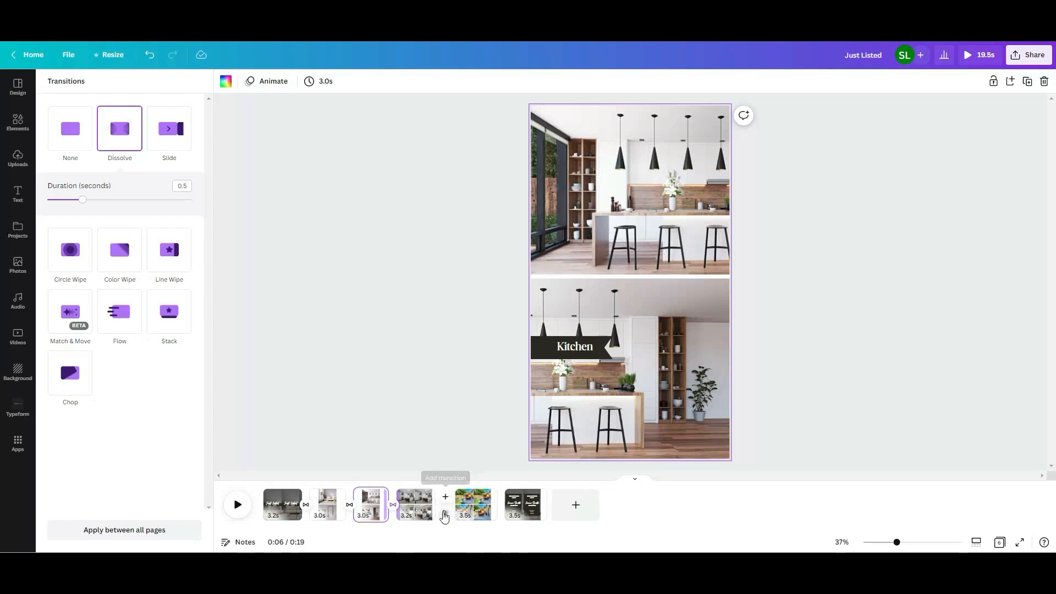
click(445, 512)
click(135, 144)
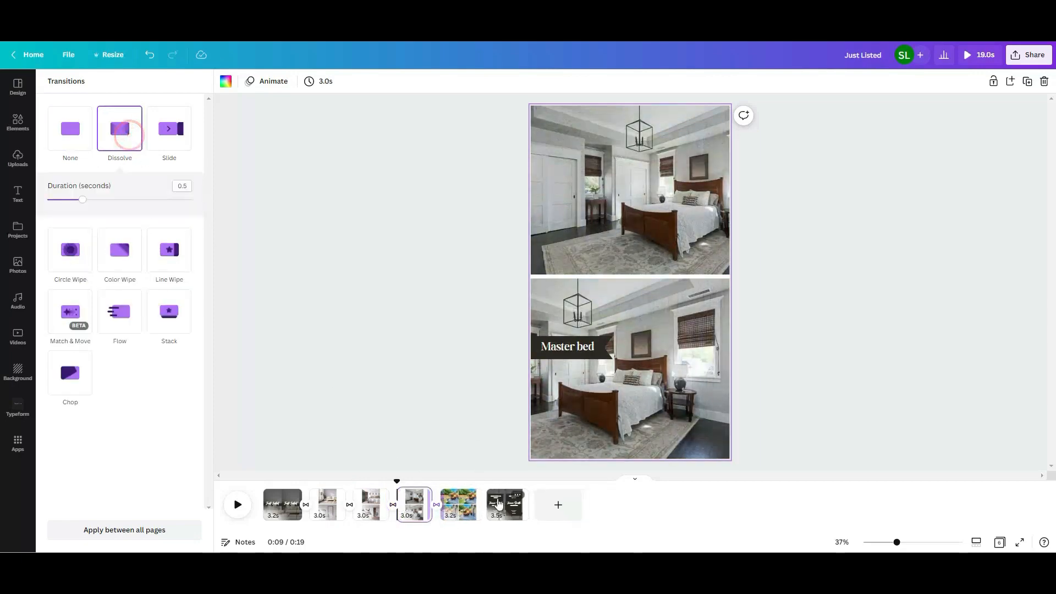
click(487, 513)
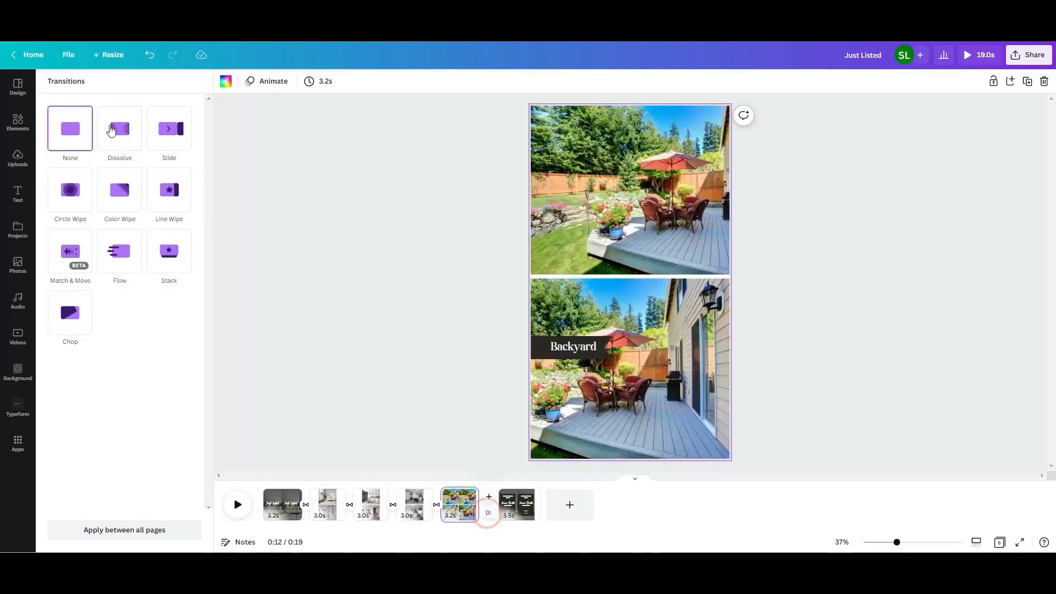
click(111, 130)
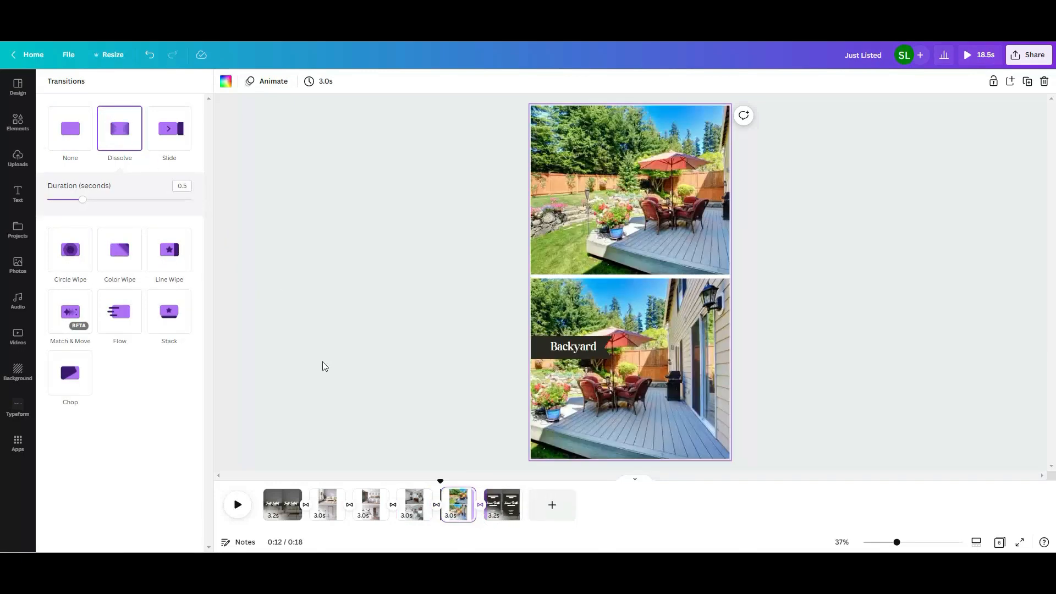
Play the video from its beginning to preview the page transitions.
click(262, 487)
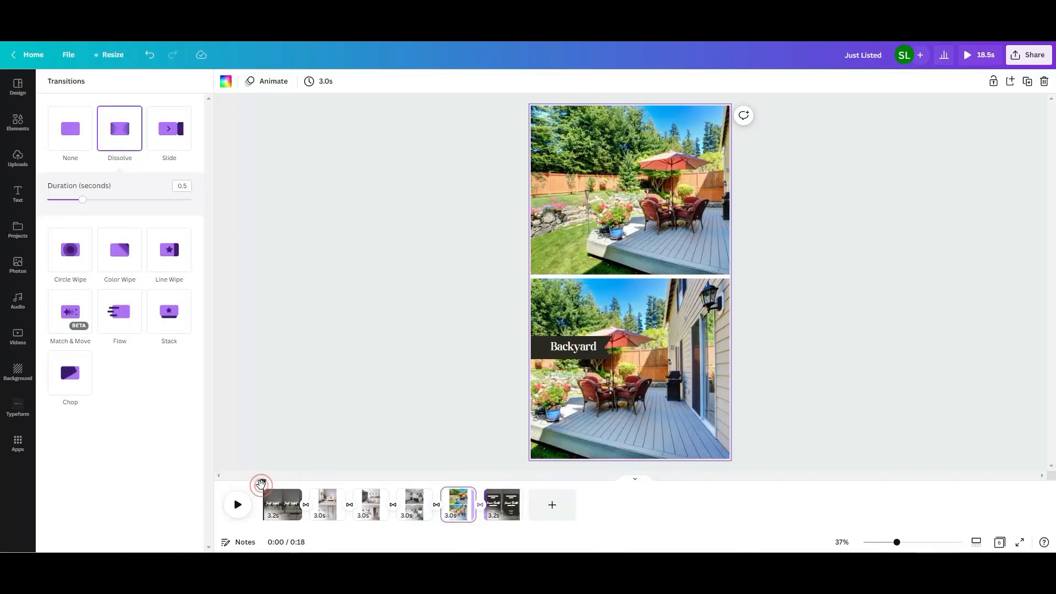
click(237, 506)
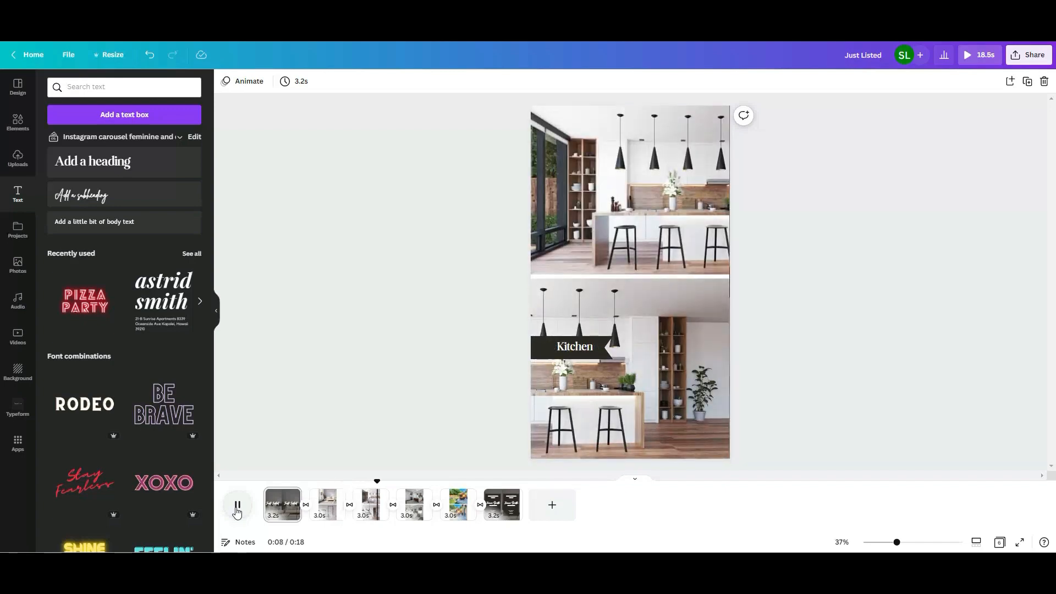
click(237, 506)
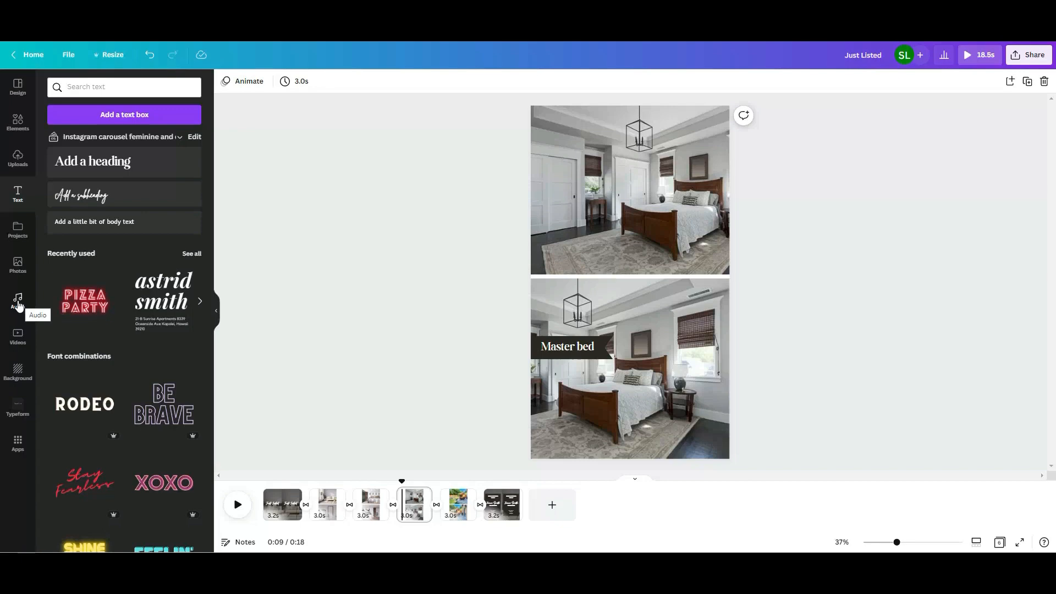
Listen to the "No Good (Instrumental Version)" track and add it to the timeline from the start of the video.
click(18, 304)
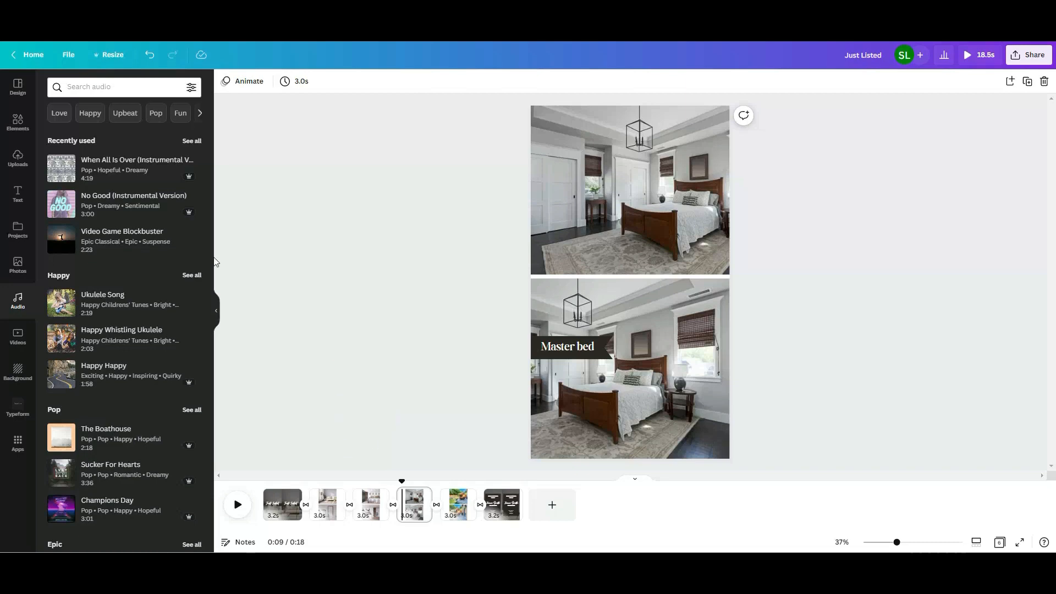
click(62, 208)
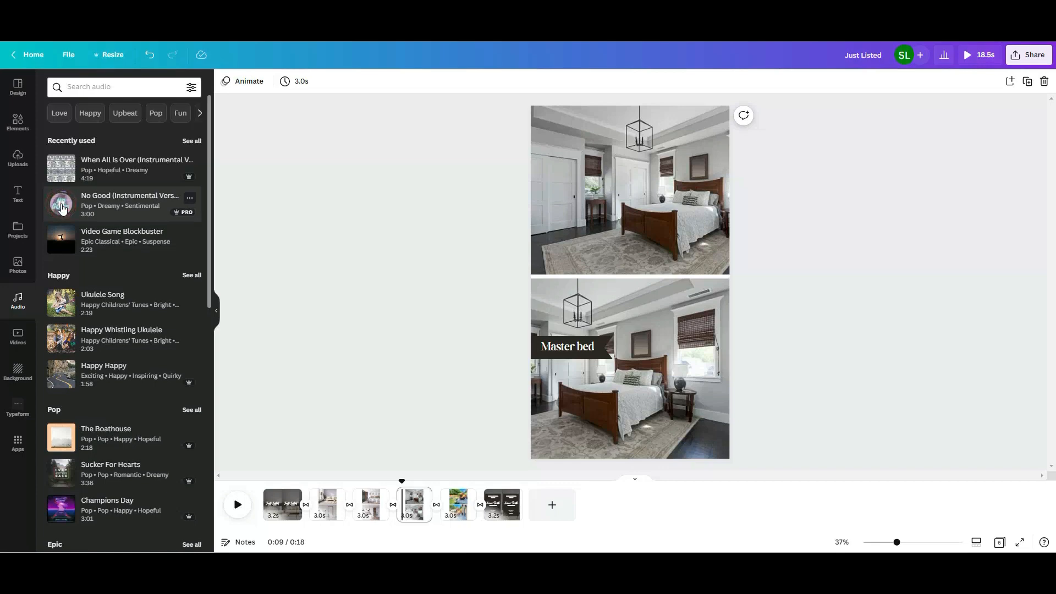
click(61, 208)
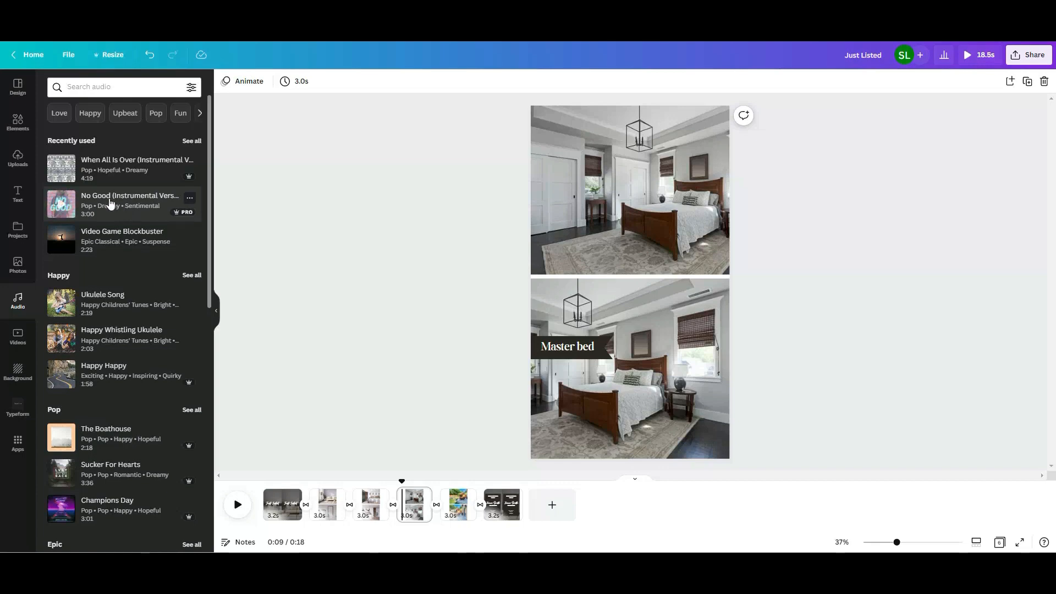
drag(110, 202, 273, 513)
click(454, 398)
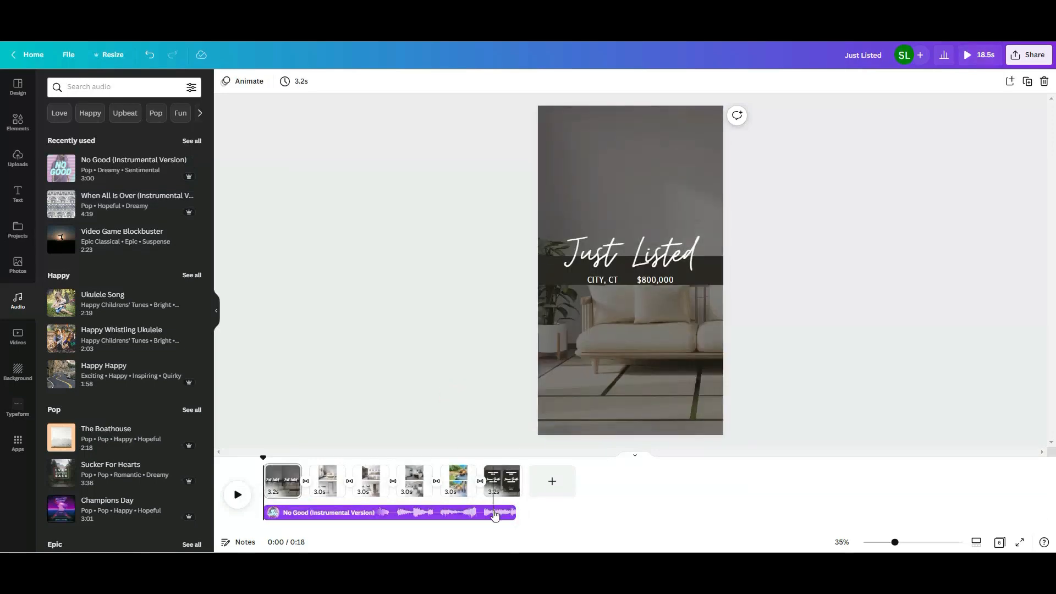
Extend the music track so it ends together with the last page.
click(493, 511)
drag(514, 513, 523, 513)
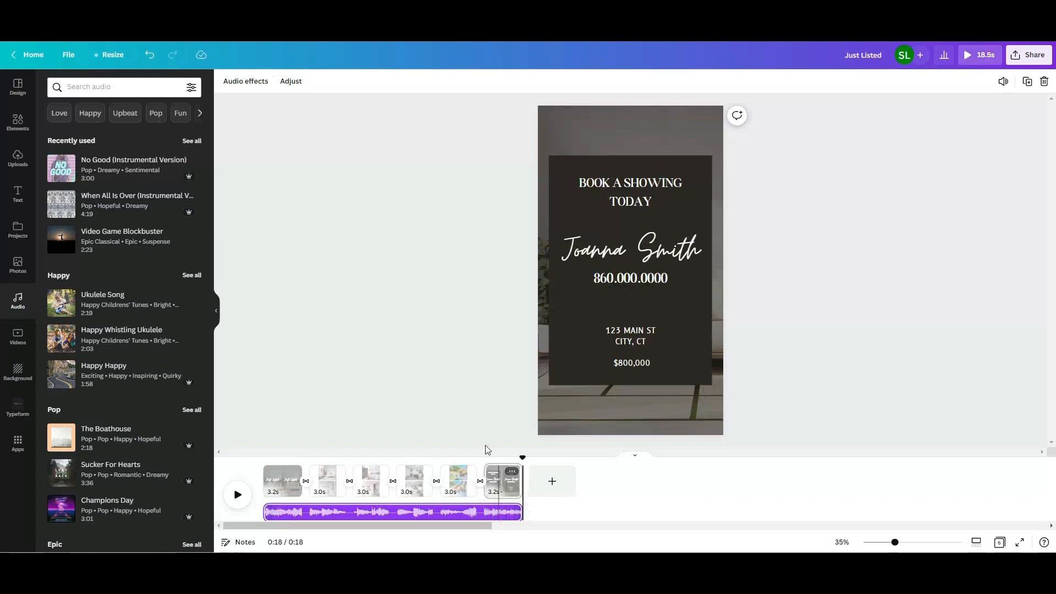
click(469, 413)
click(468, 410)
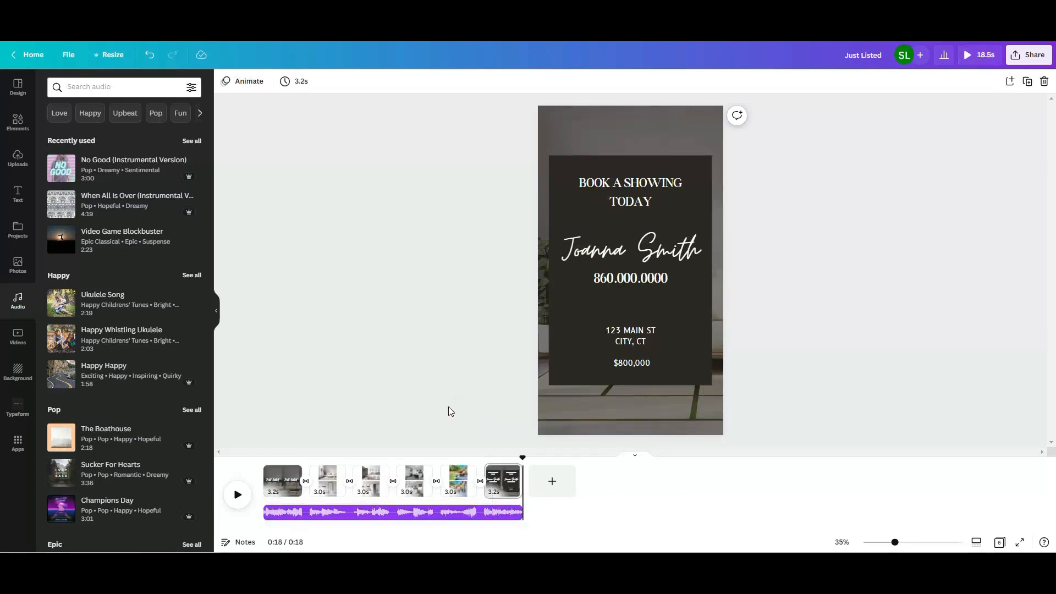
Set the music track's fade in and fade out to 2 seconds each.
click(298, 513)
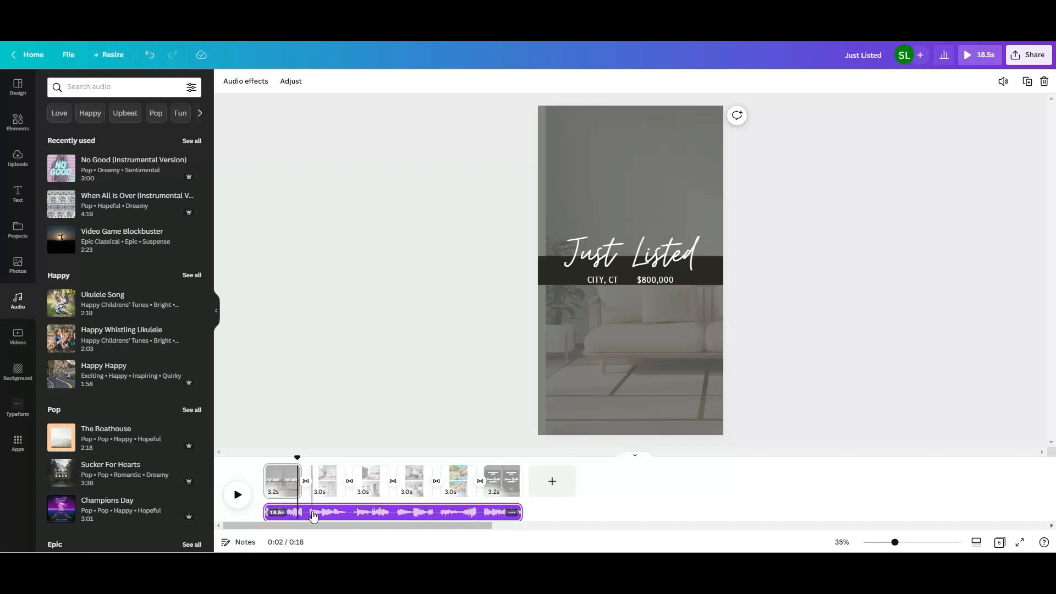
click(247, 83)
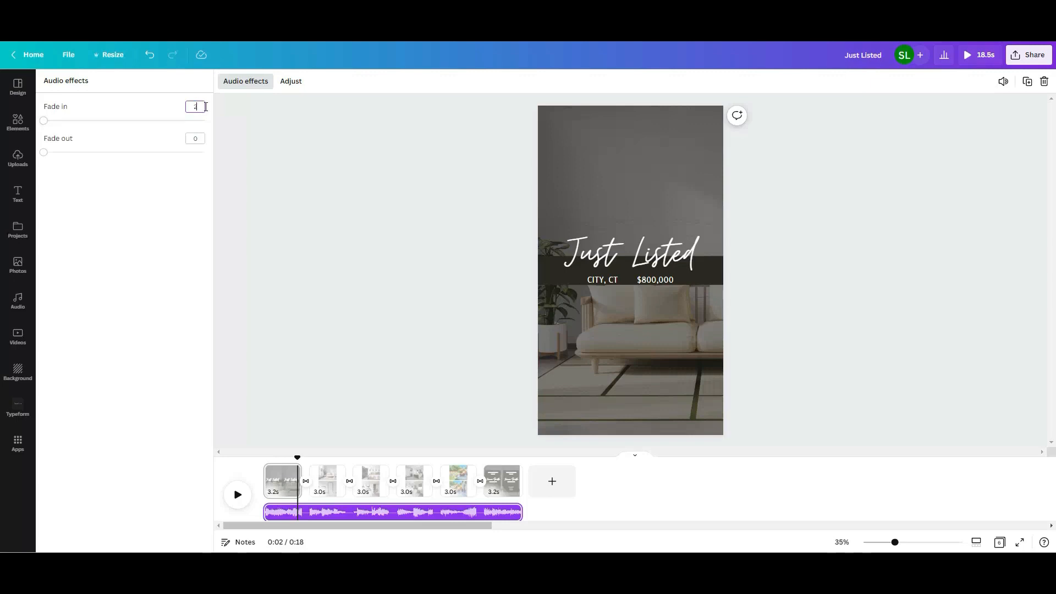
click(195, 136)
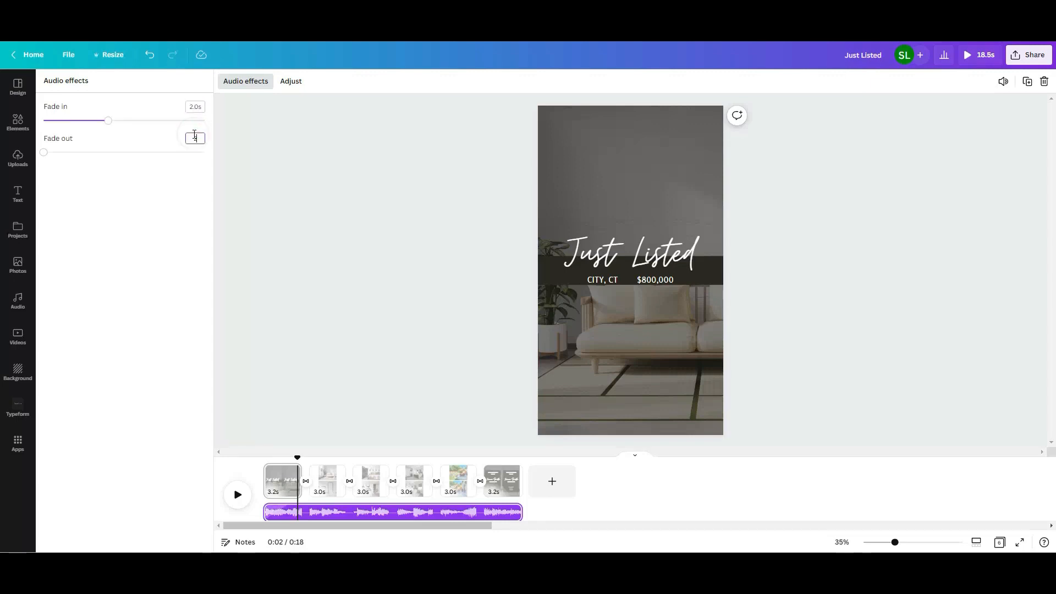
text(2)
key(Return)
click(186, 210)
click(295, 77)
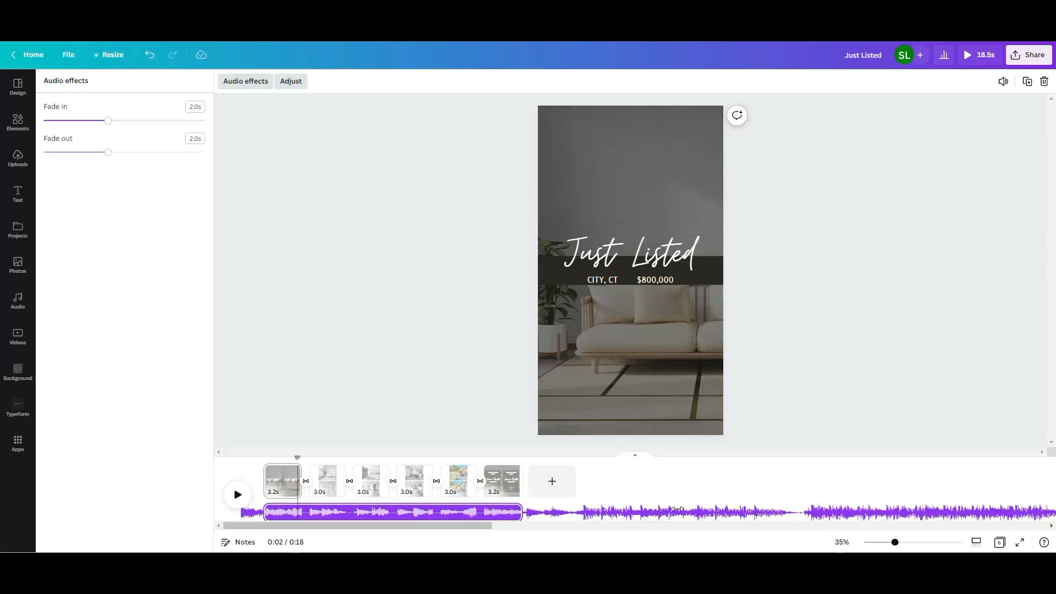
click(329, 415)
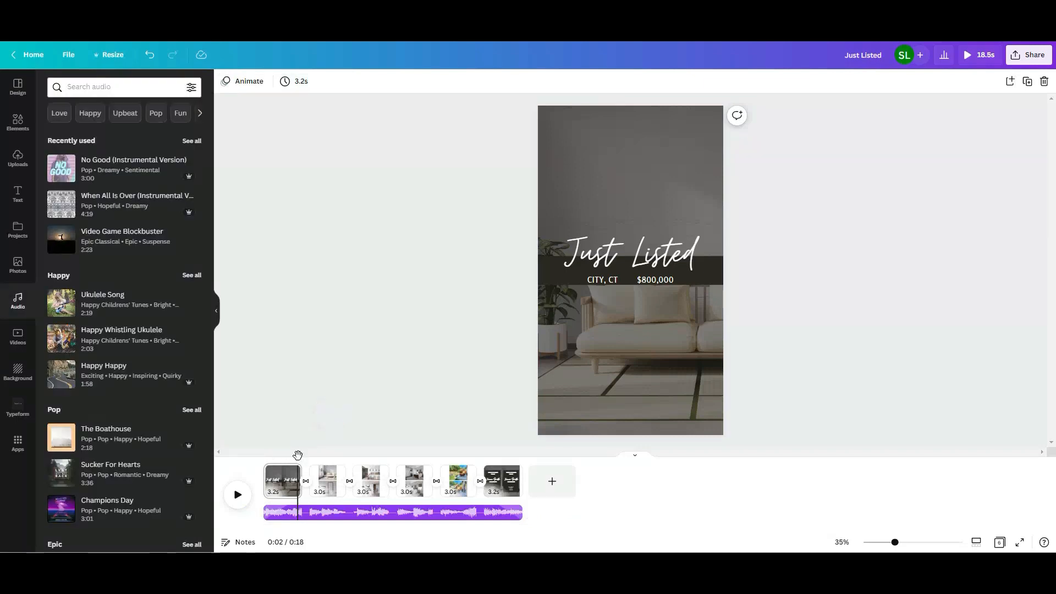
Play the whole reel from the start to preview it with the music.
click(288, 457)
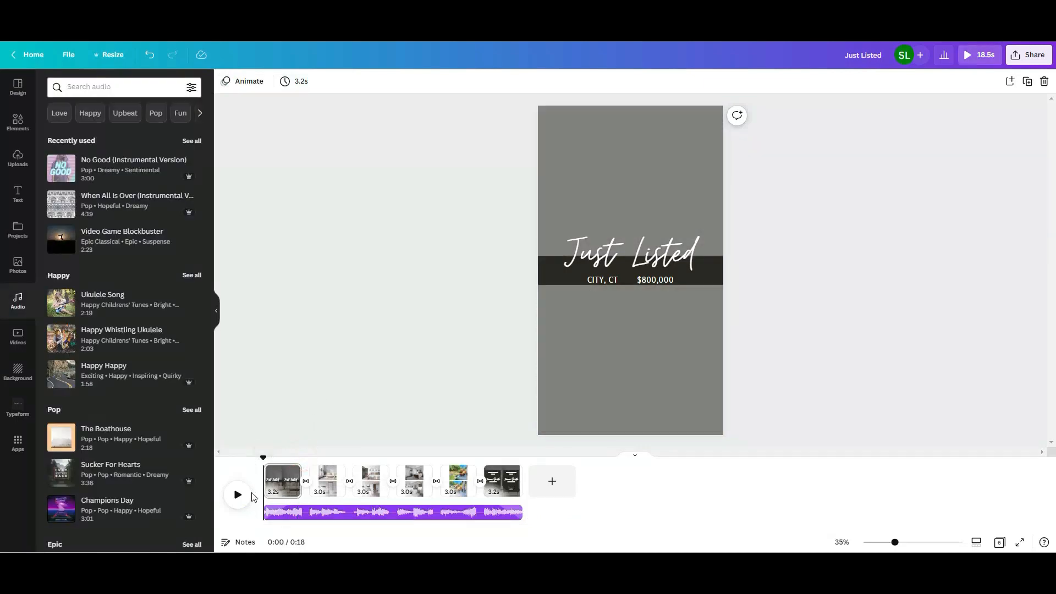
click(238, 495)
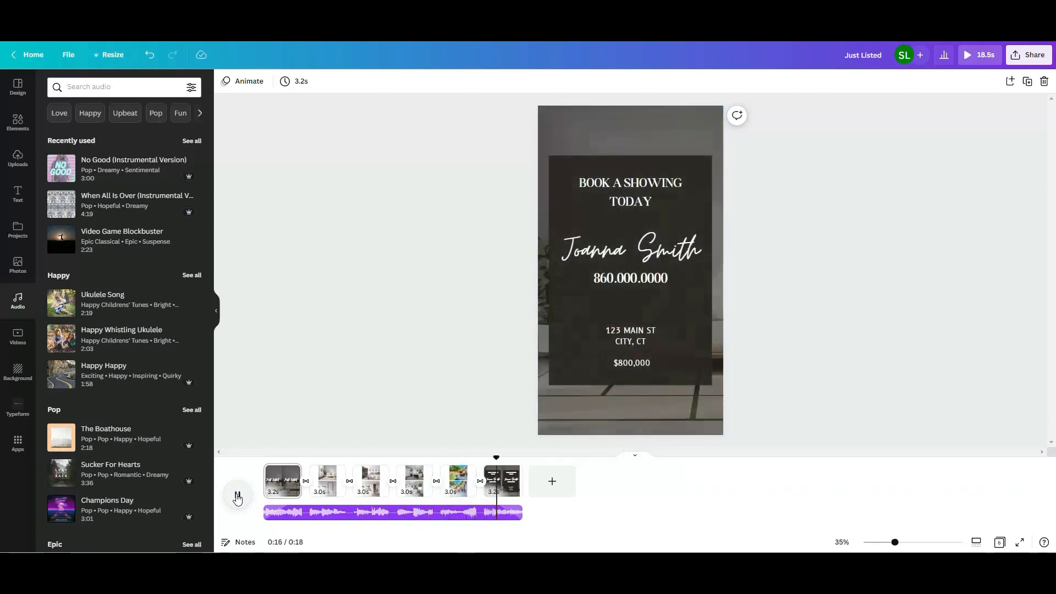
click(237, 496)
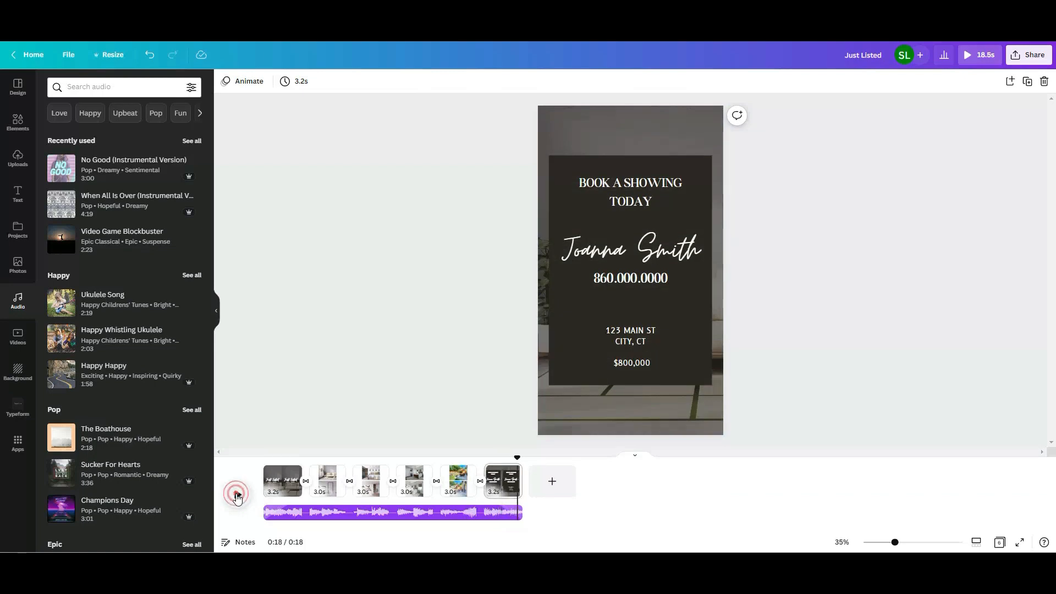
click(389, 300)
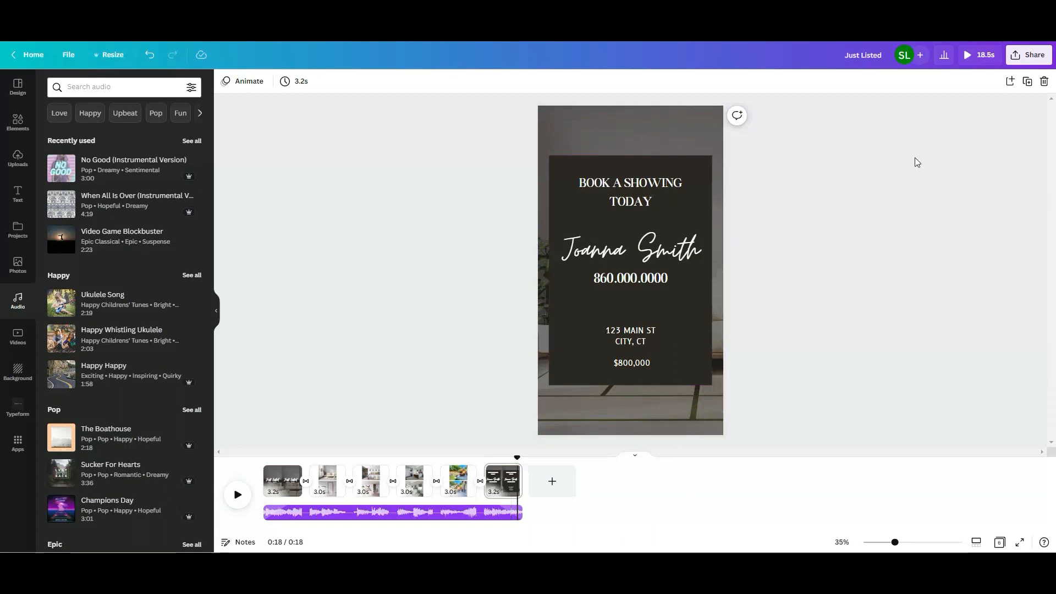
Download all six pages of the design as a 1080p MP4 video.
click(1032, 63)
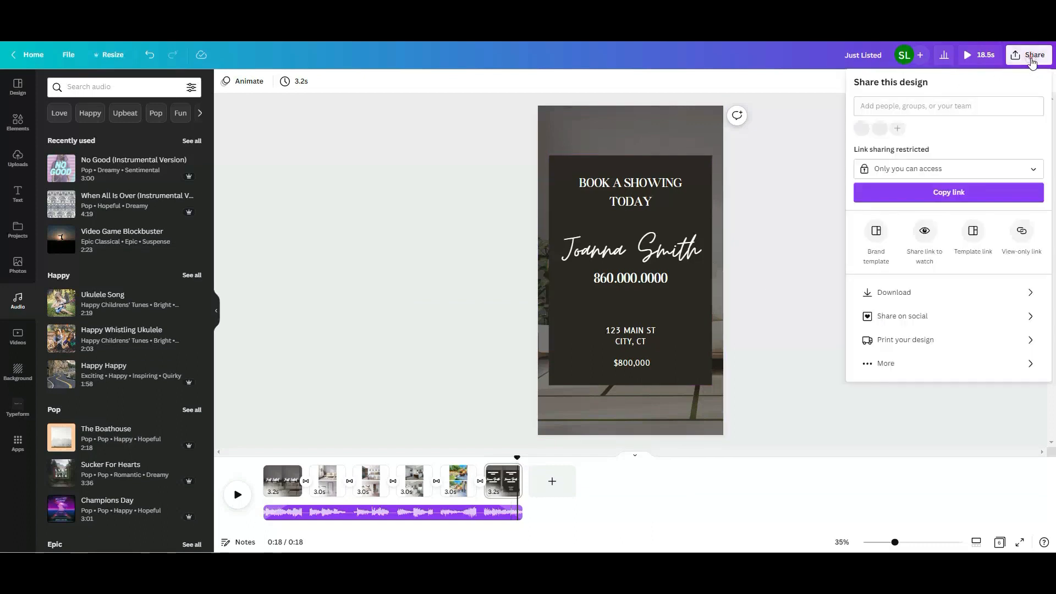
click(914, 293)
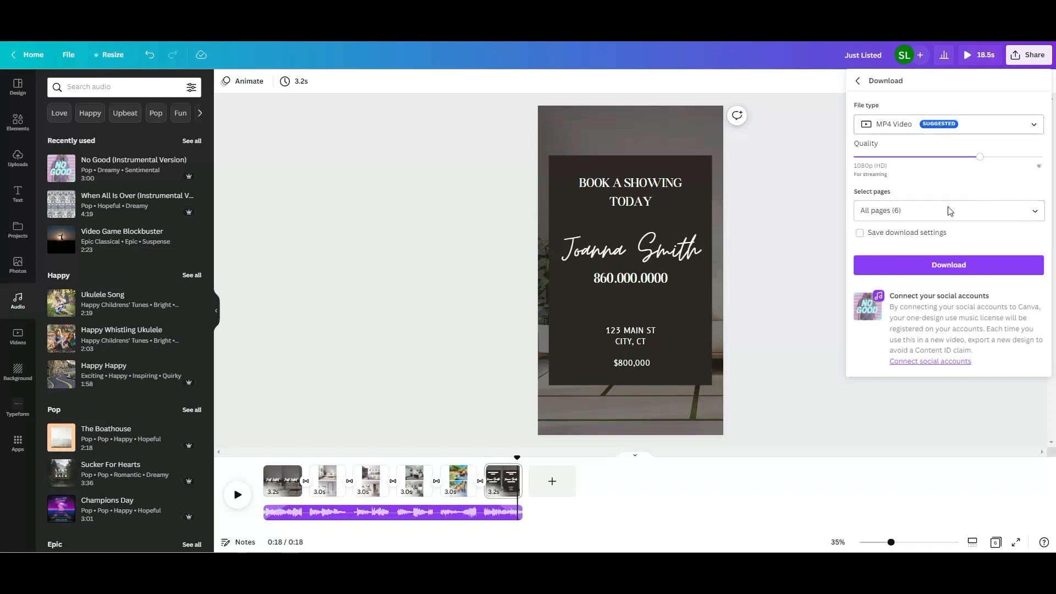
click(941, 275)
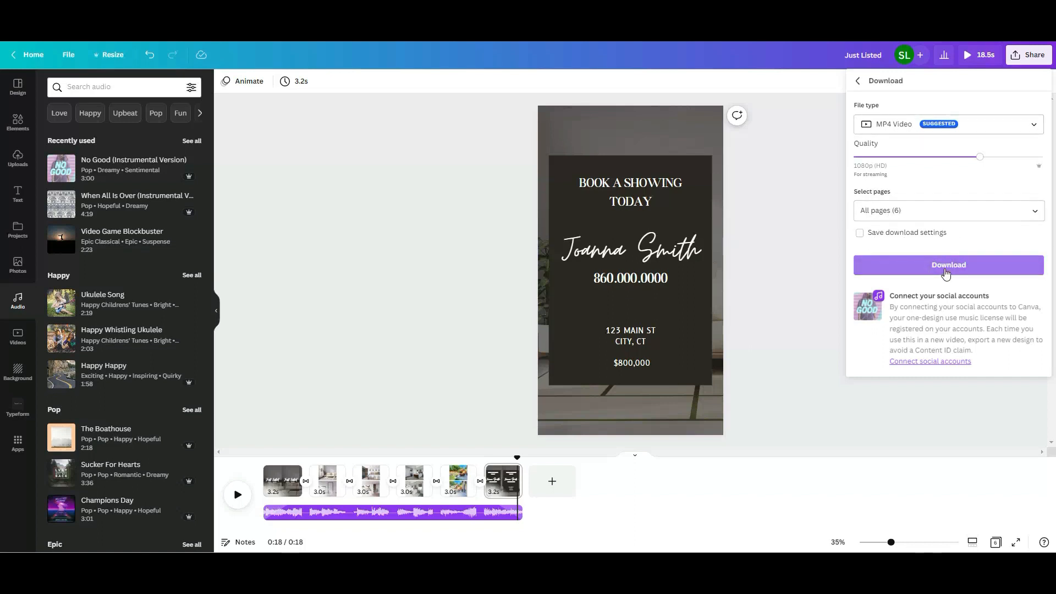